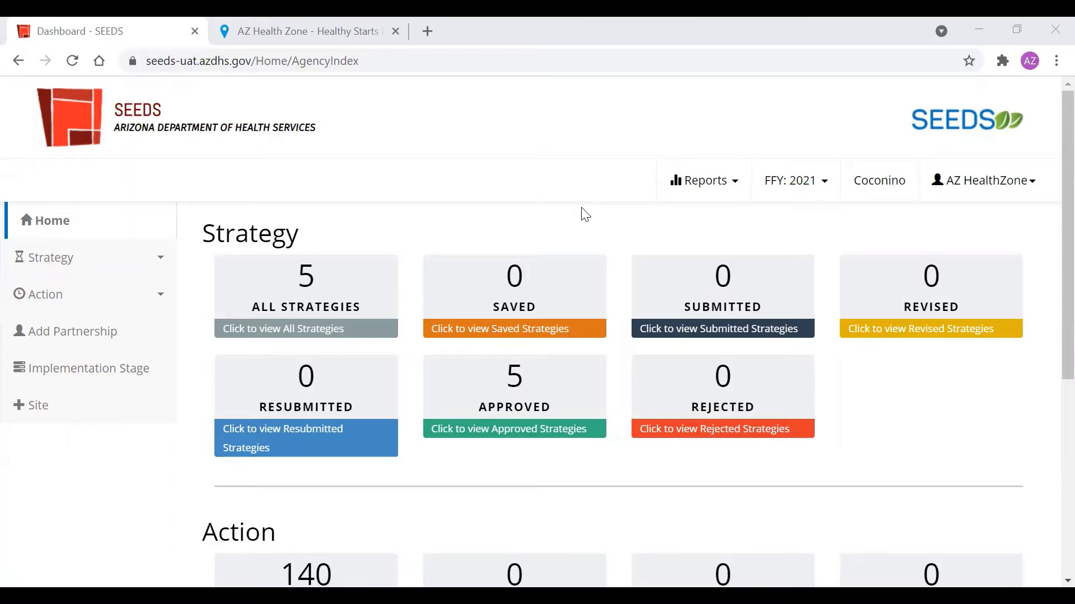
# Review the strategy and action summaries on the dashboard, view the approved strategies list, and return to the home page.
pyautogui.scroll(-3, 546, 211)
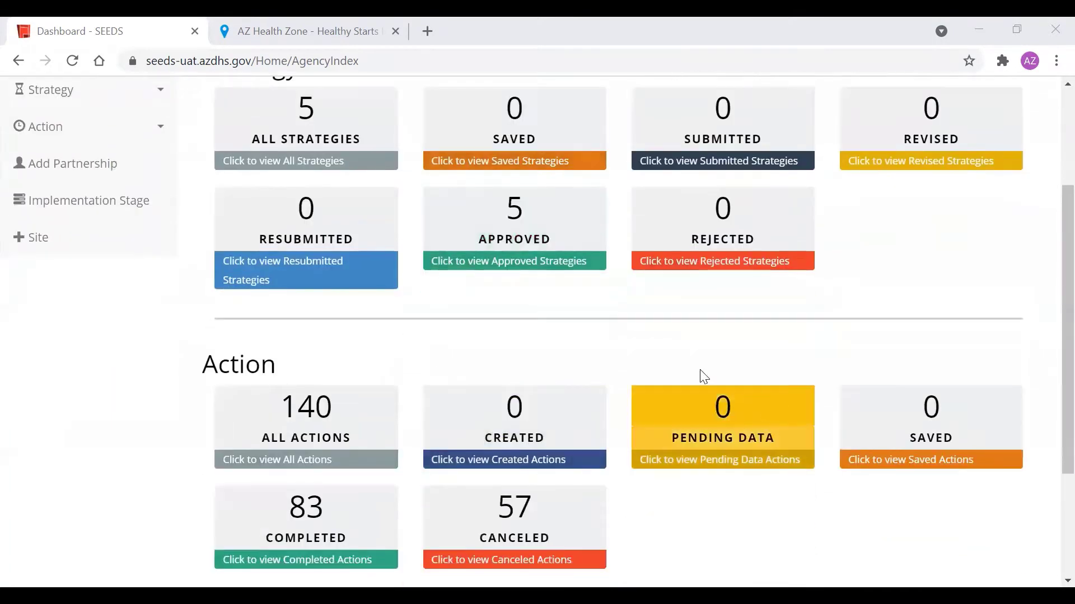
pyautogui.scroll(1, 633, 383)
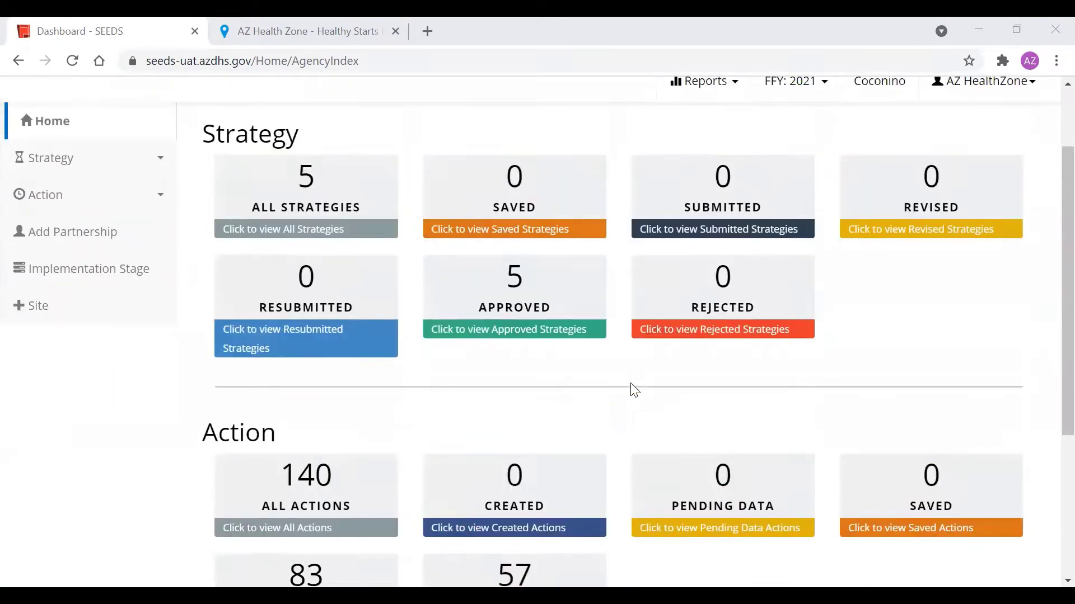
pyautogui.scroll(2, 599, 420)
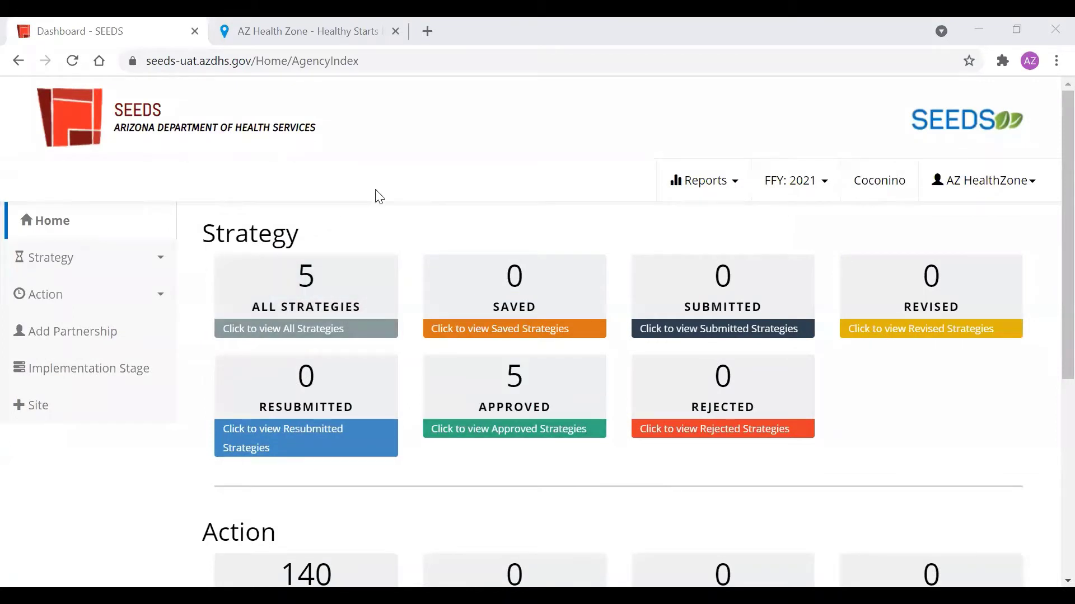
pyautogui.click(453, 394)
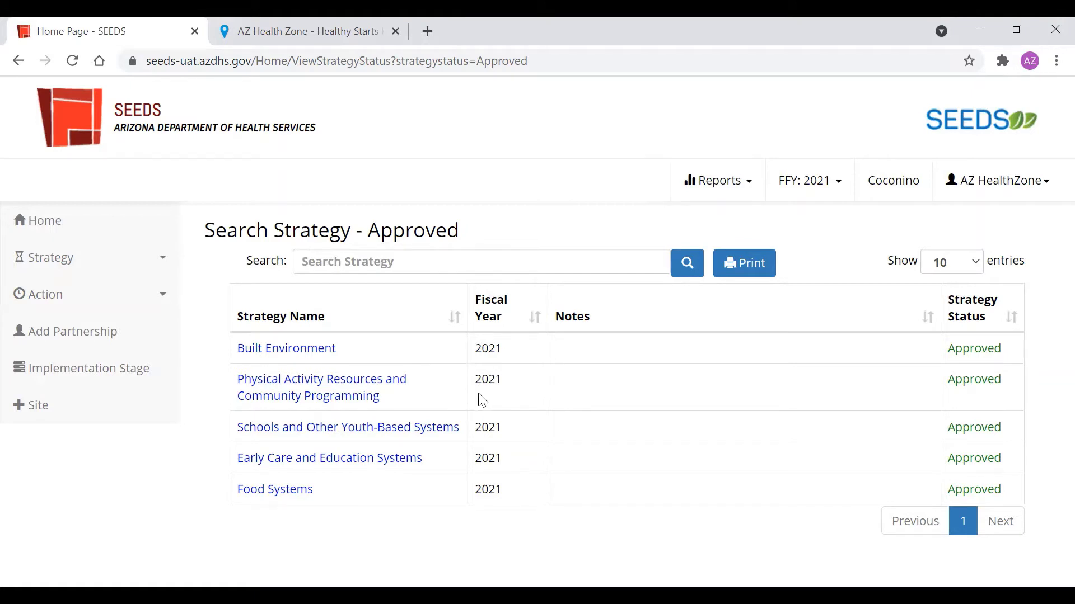
pyautogui.click(162, 233)
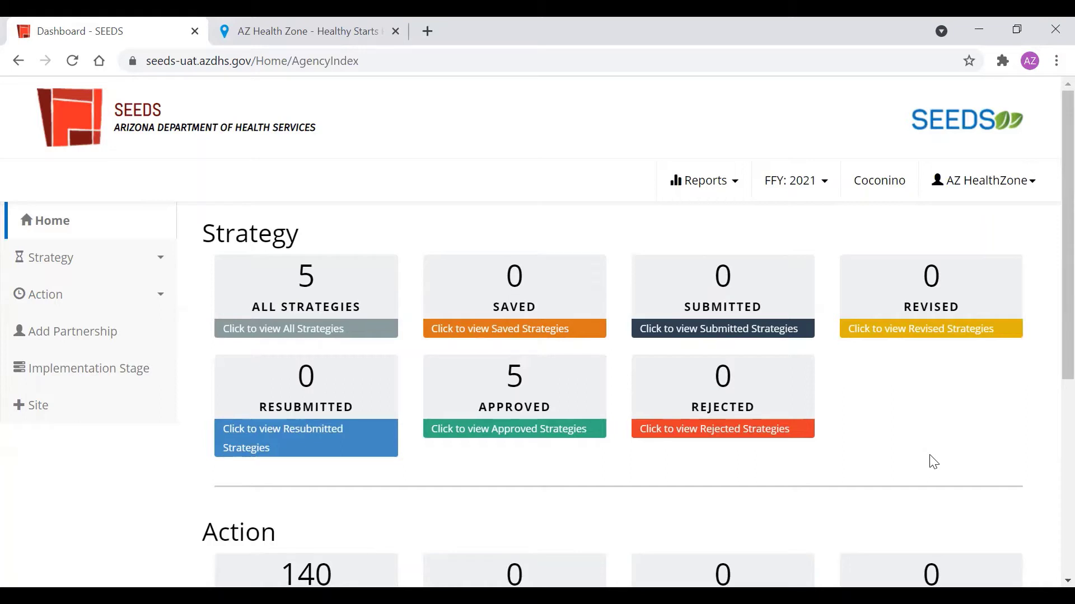
# Start a new action with the strategy Built Environment and the activity track Active Living Policy (Local).
pyautogui.click(42, 296)
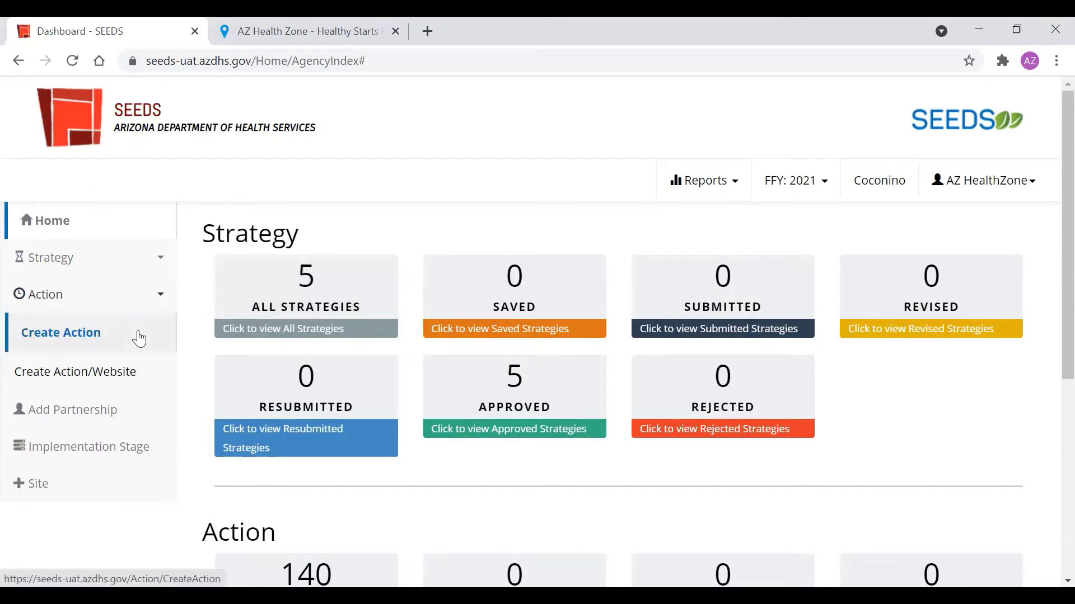
pyautogui.click(161, 331)
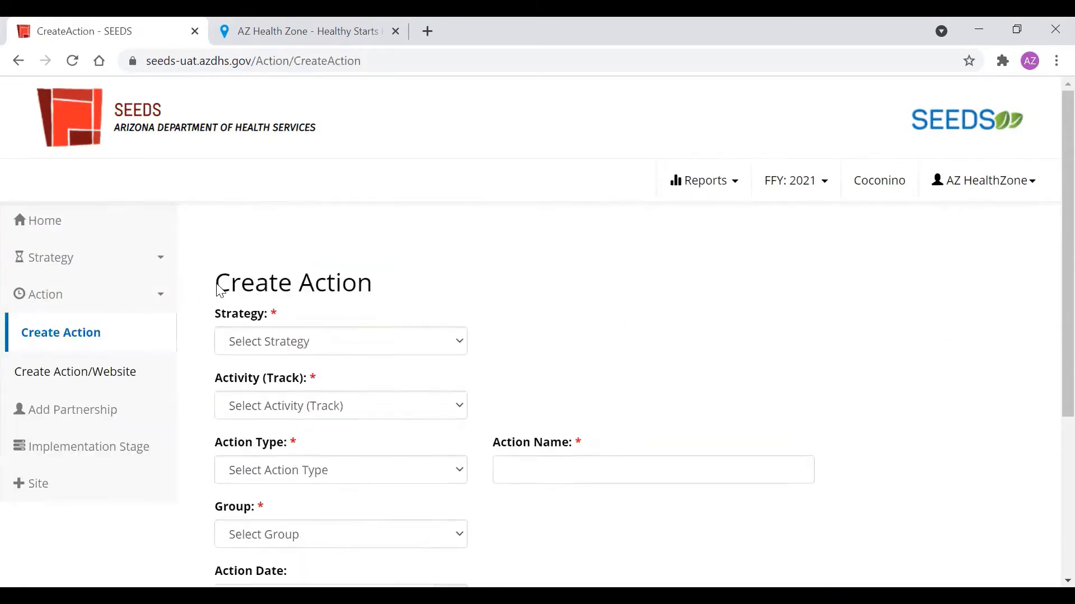
pyautogui.scroll(-1, 386, 297)
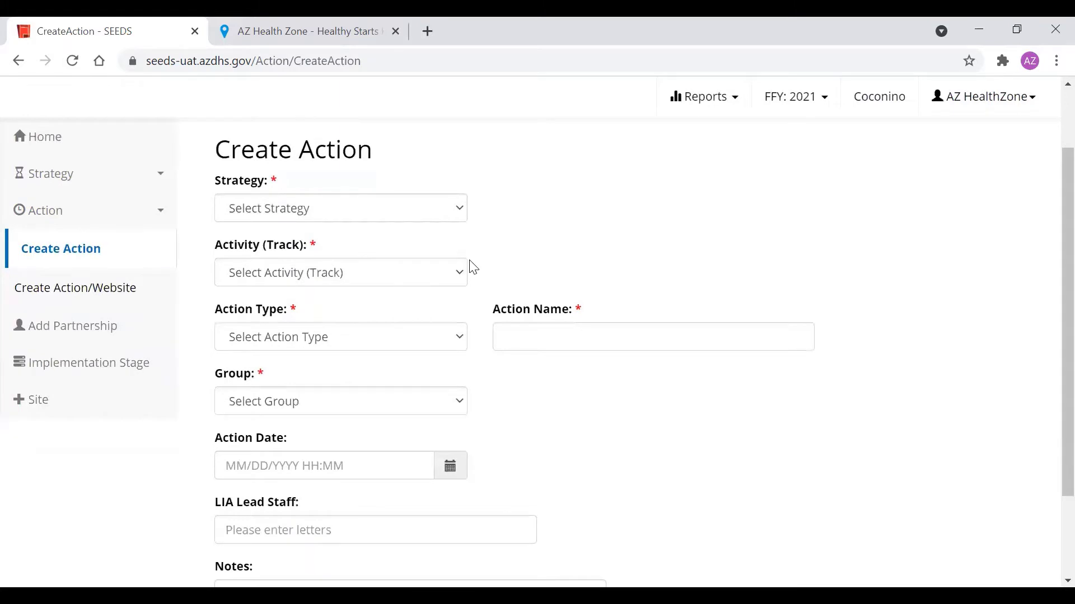
pyautogui.click(409, 221)
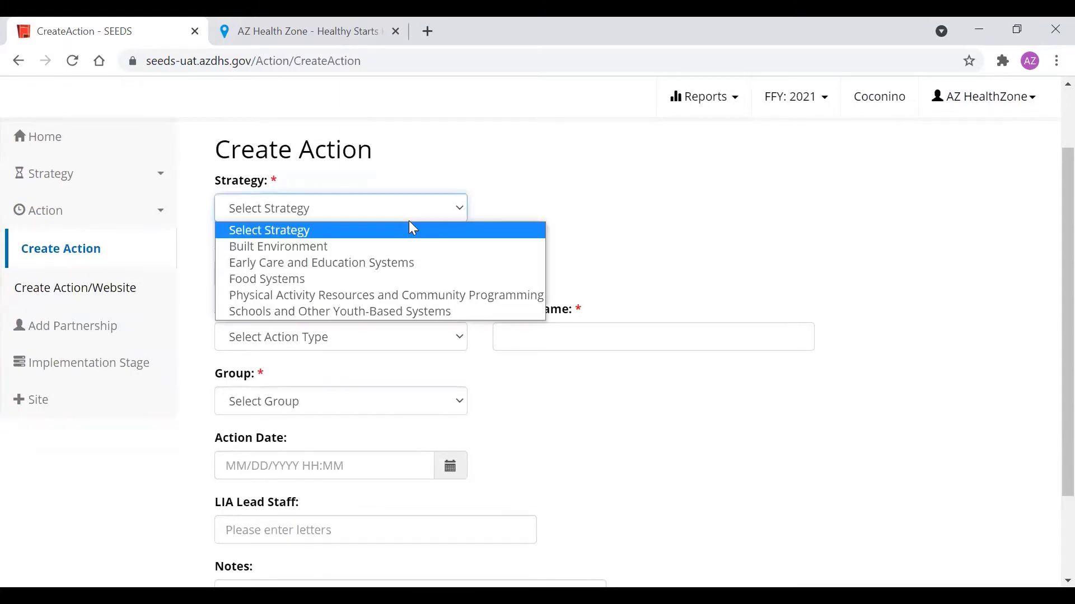
pyautogui.click(405, 249)
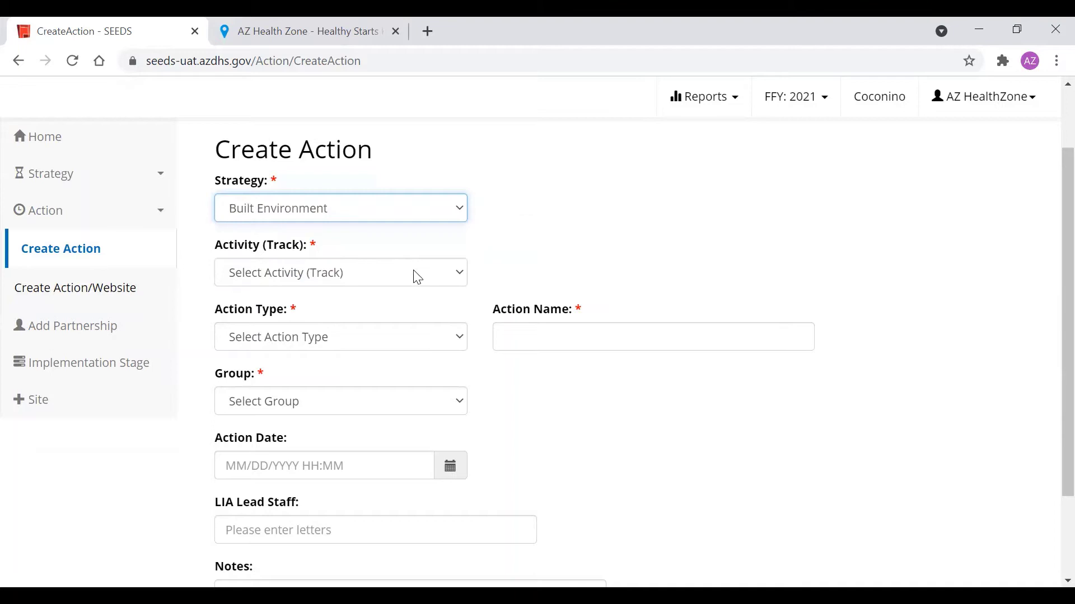
pyautogui.click(413, 272)
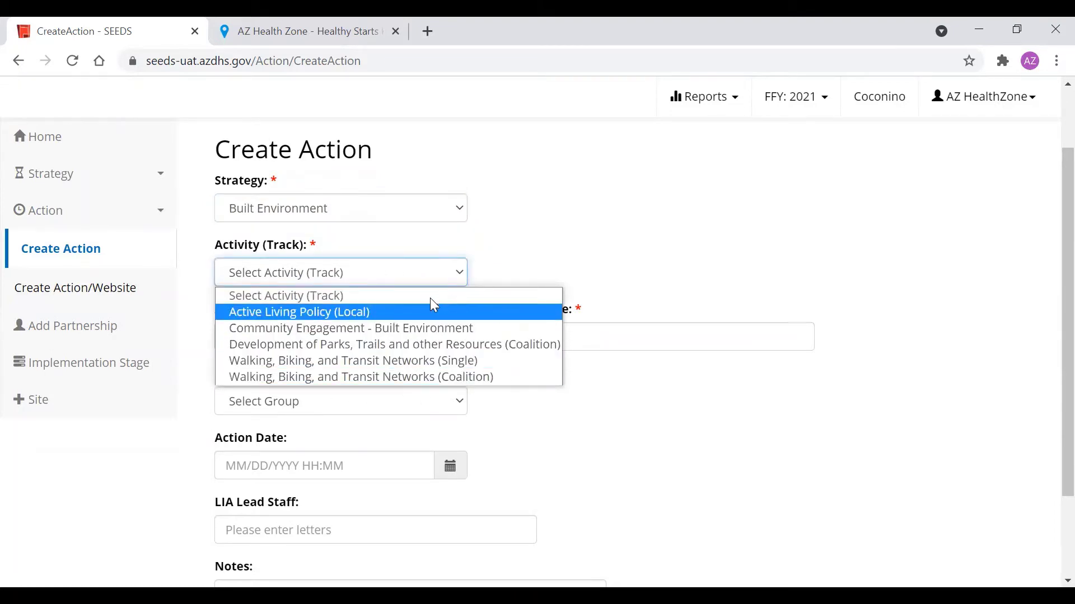
pyautogui.click(354, 308)
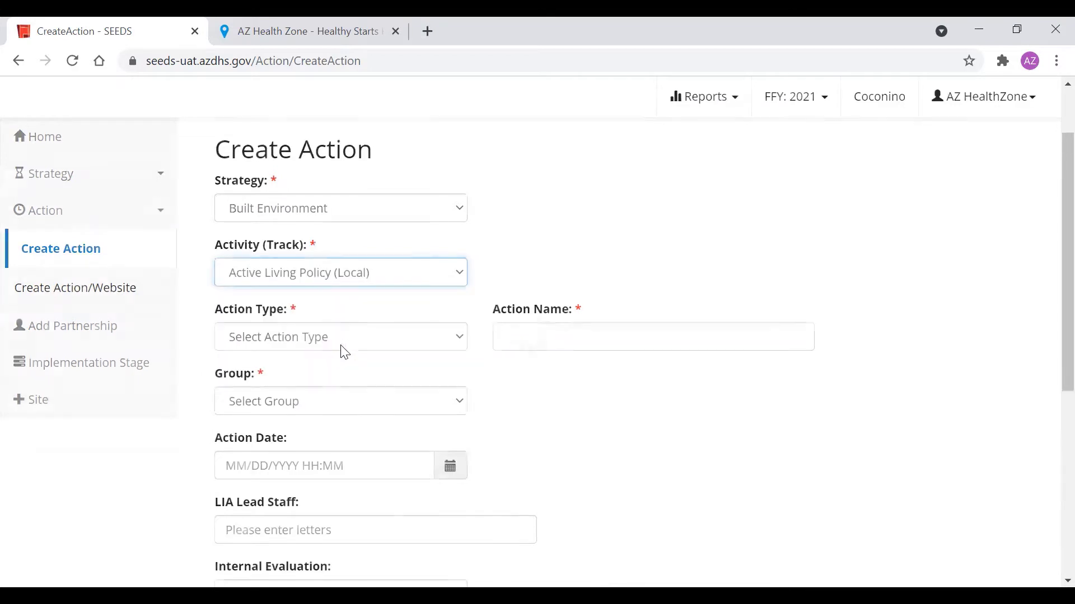
# Try Assessment as the action type and check its assessment type options.
pyautogui.click(336, 337)
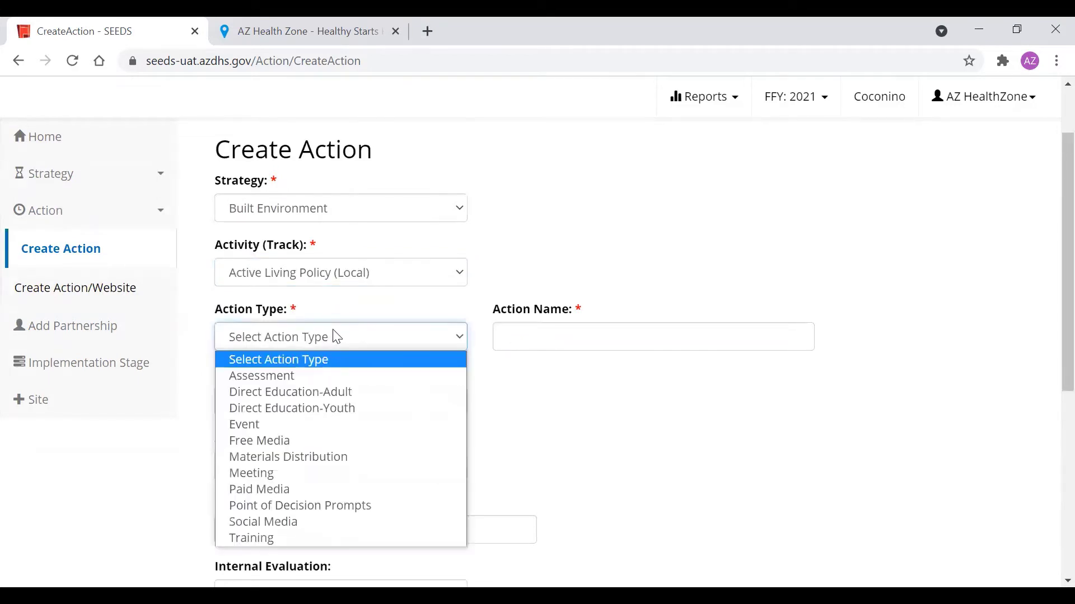
pyautogui.click(310, 384)
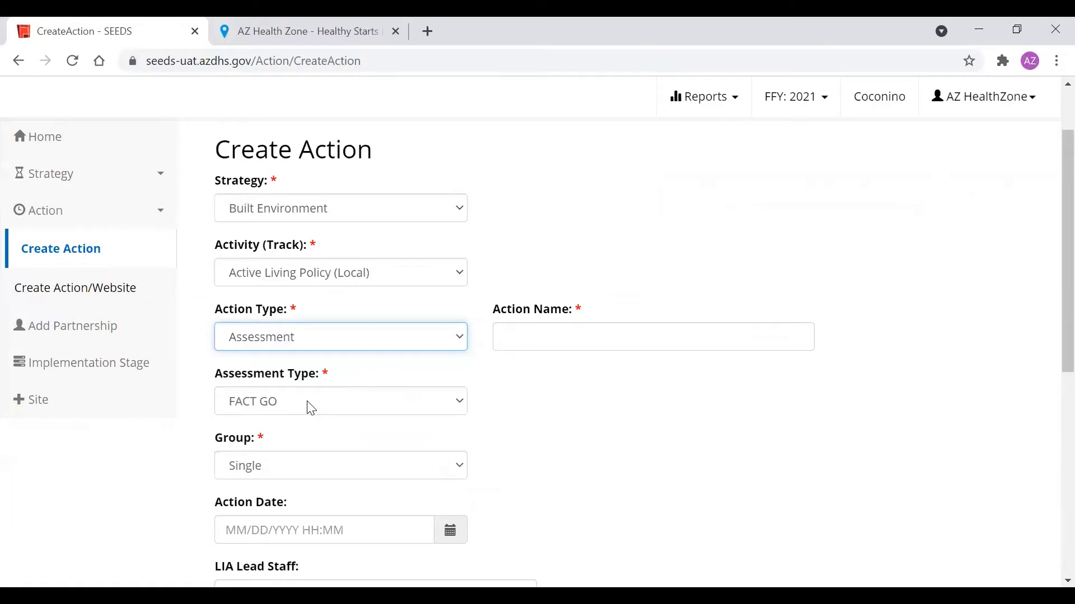
pyautogui.click(311, 408)
pyautogui.click(305, 395)
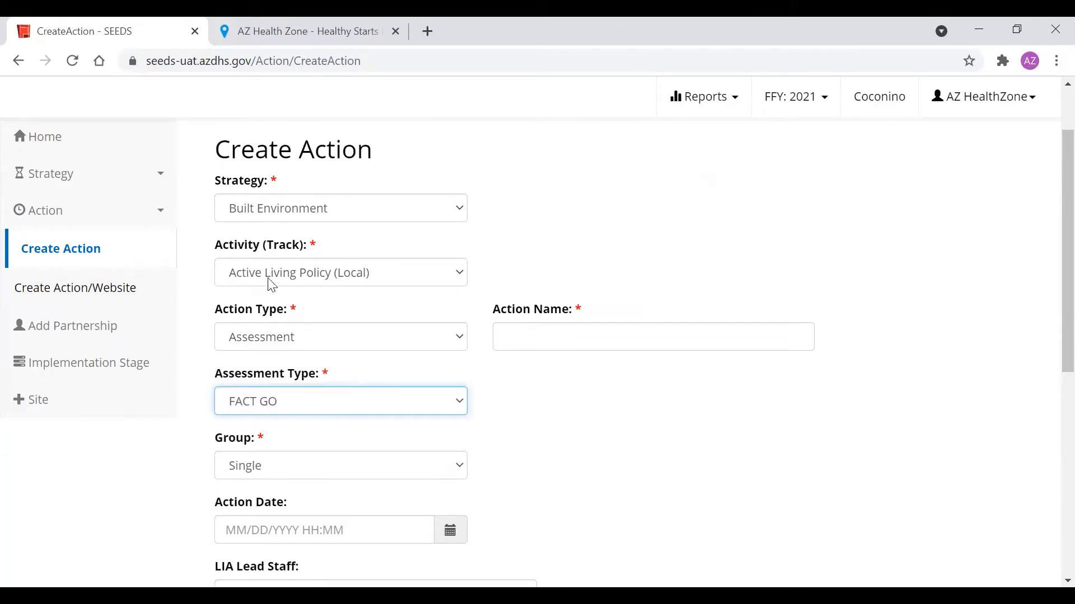
# Set the action type to Meeting and name the action "Fitness Supplies with District XYZ".
pyautogui.click(351, 342)
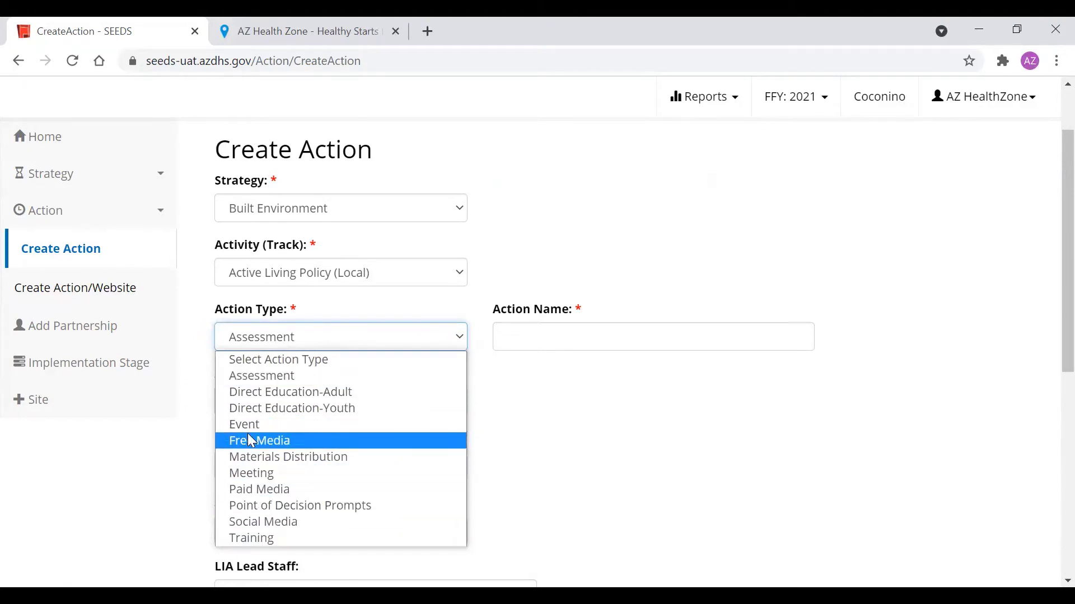
pyautogui.click(263, 477)
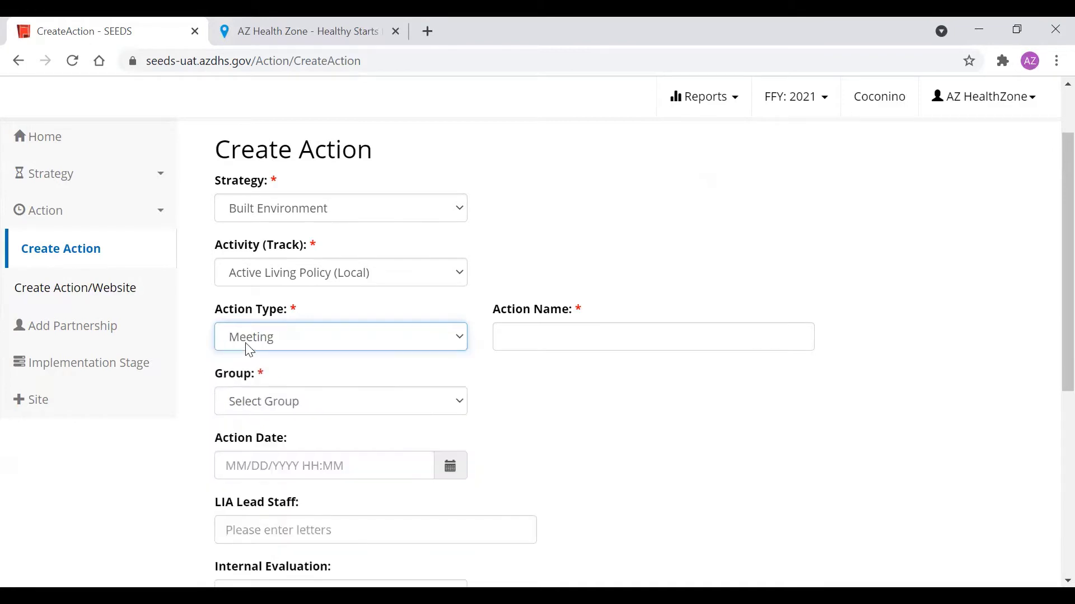
pyautogui.click(299, 347)
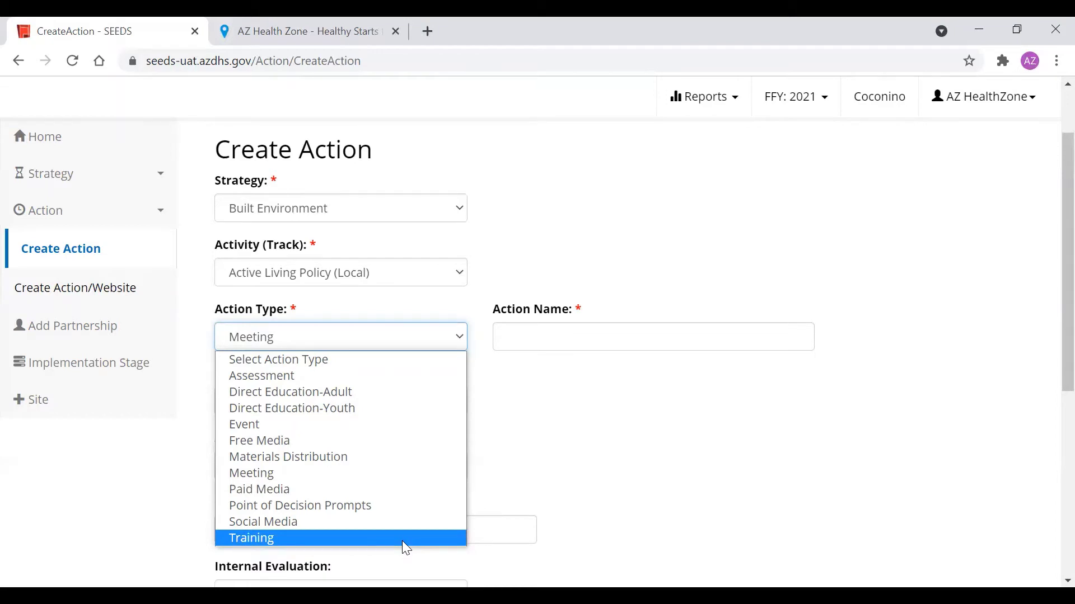
pyautogui.click(384, 484)
pyautogui.click(604, 336)
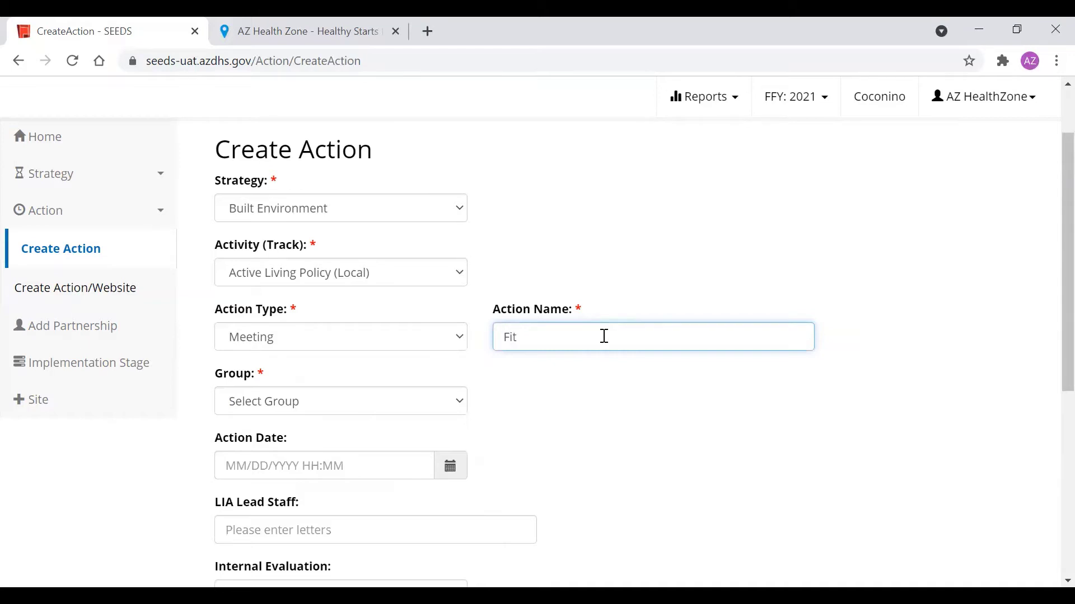
pyautogui.write('ness Supplies with  District XYZ')
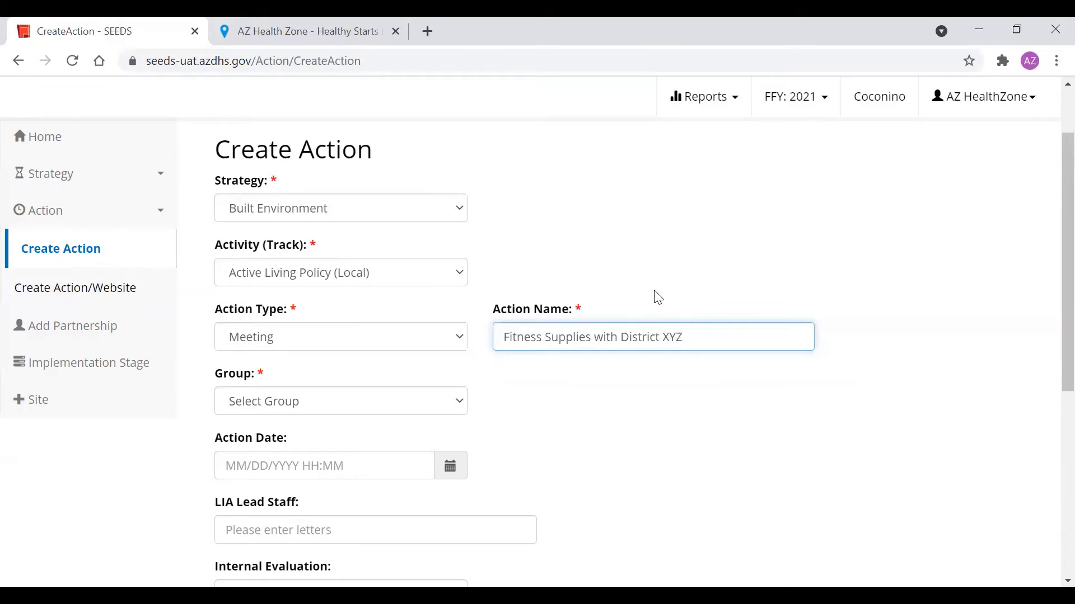
# Set the action's group to Single.
pyautogui.scroll(-3, 324, 440)
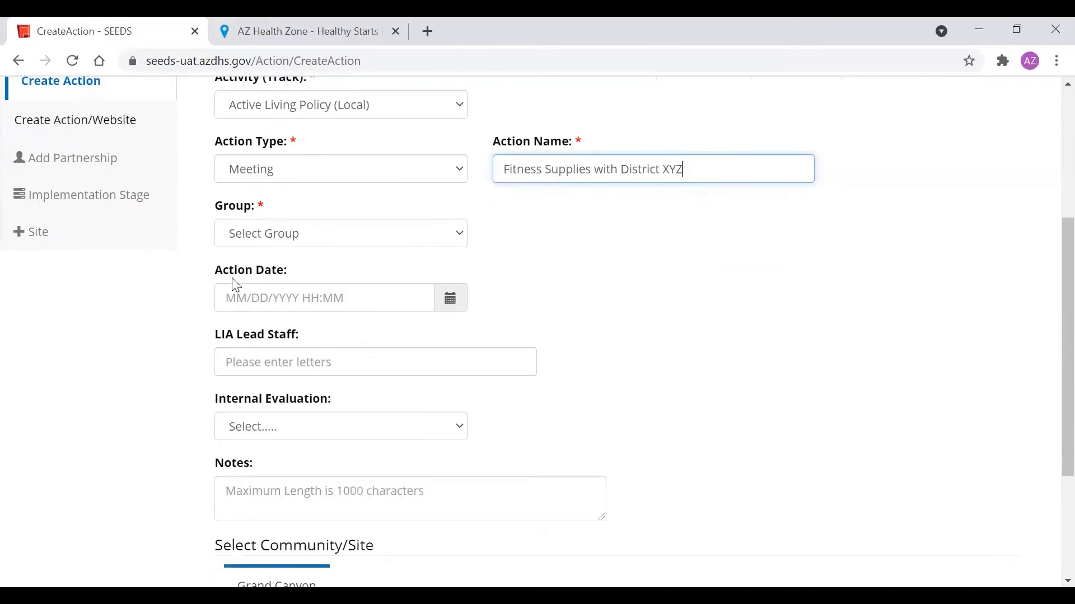
pyautogui.click(265, 235)
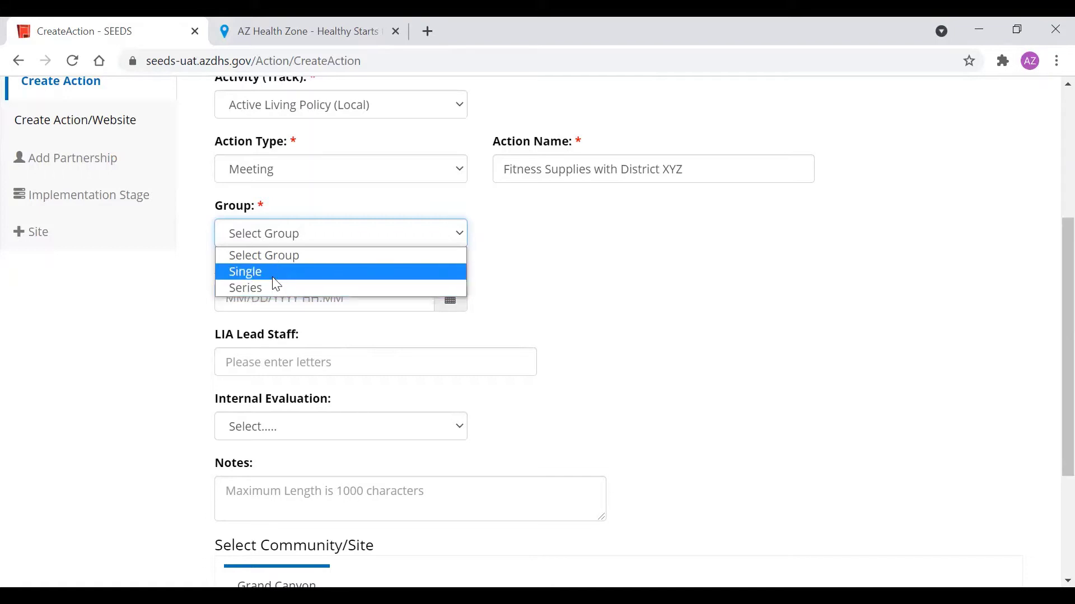
pyautogui.click(273, 278)
# Set the action date to 09/01/2021 and enter the LIA lead staff member's name.
pyautogui.click(350, 295)
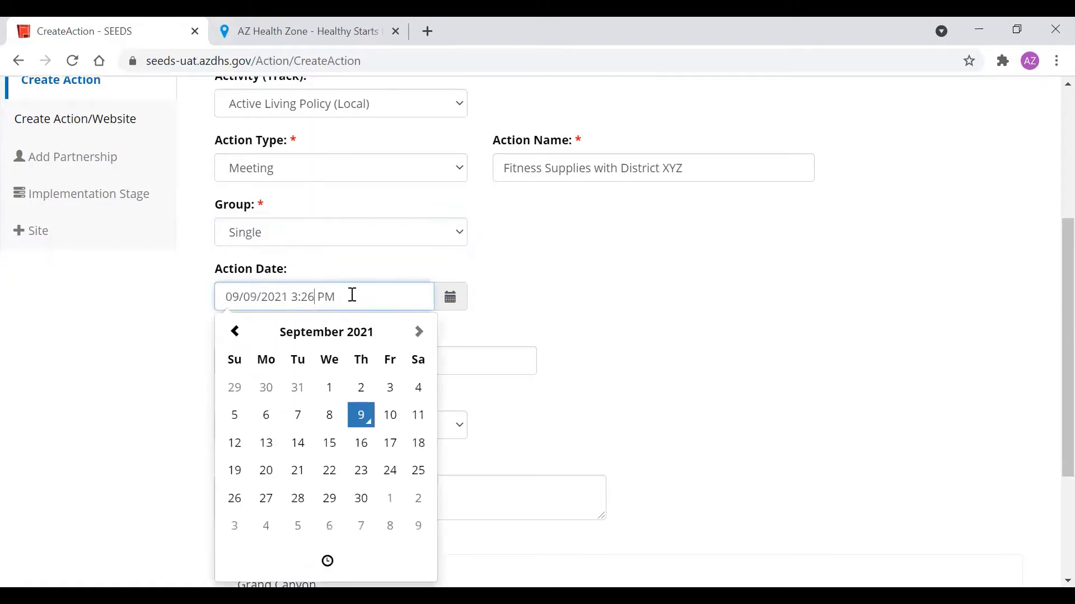
pyautogui.scroll(-3, 360, 305)
pyautogui.scroll(1, 360, 305)
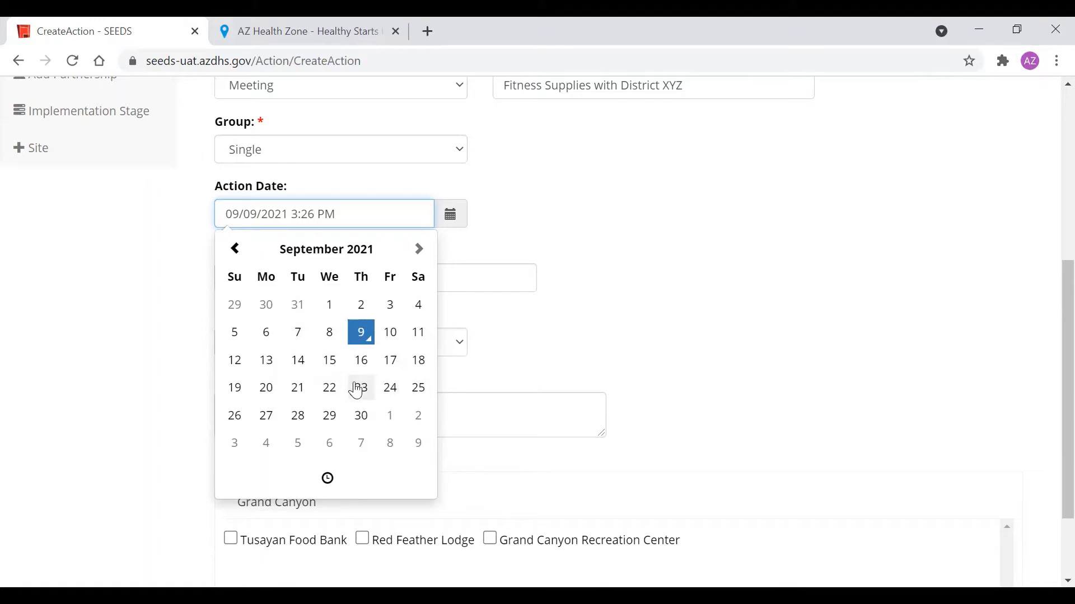
pyautogui.click(234, 250)
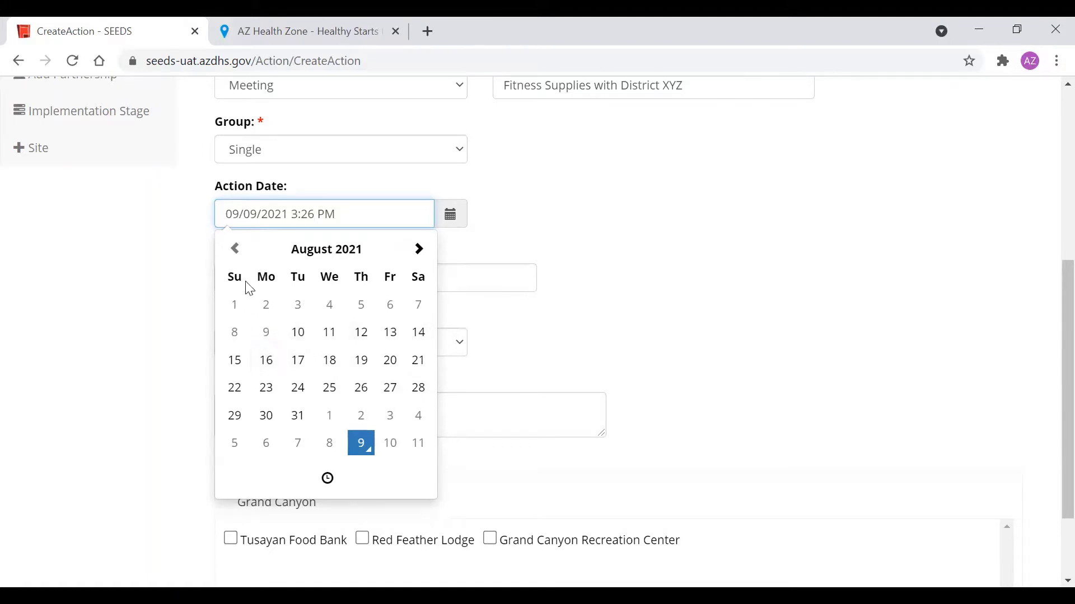
pyautogui.click(419, 249)
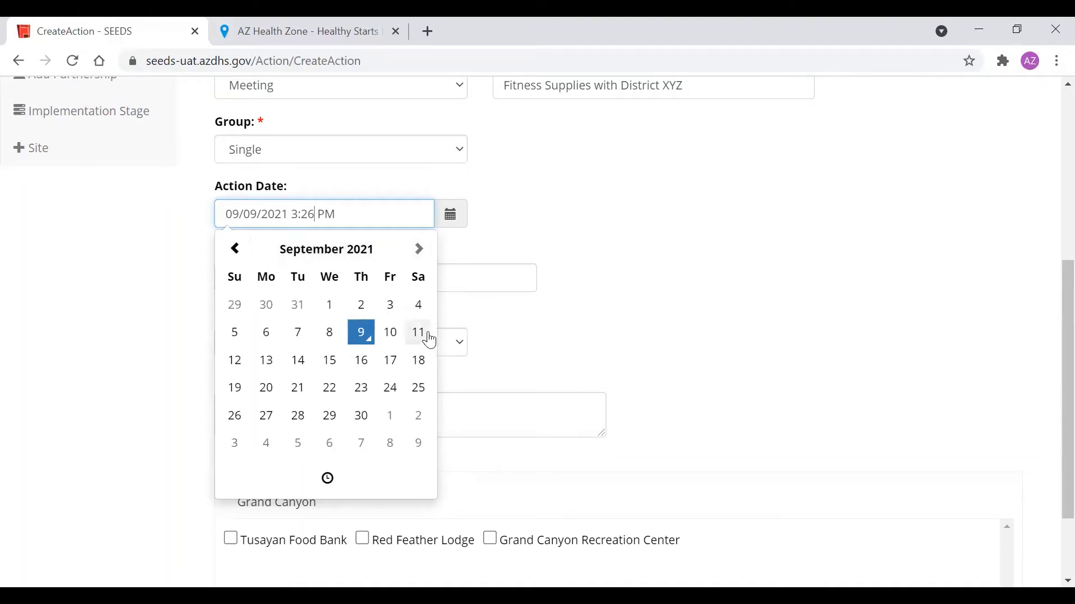
pyautogui.click(330, 306)
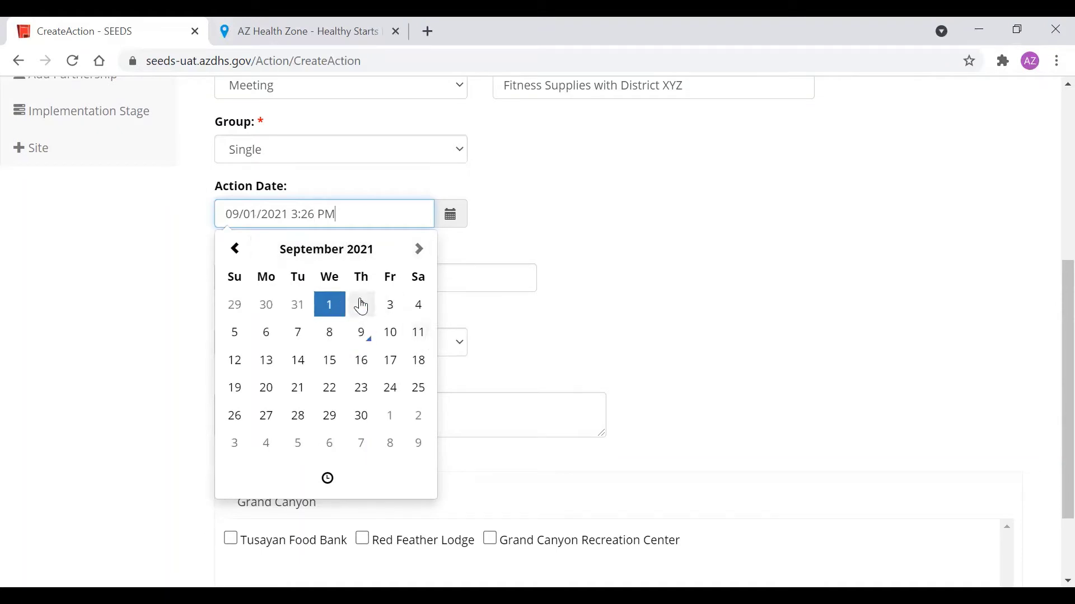
pyautogui.click(482, 257)
pyautogui.click(411, 285)
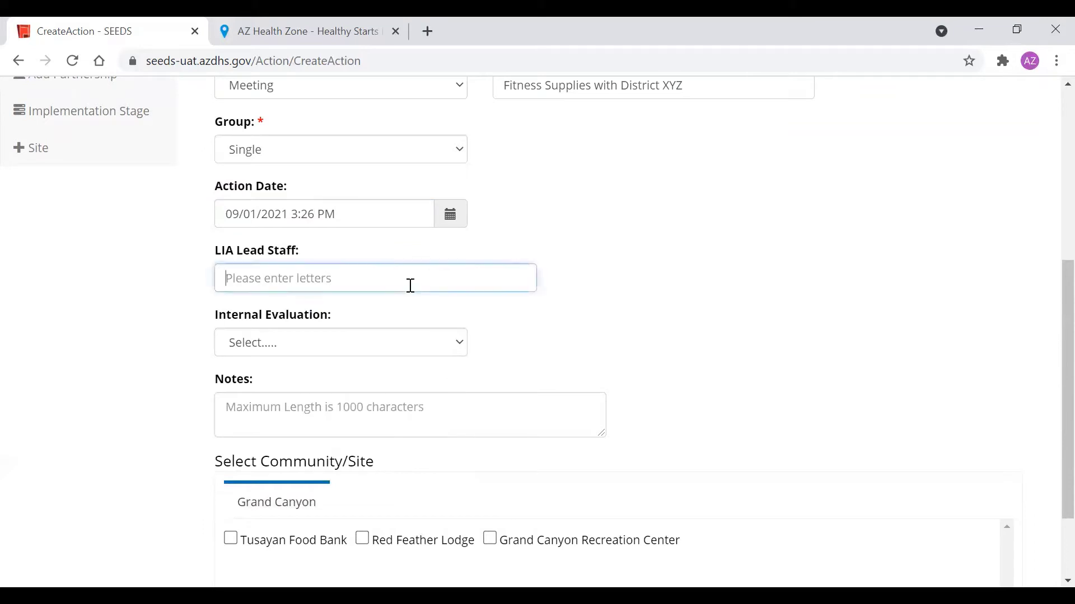
pyautogui.write('Roel')
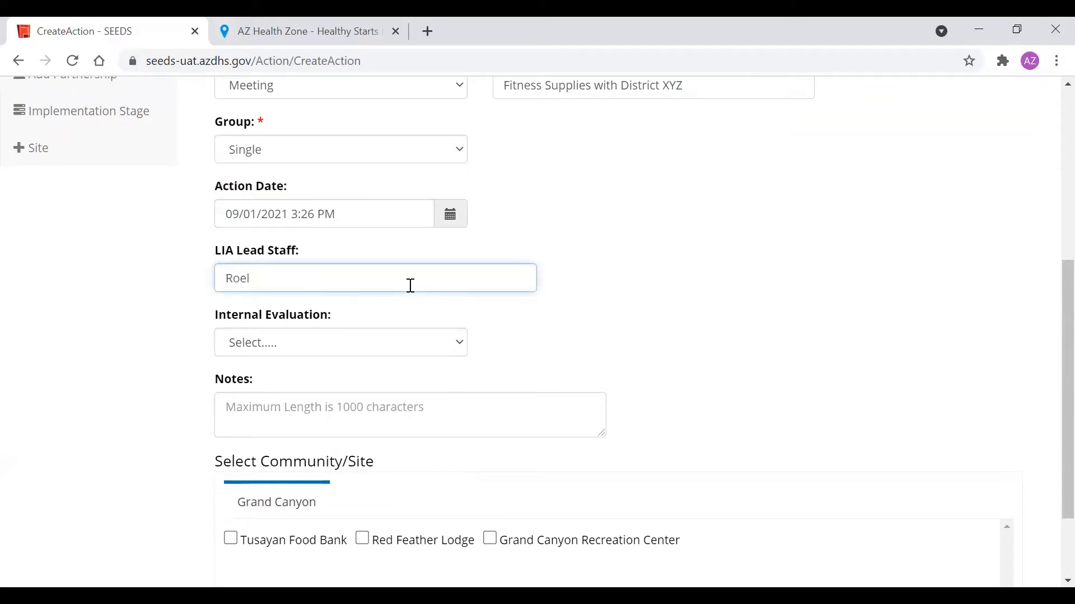
# Check the description field required when Internal Evaluation is Yes, and set Internal Evaluation to No.
pyautogui.click(326, 342)
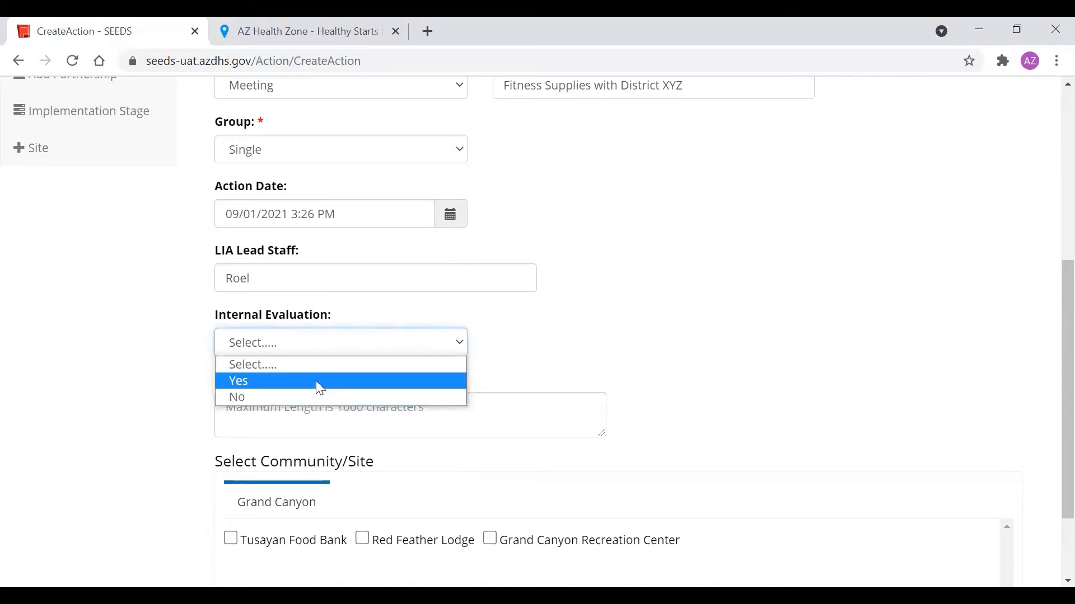
pyautogui.click(320, 386)
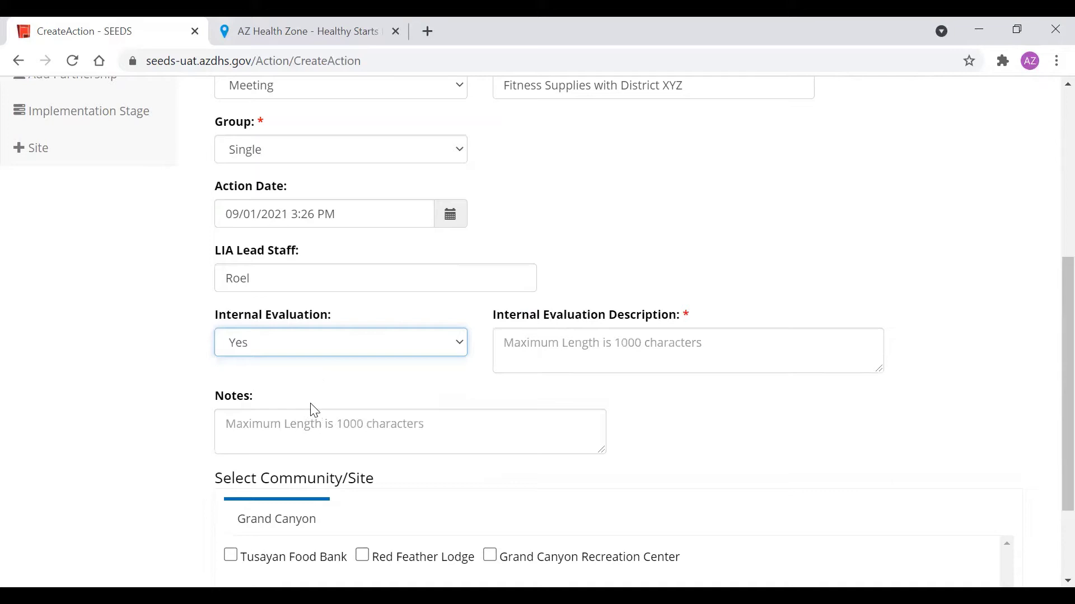
pyautogui.click(506, 359)
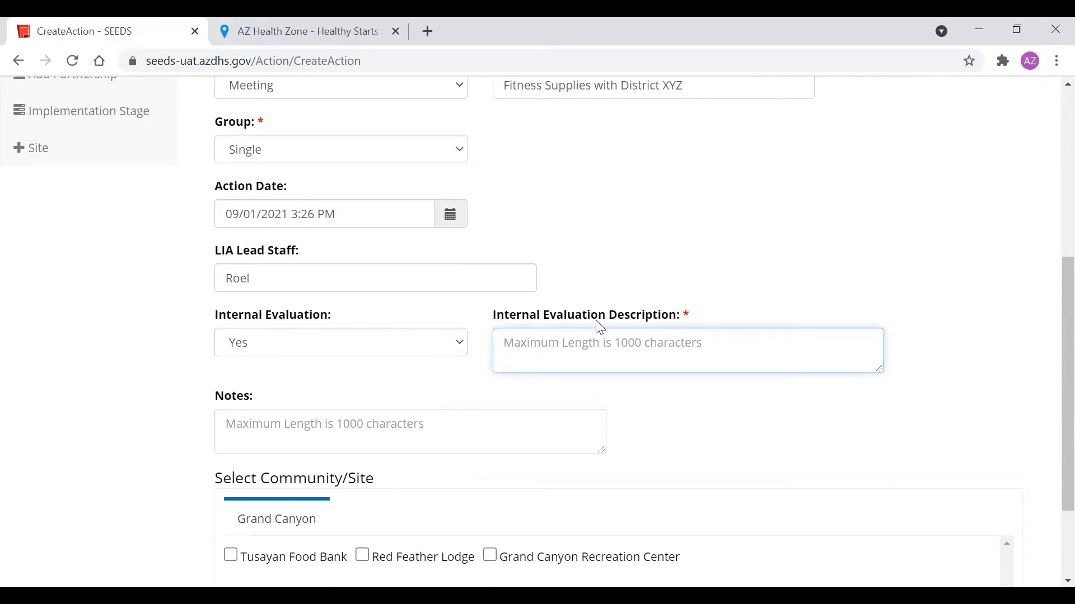
pyautogui.click(314, 352)
pyautogui.click(296, 398)
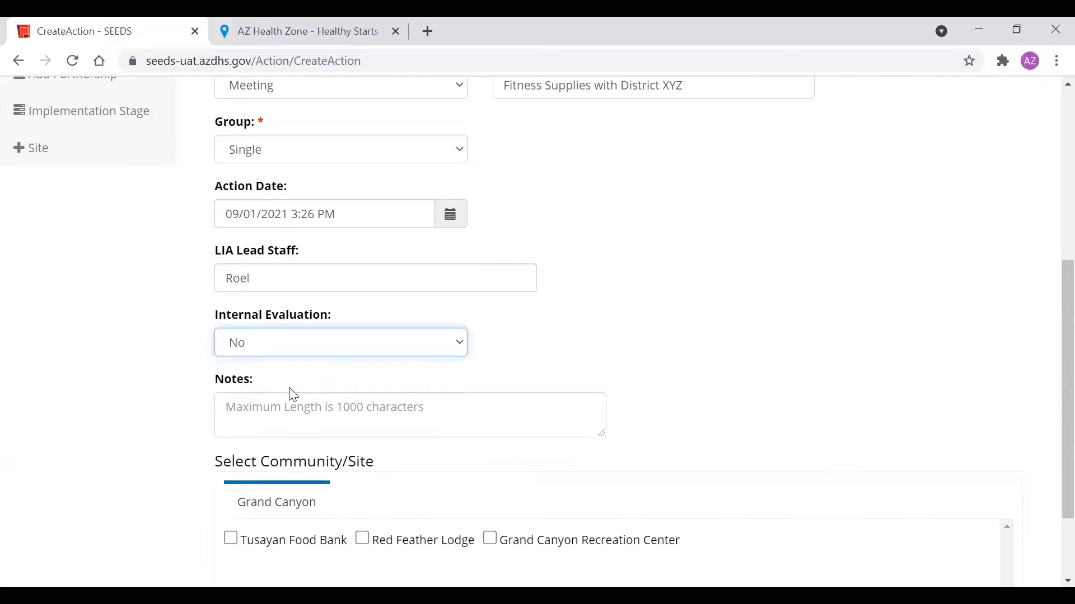
# Open the form for adding sites to the activity and list the Grand Canyon sites of type School.
pyautogui.click(292, 413)
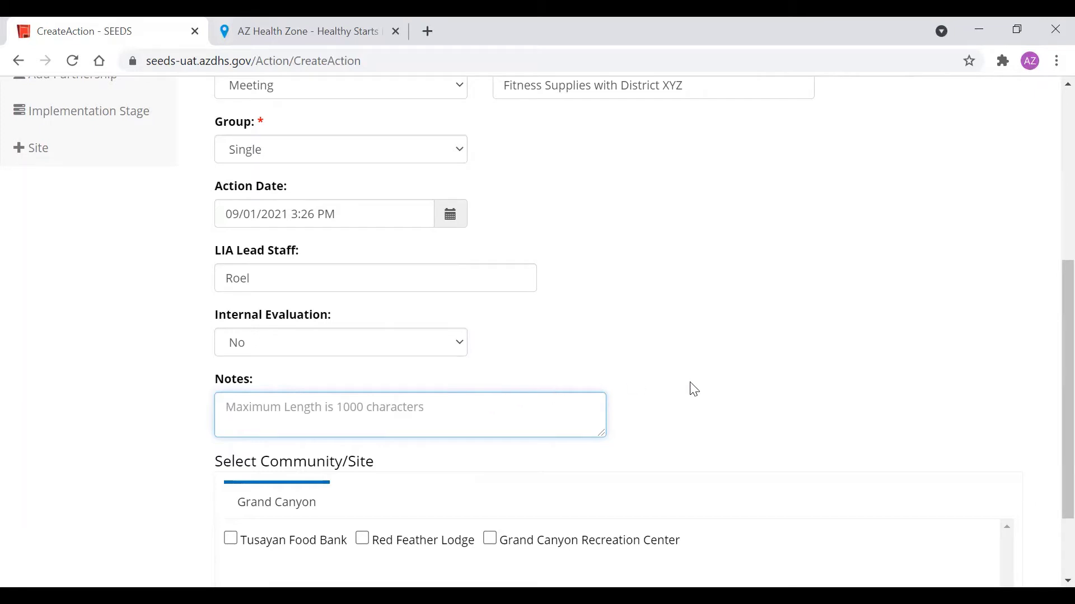
pyautogui.scroll(-2, 691, 389)
pyautogui.scroll(-1, 695, 394)
pyautogui.click(292, 395)
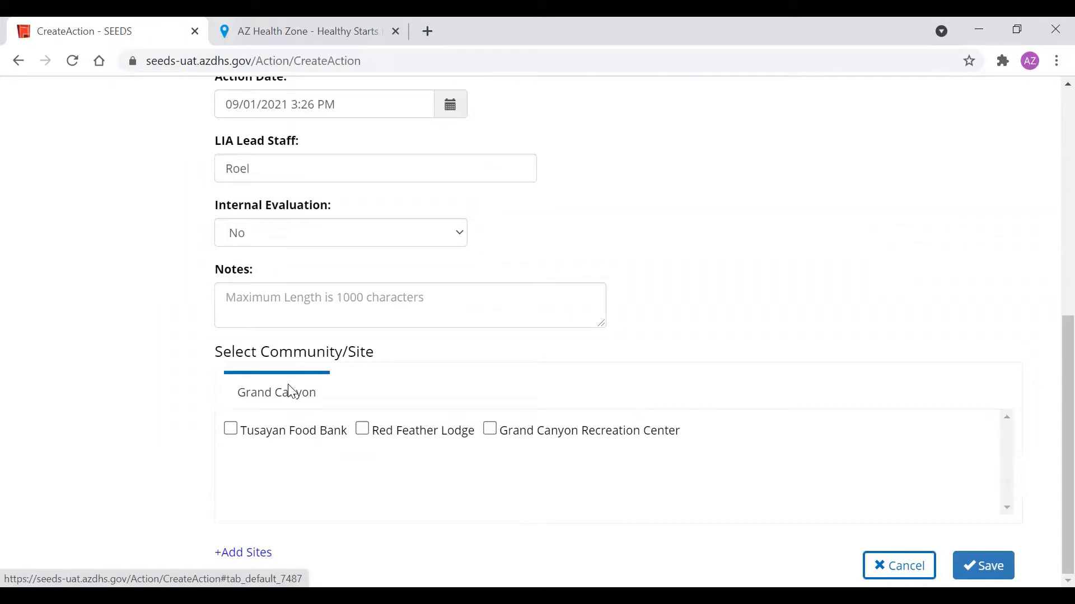
pyautogui.click(266, 552)
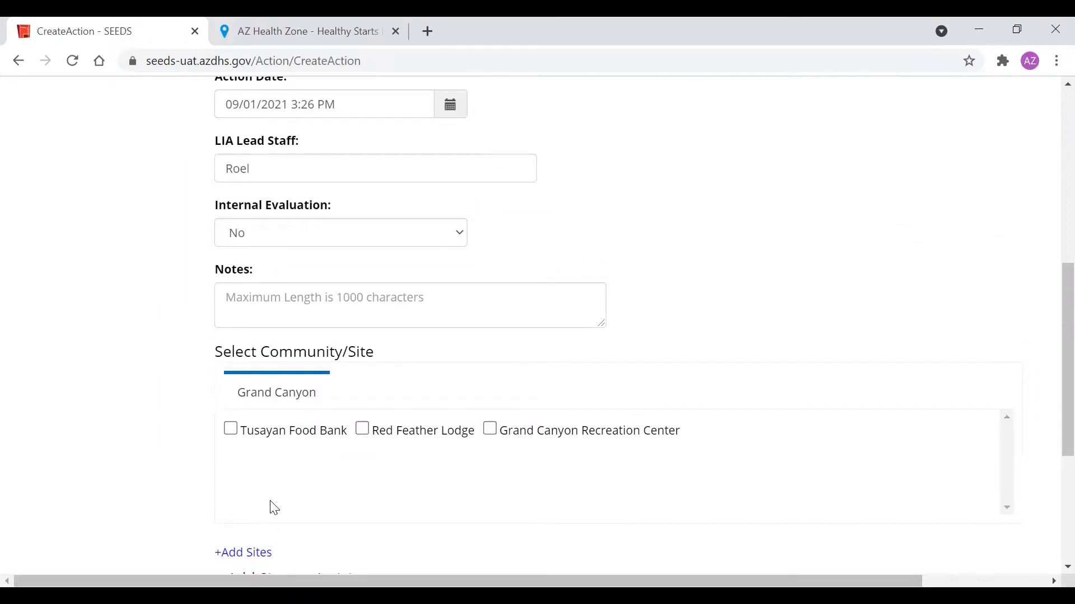
pyautogui.scroll(-2, 273, 505)
pyautogui.scroll(-3, 275, 495)
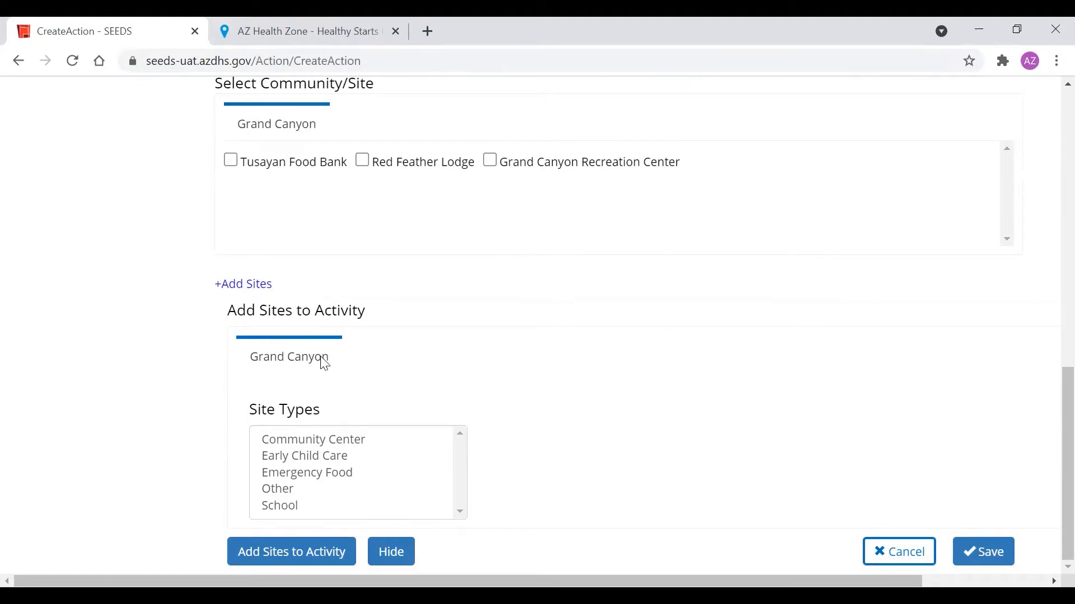
pyautogui.click(269, 507)
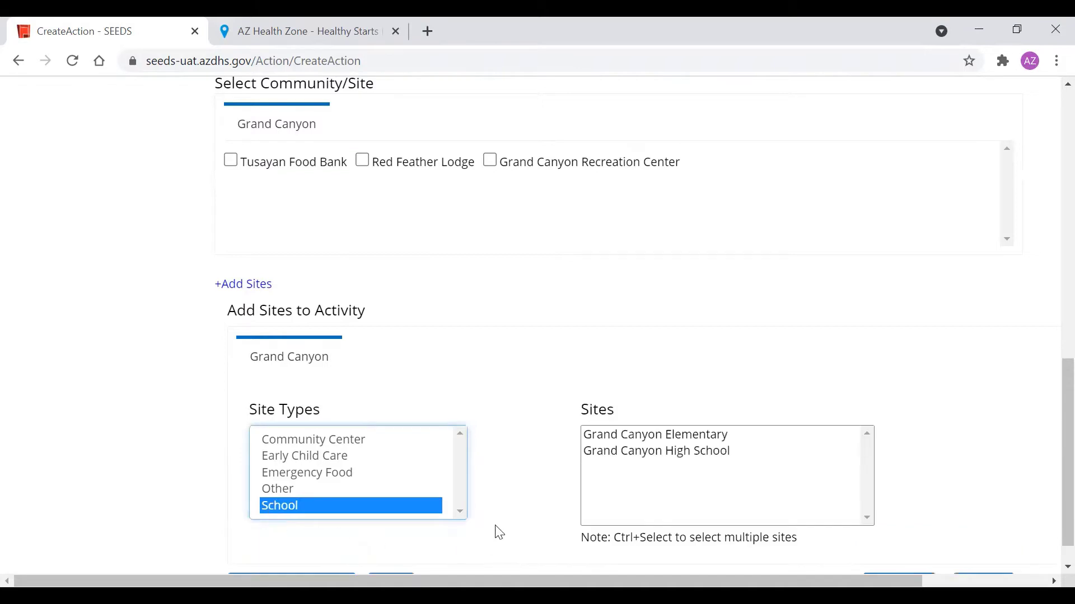
# Add Grand Canyon Elementary and Grand Canyon High School to the activity's available sites.
pyautogui.scroll(-1, 504, 504)
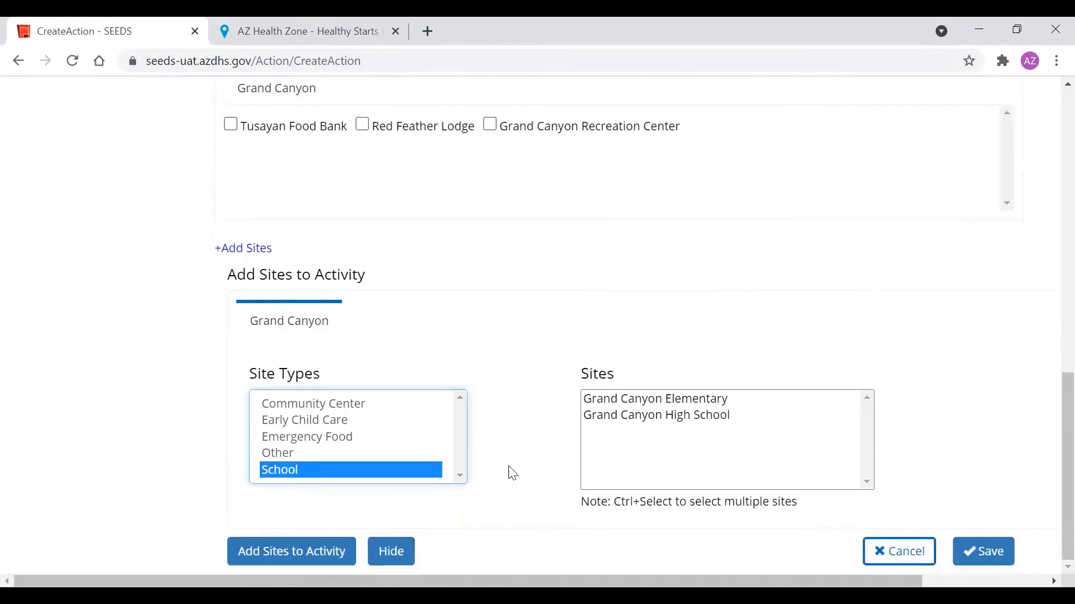
pyautogui.click(665, 400)
pyautogui.keyDown('ctrl'); pyautogui.click(670, 415); pyautogui.keyUp('ctrl')
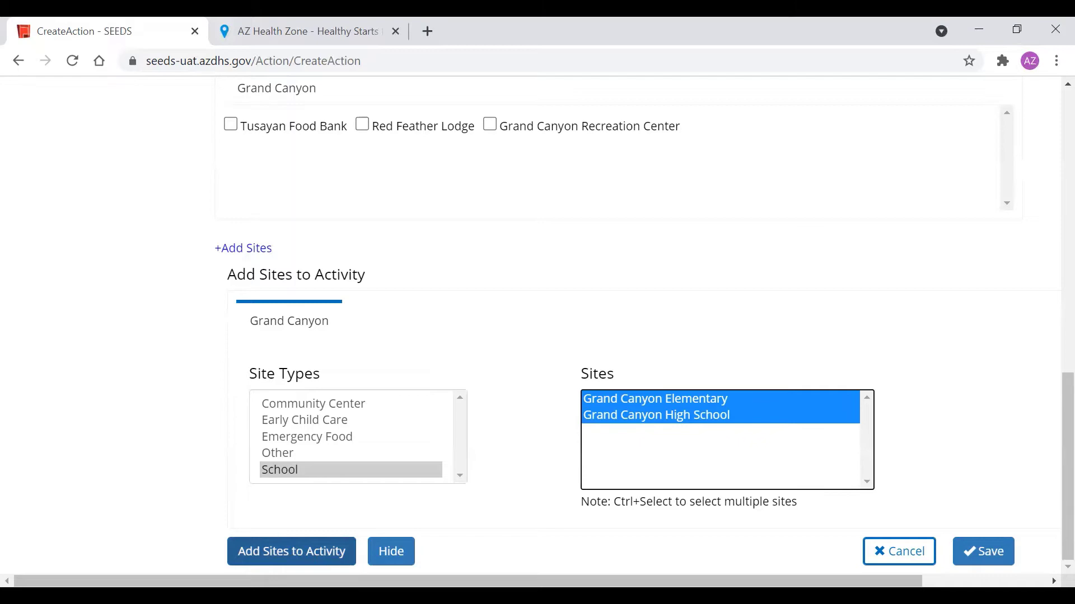
pyautogui.click(302, 553)
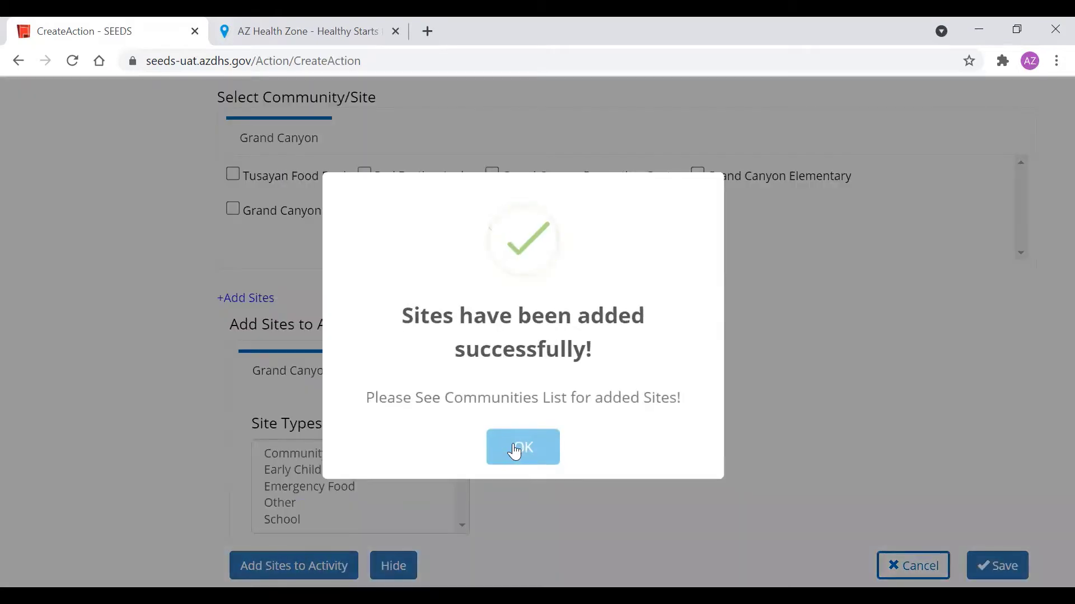
pyautogui.click(516, 451)
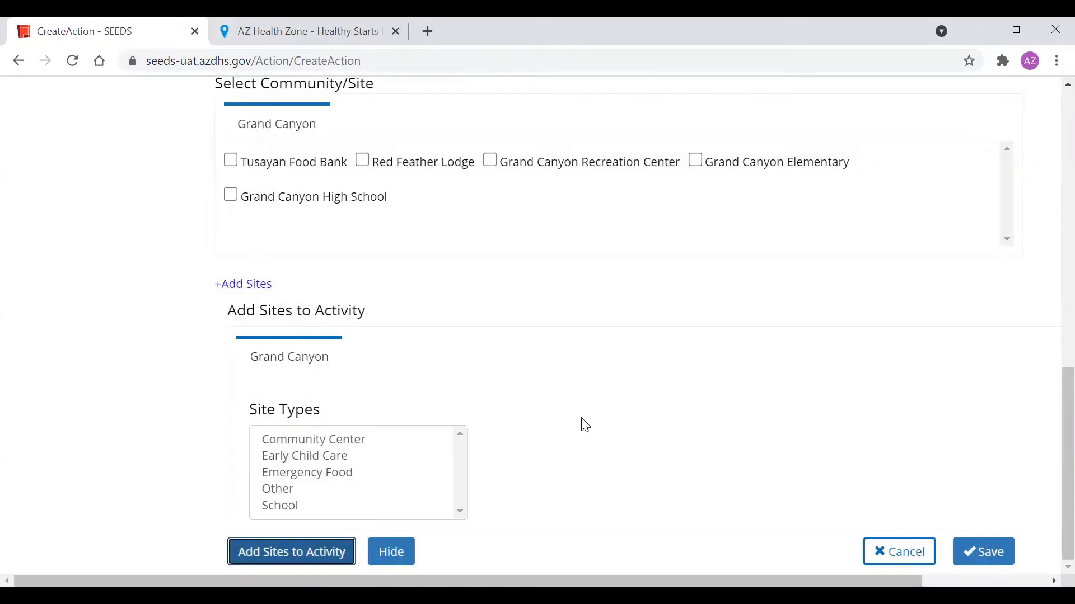
# Select Grand Canyon Elementary and Grand Canyon High School as the action's sites and save the new action.
pyautogui.scroll(2, 583, 425)
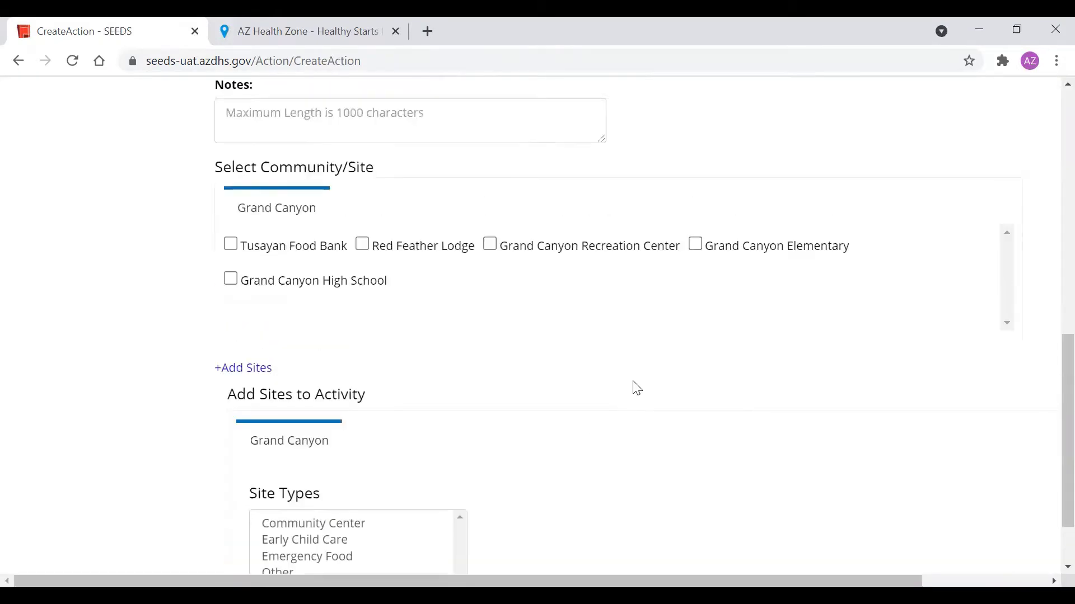
pyautogui.click(699, 247)
pyautogui.click(231, 280)
pyautogui.scroll(-2, 661, 387)
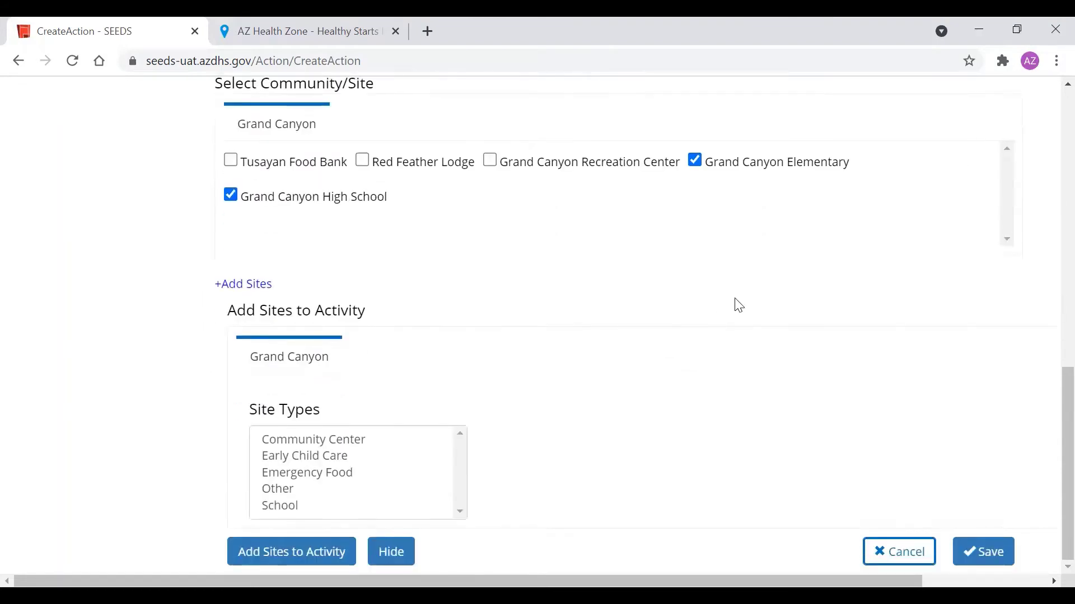
pyautogui.click(983, 552)
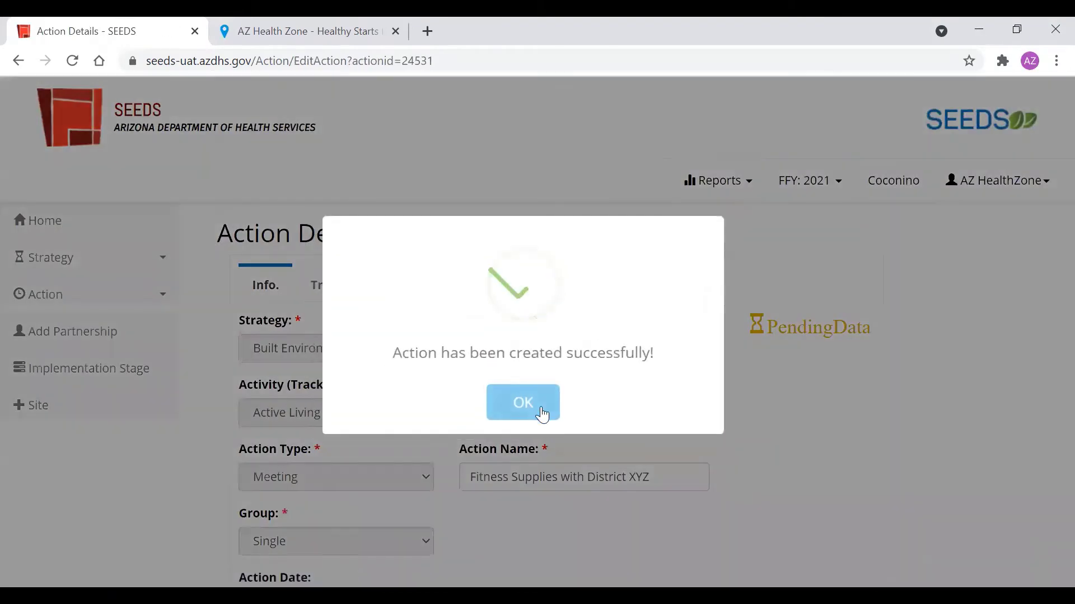
pyautogui.click(539, 412)
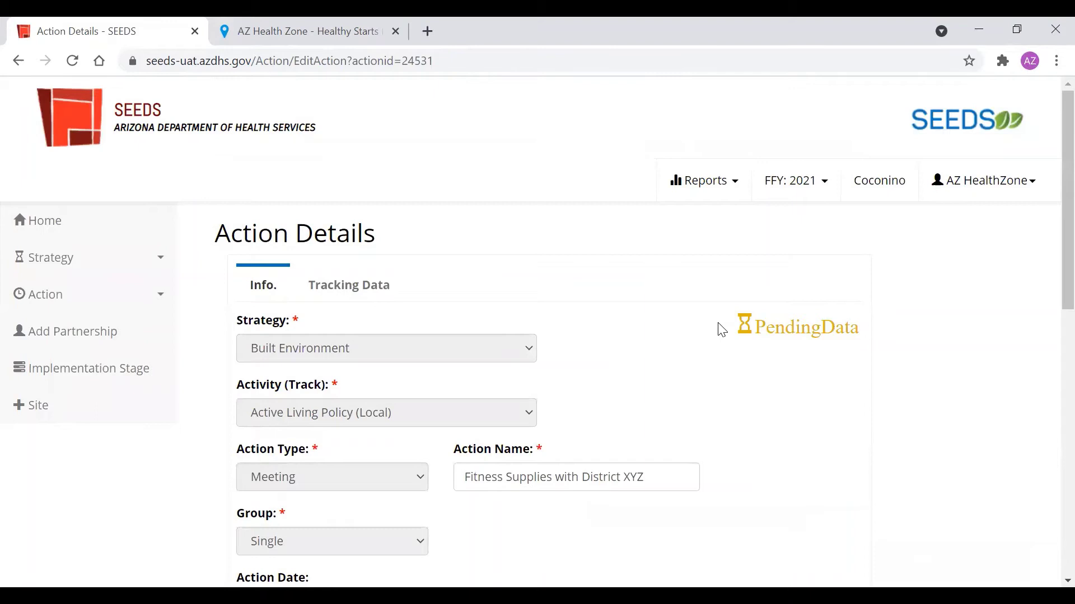
# Check the new action's status and look through the intervention topics offered in its tracking data.
pyautogui.scroll(-3, 458, 220)
pyautogui.moveTo(727, 161); pyautogui.dragTo(851, 162)
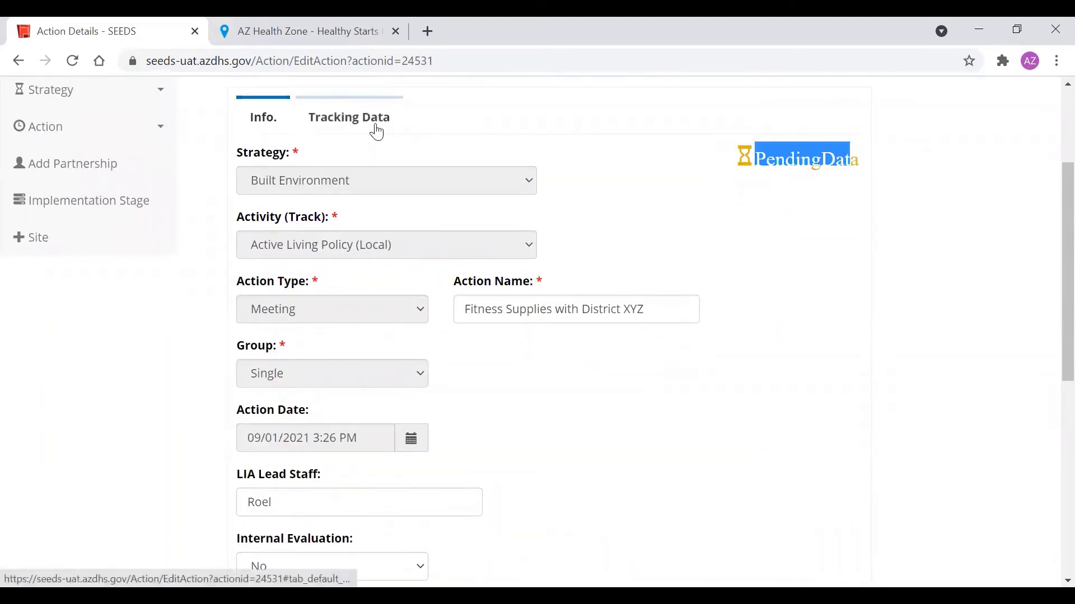
pyautogui.click(339, 118)
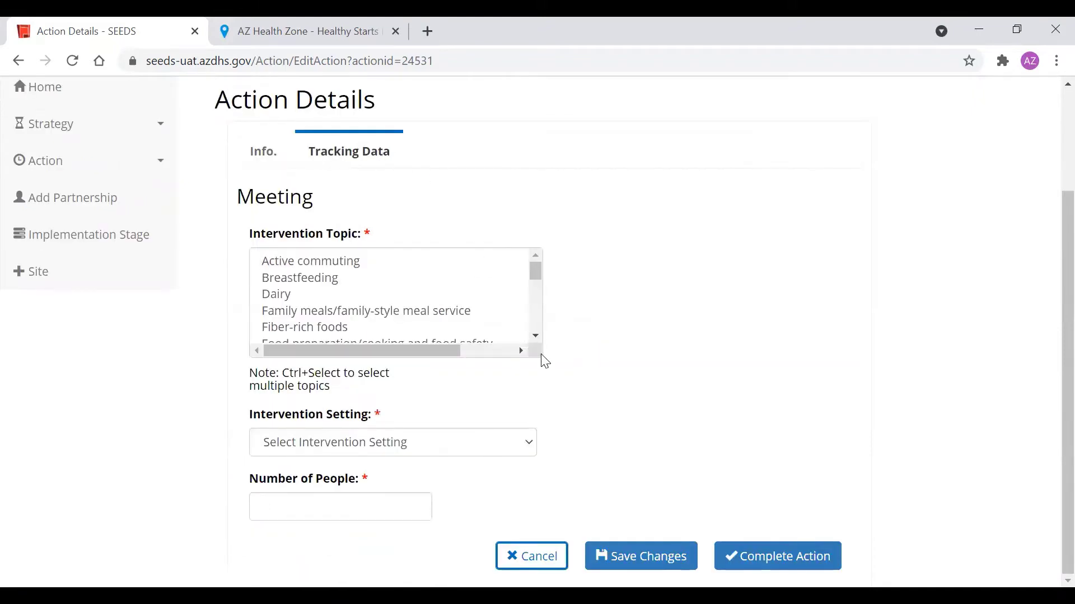
pyautogui.scroll(-5, 536, 354)
pyautogui.moveTo(468, 352); pyautogui.dragTo(331, 349)
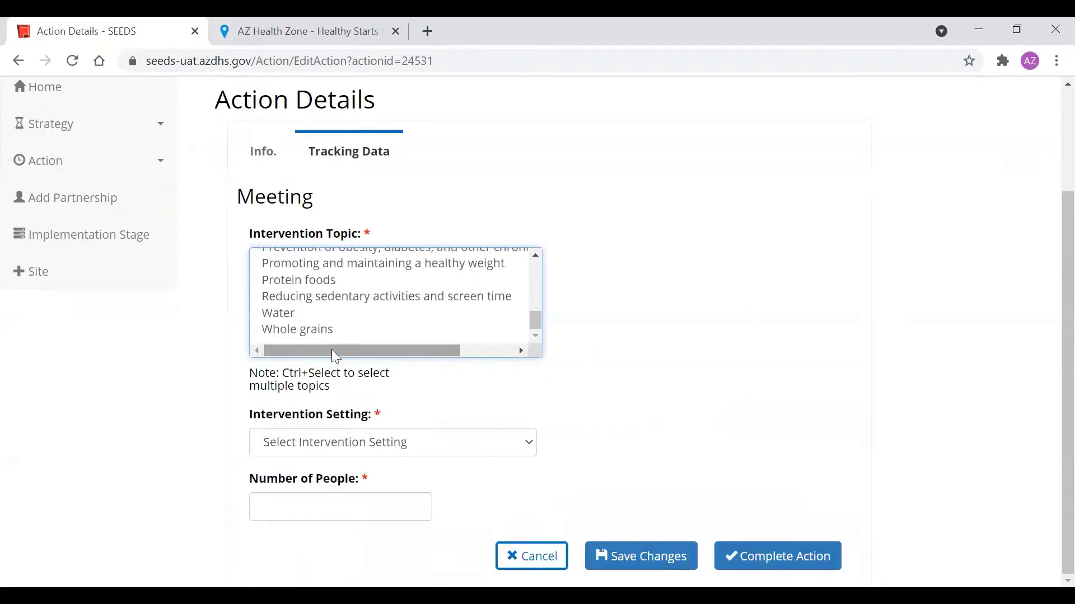
pyautogui.scroll(4, 364, 301)
pyautogui.scroll(1, 364, 301)
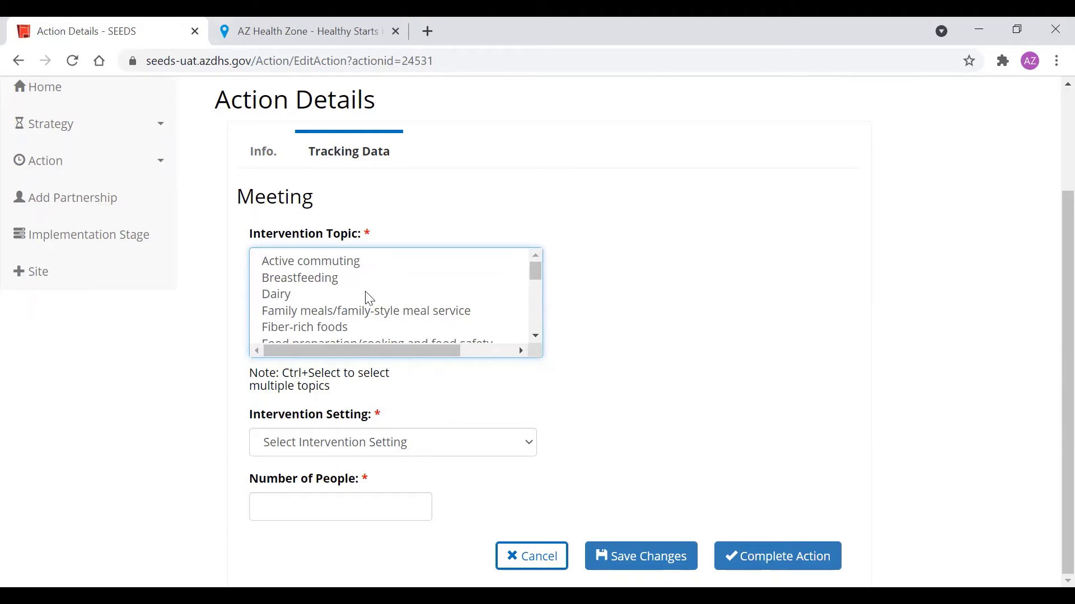
# Select the intervention topics on sports and recreational activities, preventing obesity and diabetes, maintaining a healthy weight, and reducing sedentary activities and screen time.
pyautogui.click(535, 336)
pyautogui.click(535, 337)
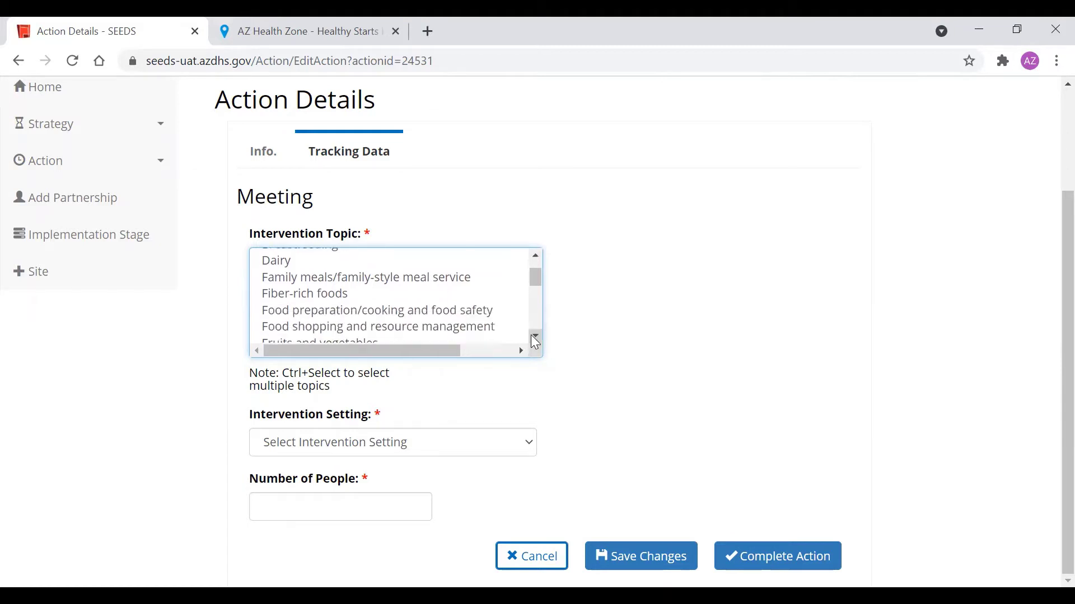
pyautogui.click(535, 337)
pyautogui.click(535, 339)
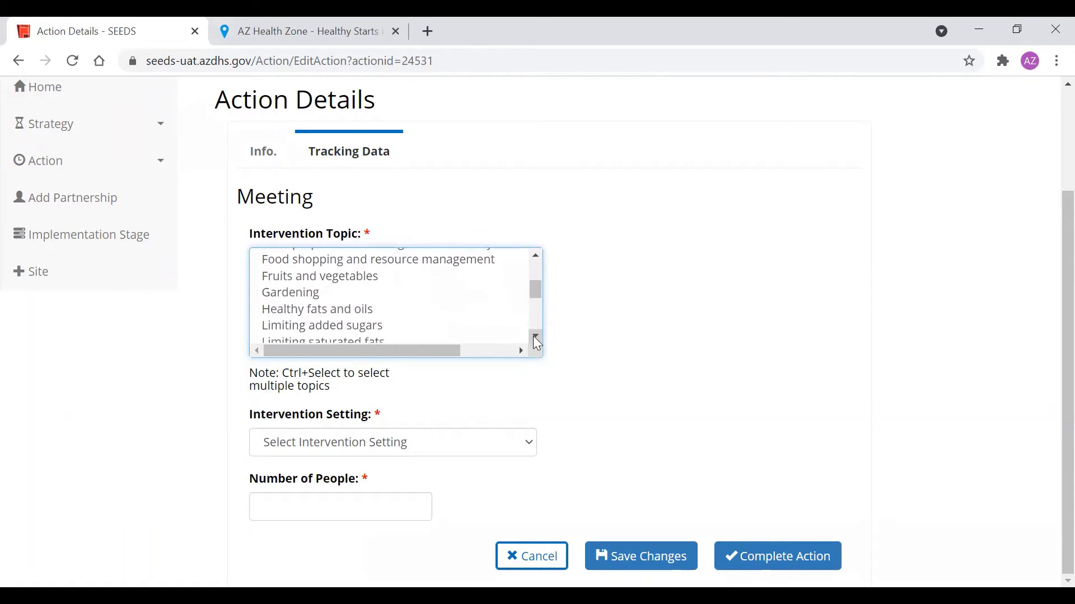
pyautogui.click(537, 341)
pyautogui.click(537, 340)
pyautogui.click(537, 341)
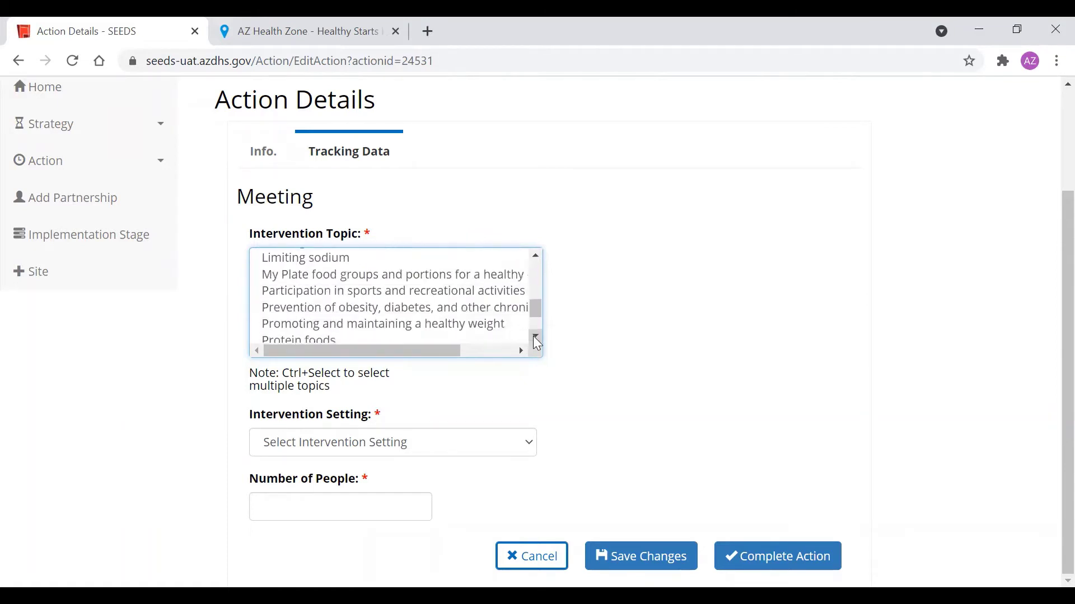
pyautogui.click(473, 292)
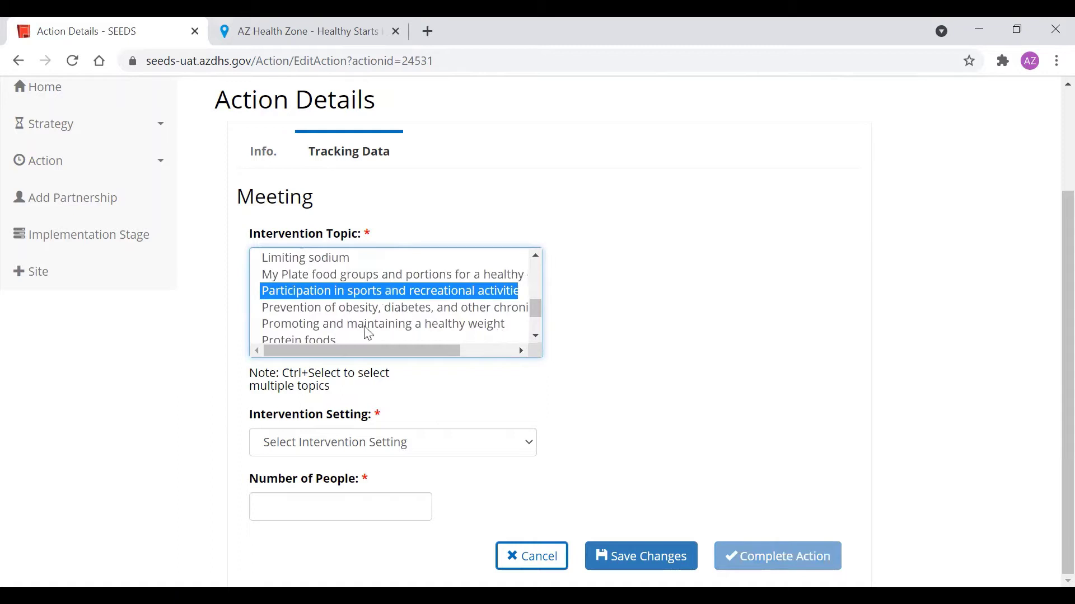
pyautogui.keyDown('ctrl'); pyautogui.click(346, 325); pyautogui.keyUp('ctrl')
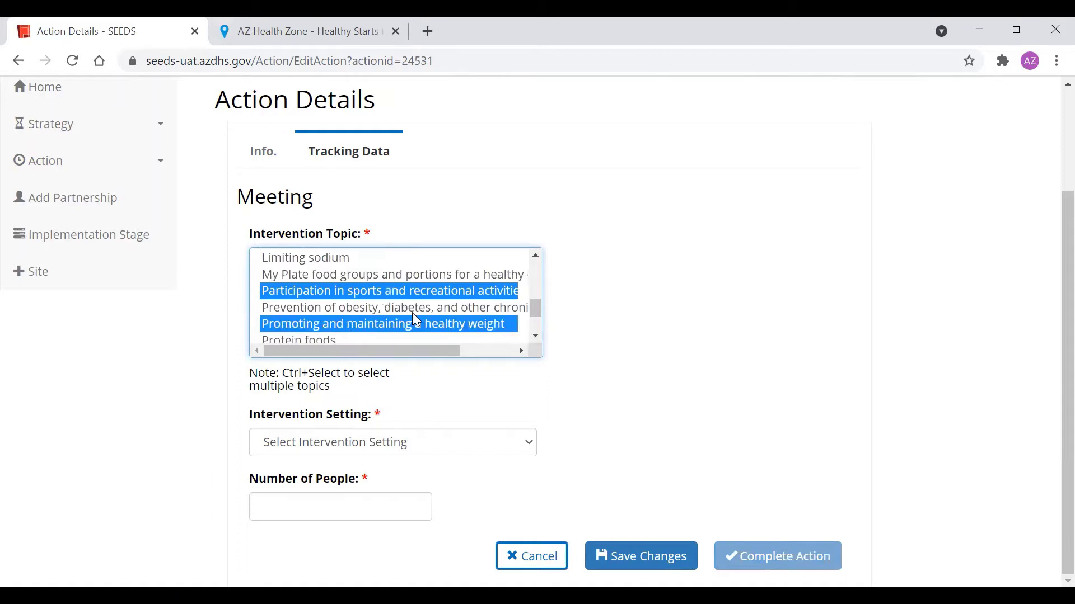
pyautogui.keyDown('ctrl'); pyautogui.click(367, 308); pyautogui.keyUp('ctrl')
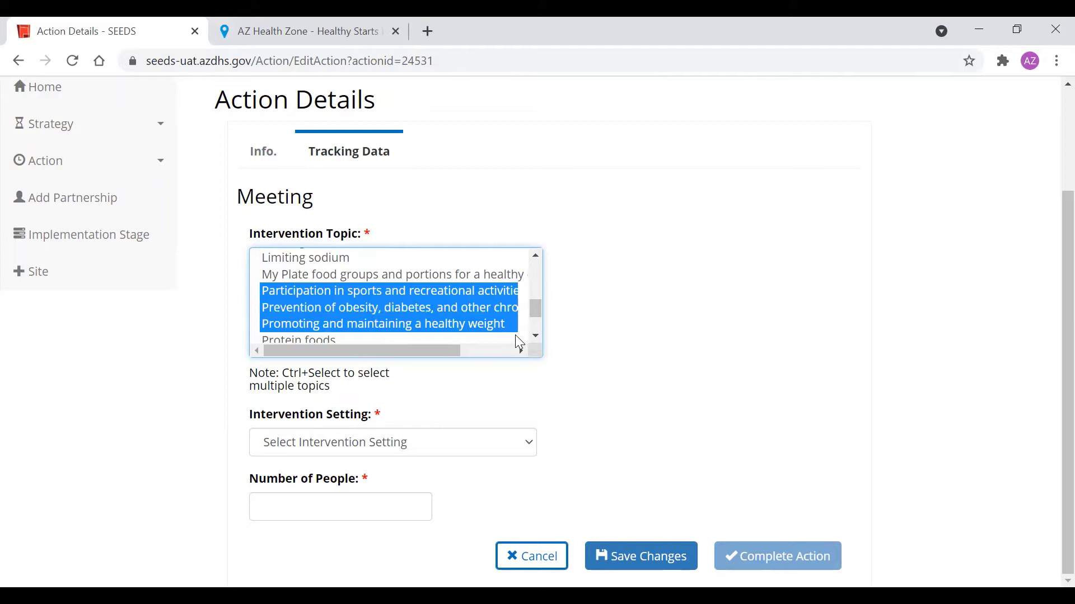
pyautogui.scroll(-2, 539, 343)
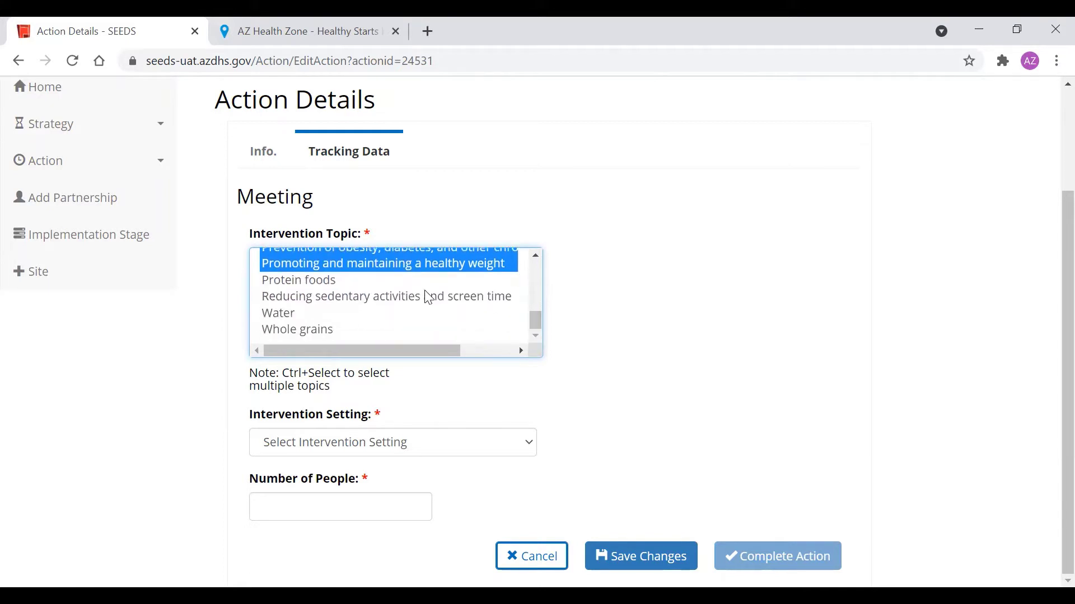
pyautogui.keyDown('ctrl'); pyautogui.click(422, 309); pyautogui.keyUp('ctrl')
# Set the intervention setting to "Schools (K-12, elementary, middle, and high)" and the number of people to 10.
pyautogui.click(435, 442)
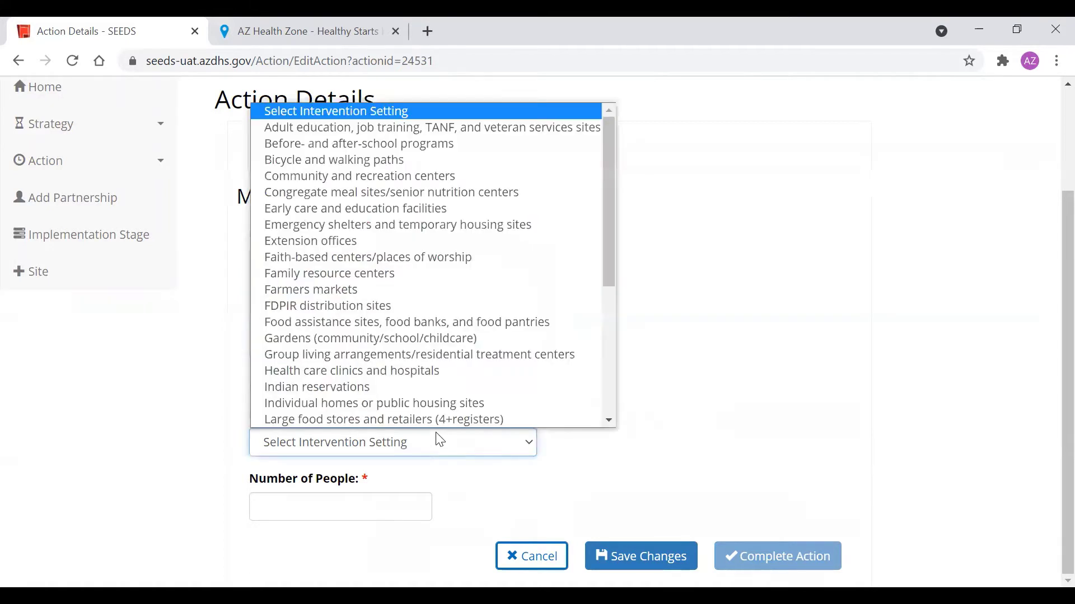
pyautogui.scroll(-2, 442, 404)
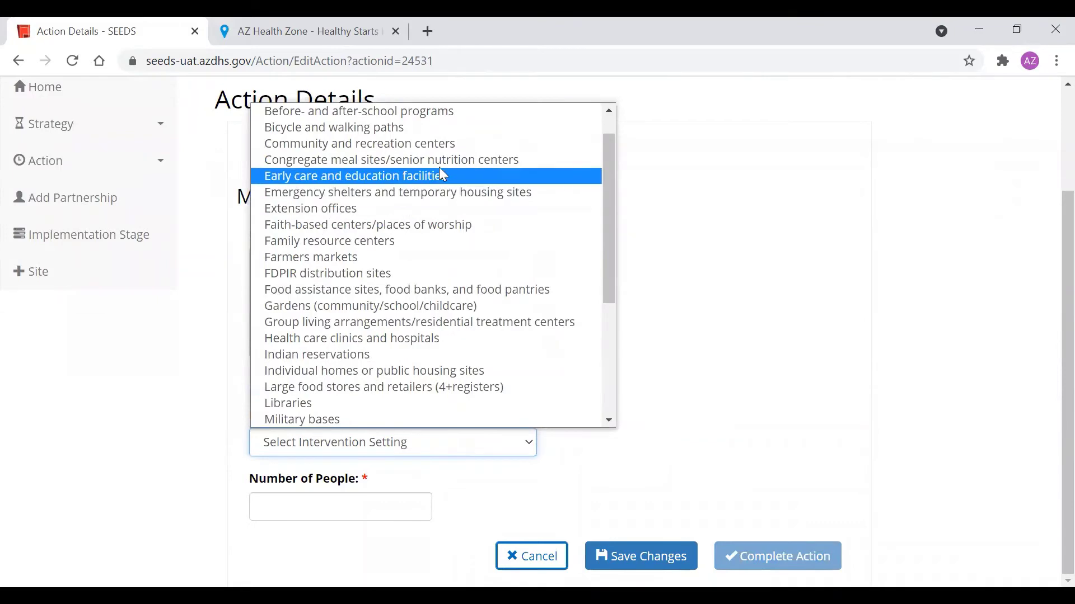
pyautogui.scroll(-5, 439, 177)
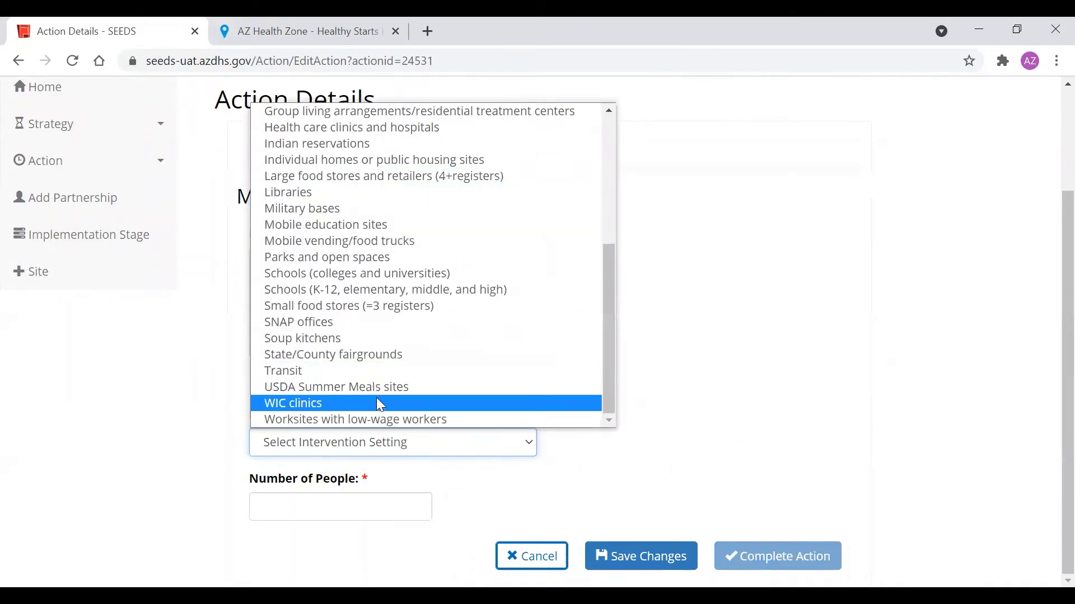
pyautogui.click(382, 291)
pyautogui.click(293, 510)
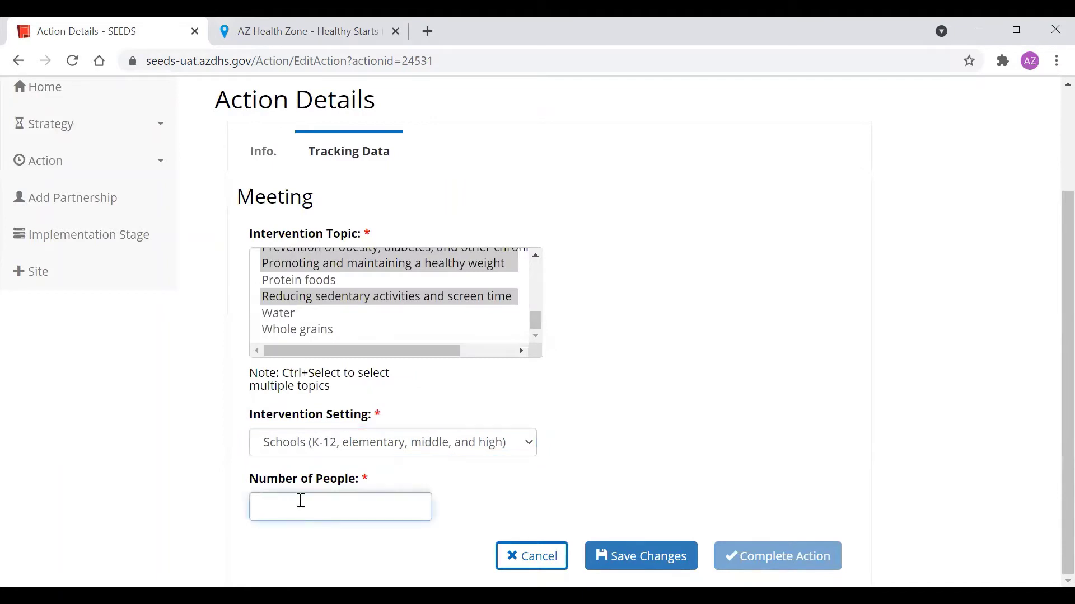
pyautogui.write('10')
# Save the meeting's tracking data and mark the action as complete.
pyautogui.click(616, 423)
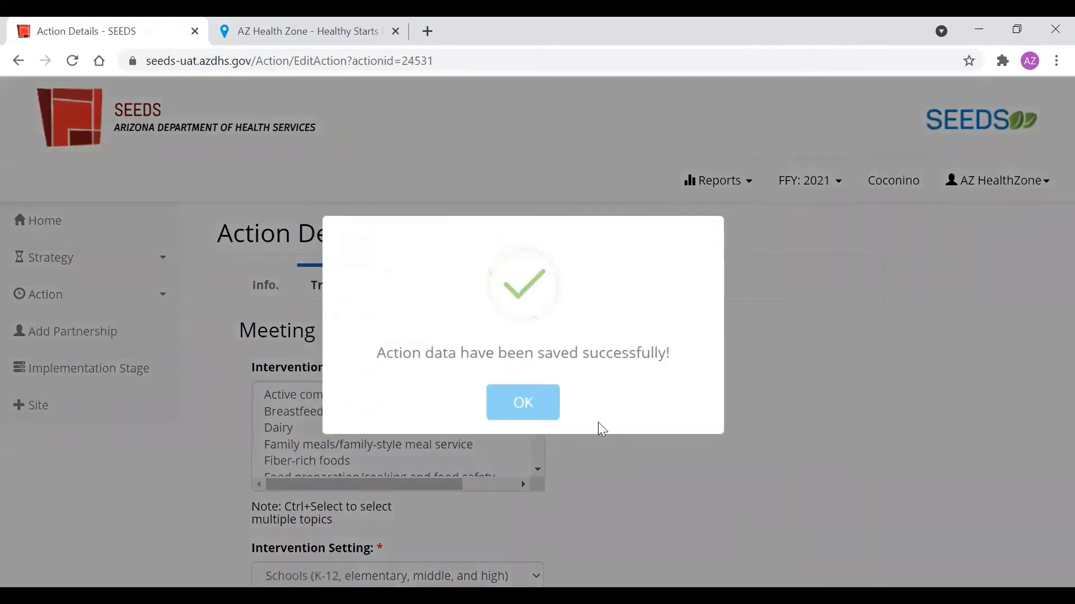
pyautogui.click(538, 407)
pyautogui.scroll(-2, 575, 414)
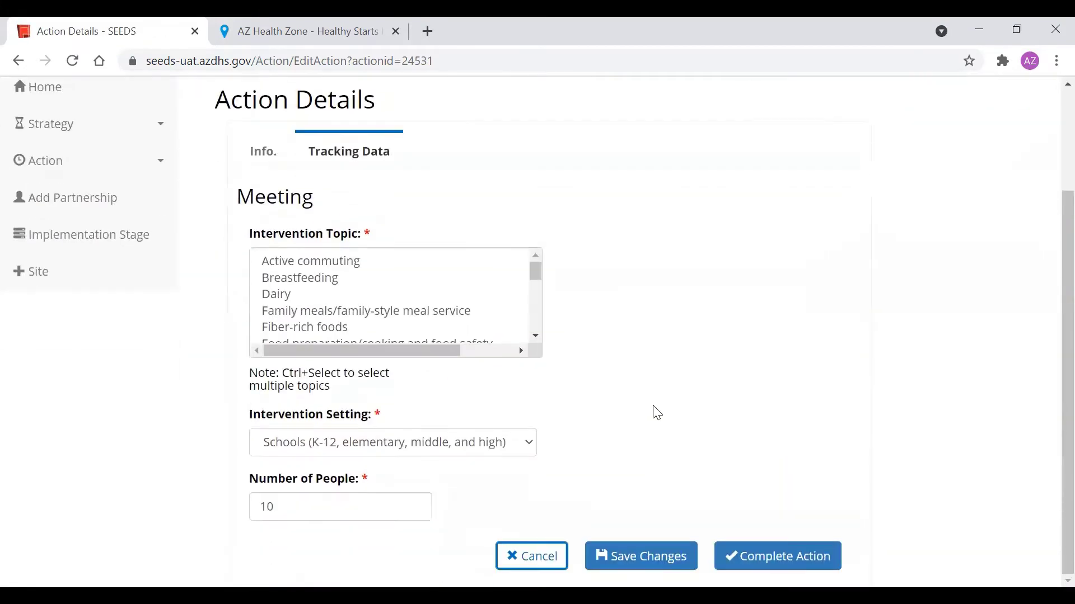
pyautogui.click(778, 557)
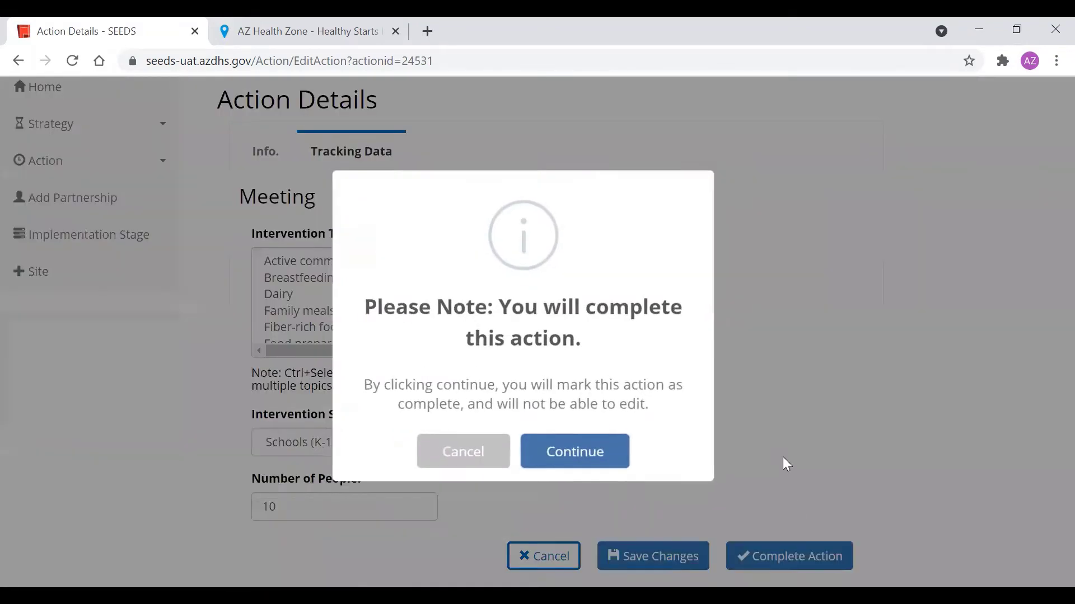
pyautogui.click(620, 467)
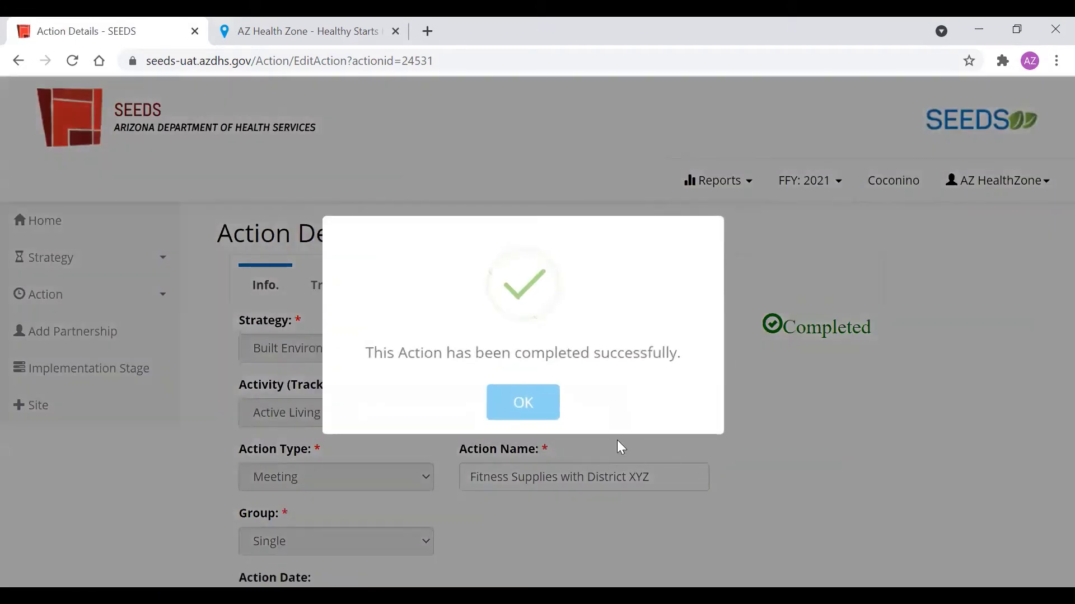
pyautogui.click(523, 404)
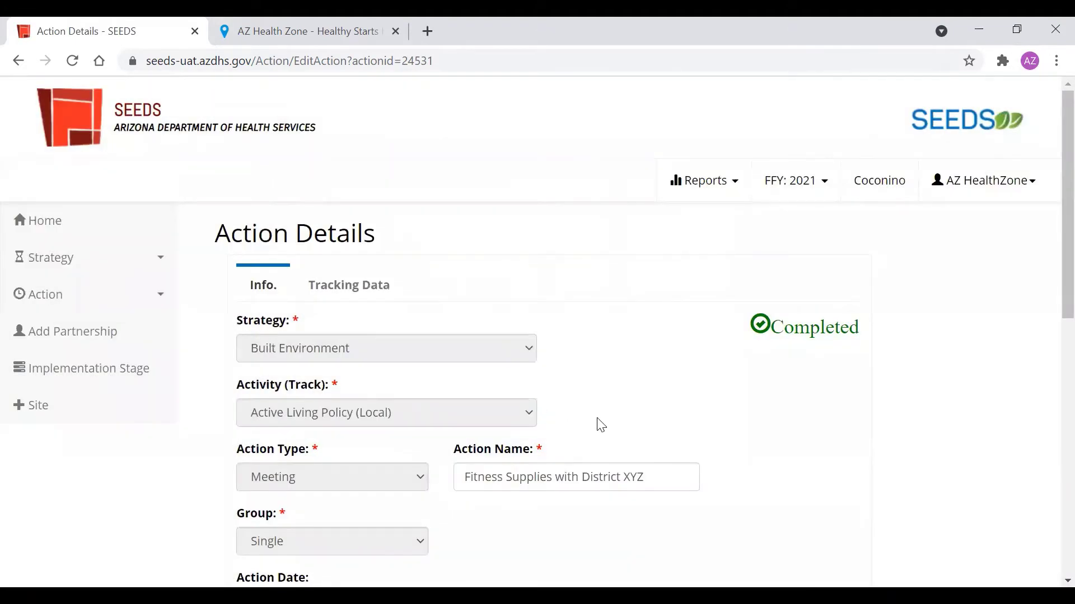
# Return to the home dashboard and review the Action status overview.
pyautogui.click(134, 220)
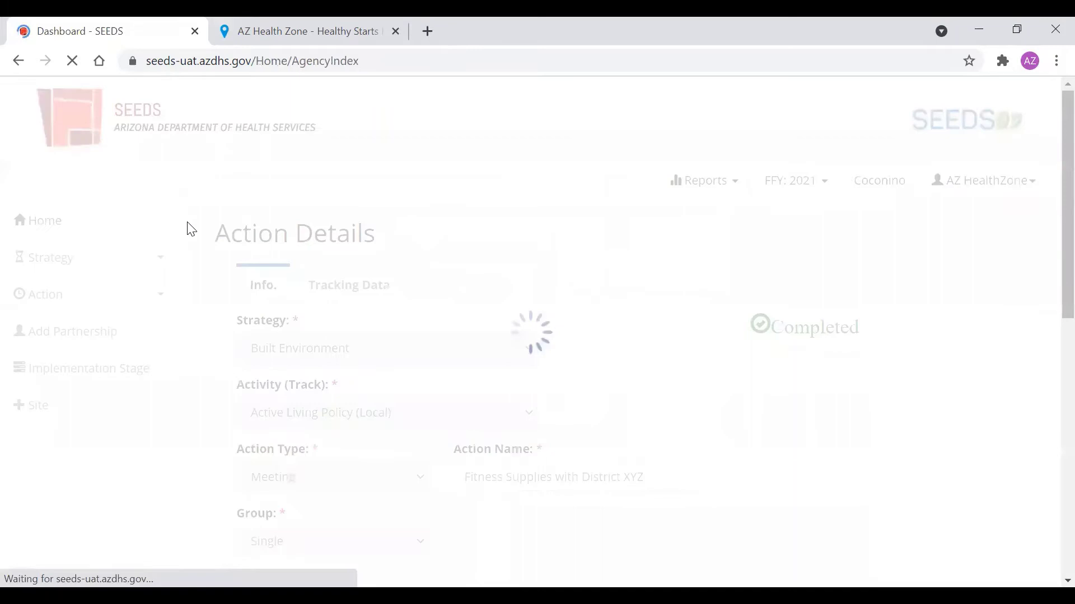
pyautogui.scroll(-5, 912, 305)
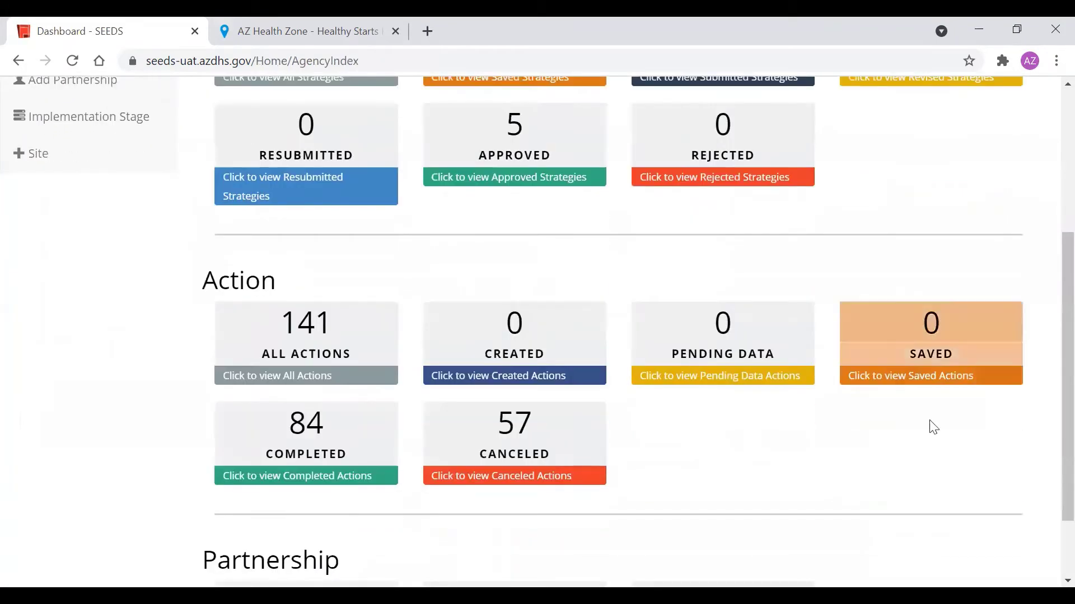
# Search the completed actions for strategy Built Environment, activity Active Living Policy (Local) and action type Meeting.
pyautogui.click(318, 441)
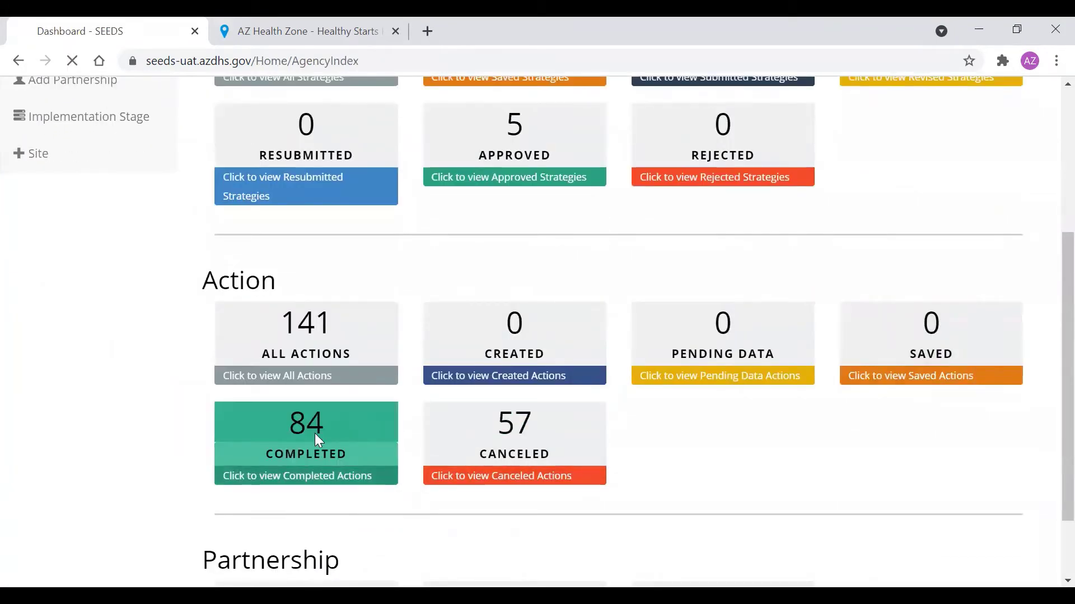
pyautogui.click(348, 320)
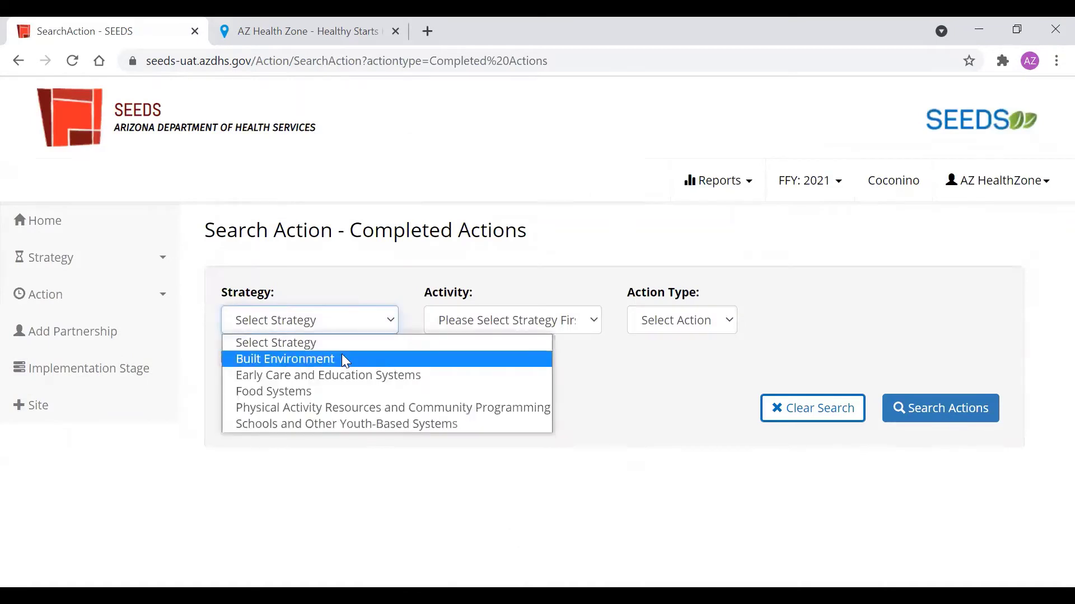
pyautogui.click(344, 361)
pyautogui.click(468, 328)
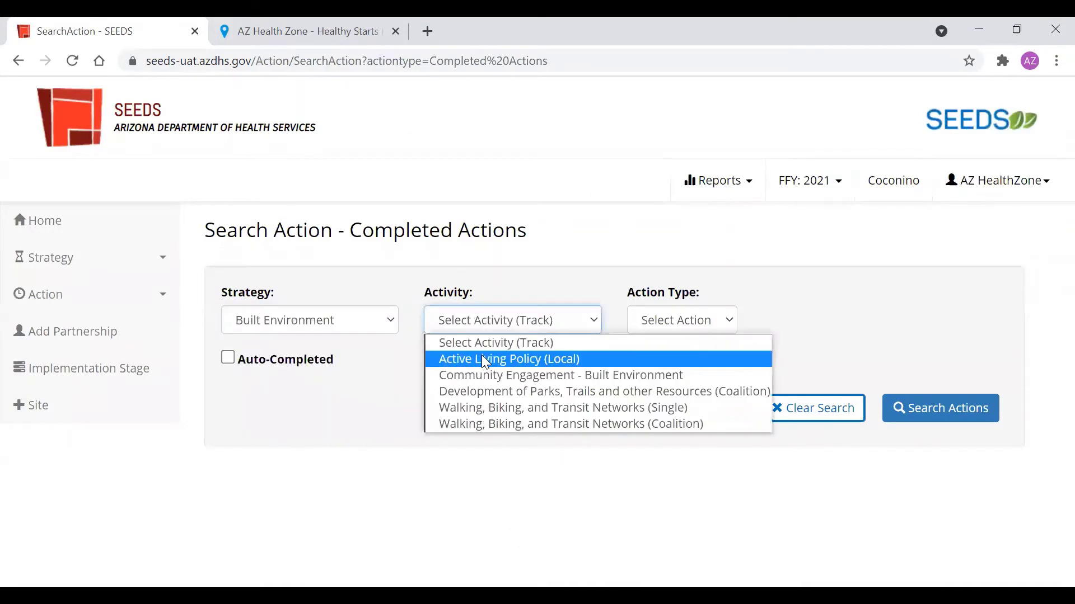
pyautogui.click(481, 358)
pyautogui.click(682, 325)
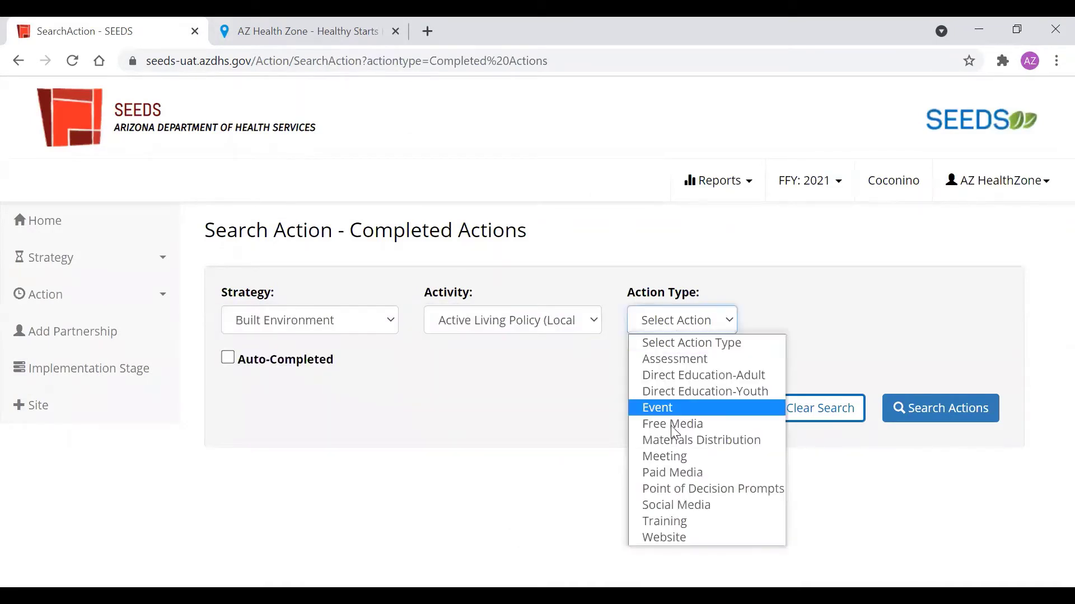
pyautogui.click(665, 458)
pyautogui.scroll(-2, 463, 379)
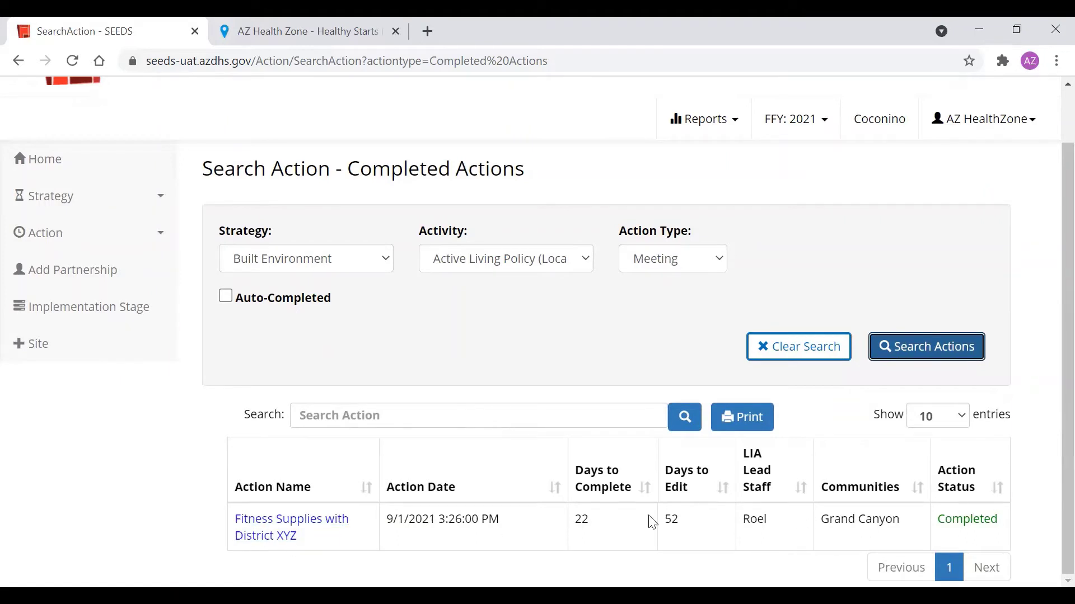
# Open the completed action "Fitness Supplies with District XYZ" and review its general information and selected sites.
pyautogui.click(327, 525)
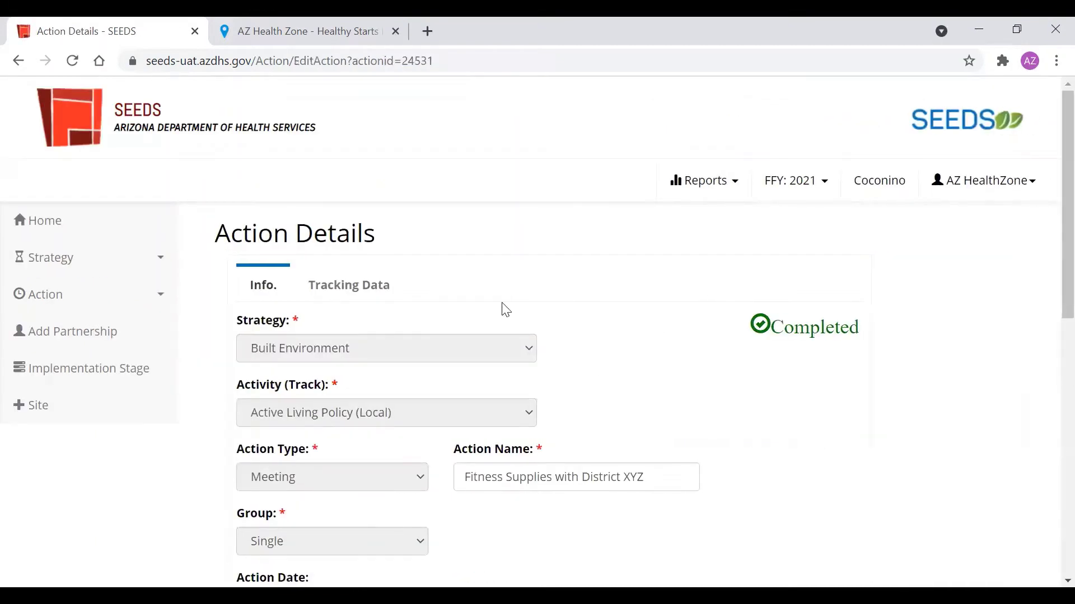
pyautogui.scroll(-1, 492, 301)
pyautogui.scroll(-4, 496, 300)
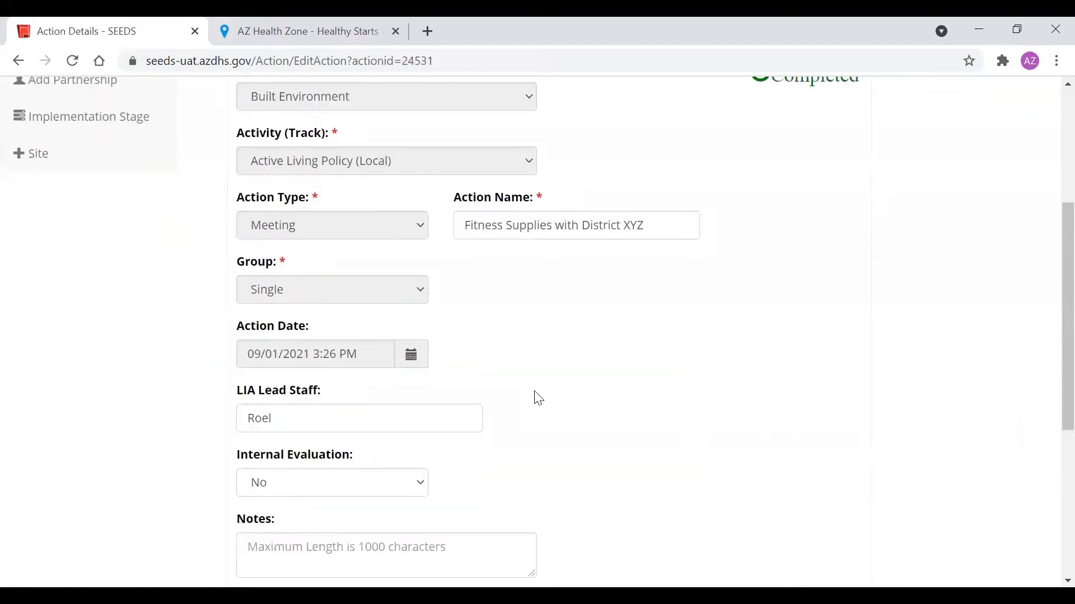
pyautogui.scroll(-5, 538, 399)
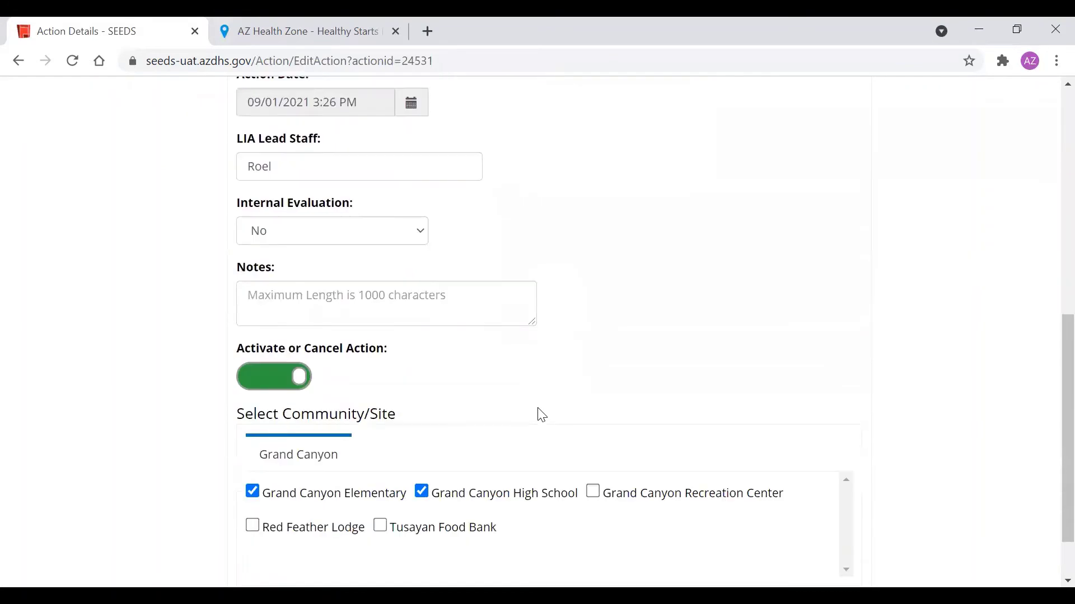
pyautogui.scroll(1, 538, 414)
pyautogui.scroll(-3, 538, 414)
pyautogui.scroll(1, 569, 487)
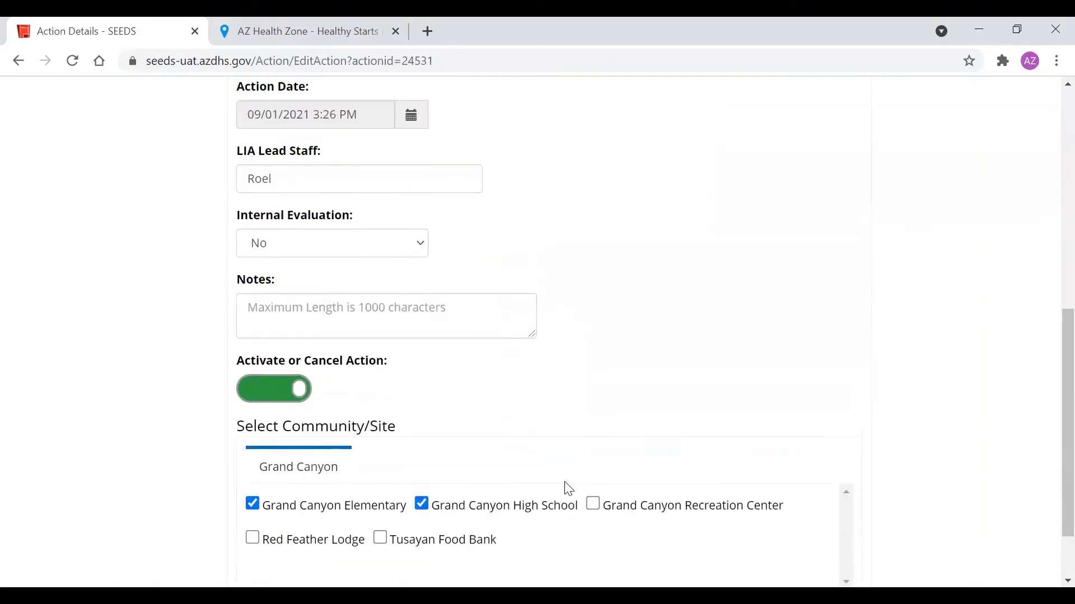
pyautogui.scroll(9, 569, 488)
# Review the completed meeting's tracking data and recheck its general information for fields that can still be edited.
pyautogui.click(394, 291)
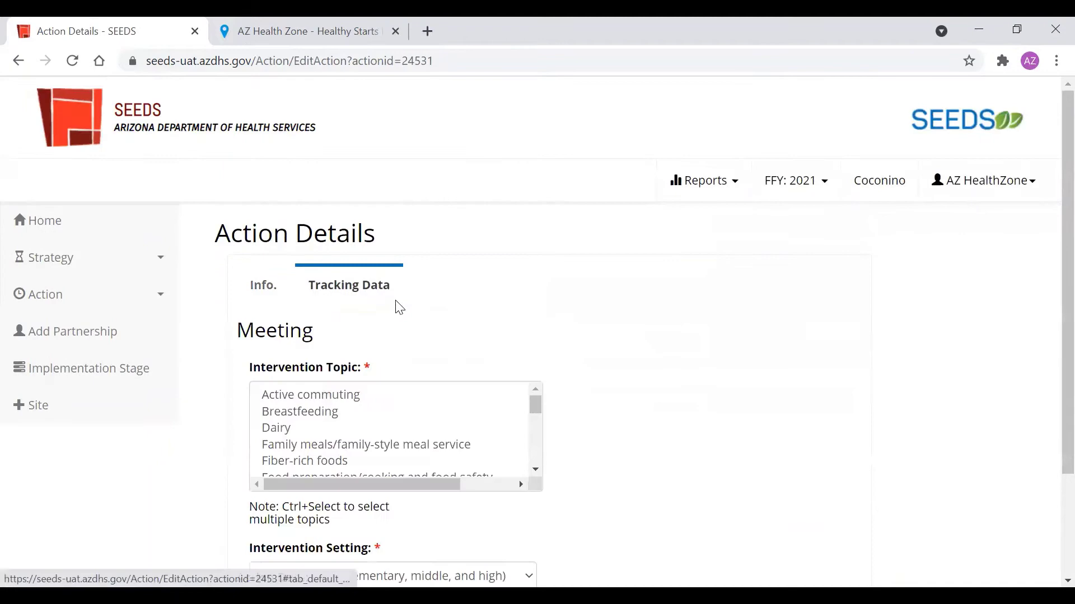
pyautogui.scroll(-2, 399, 309)
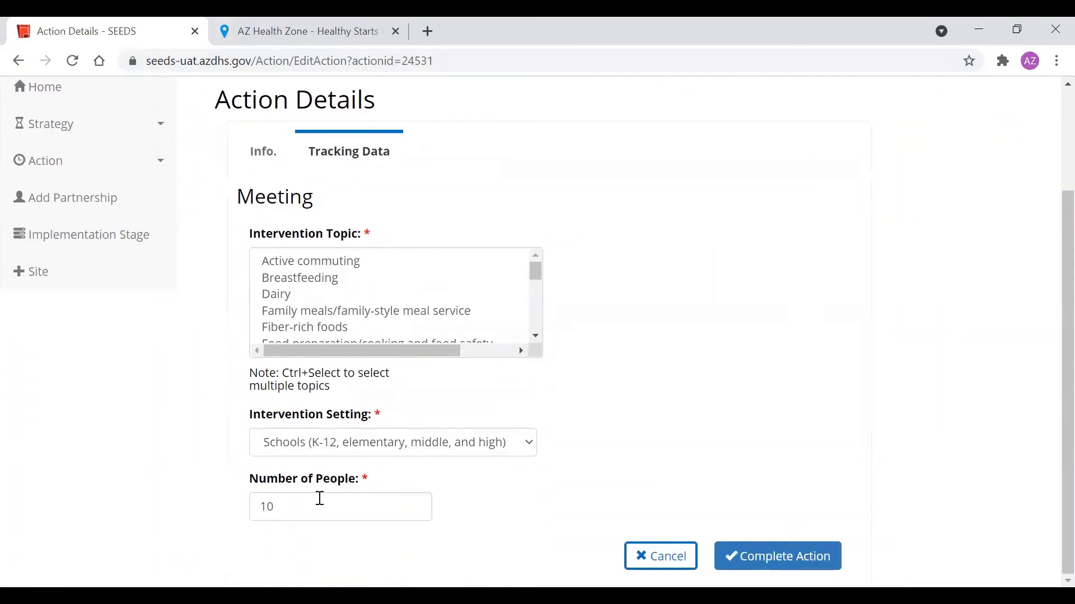
pyautogui.click(266, 160)
pyautogui.scroll(-3, 341, 278)
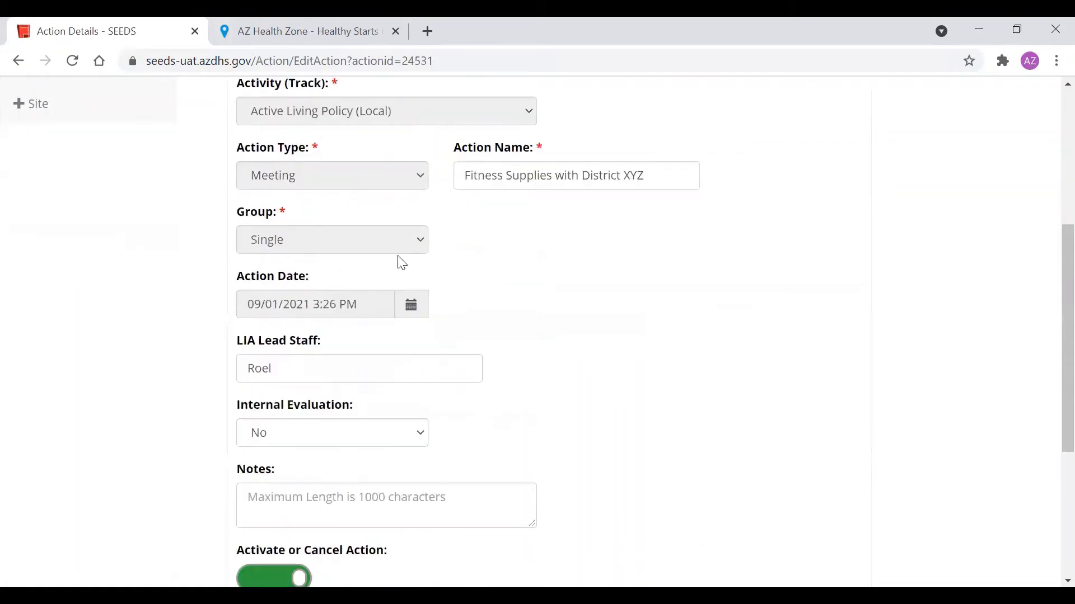
pyautogui.scroll(-5, 371, 381)
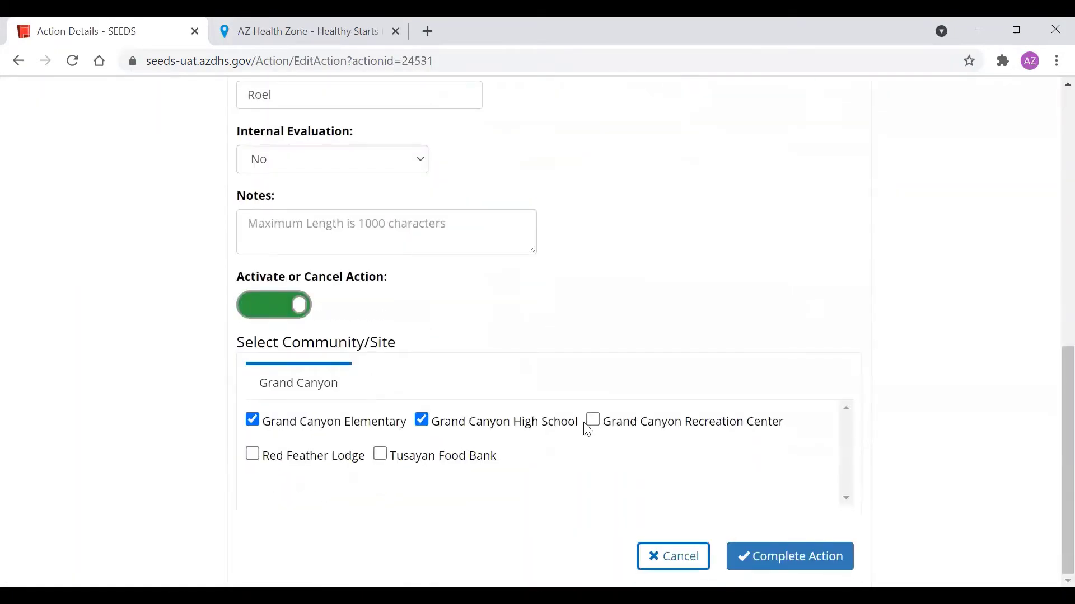
pyautogui.scroll(6, 445, 500)
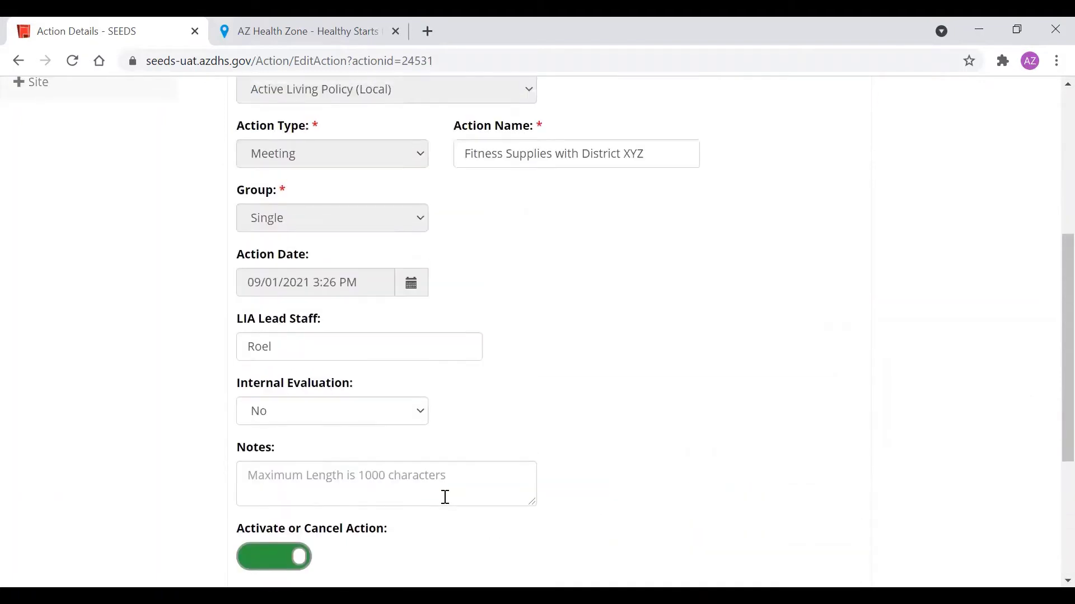
pyautogui.scroll(2, 323, 365)
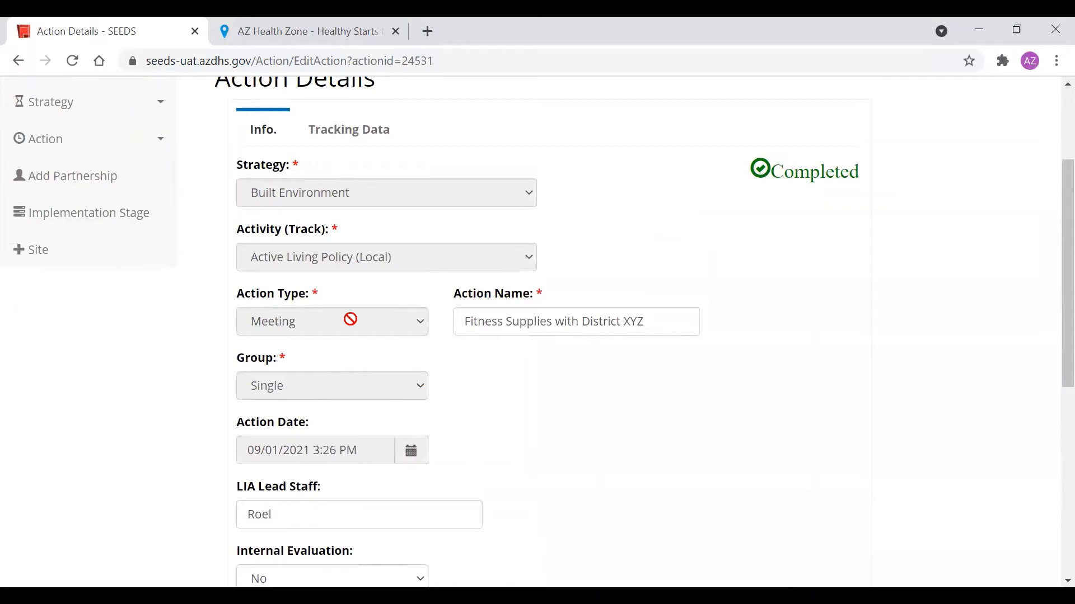
pyautogui.scroll(3, 322, 262)
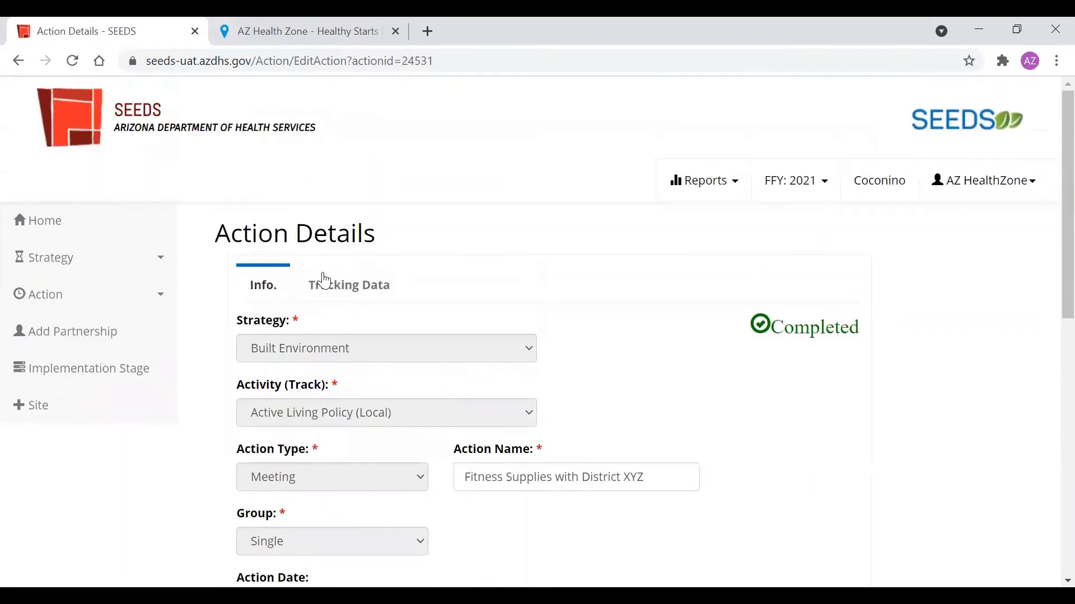
# Return to the home dashboard and review the strategy and action status tiles.
pyautogui.click(68, 227)
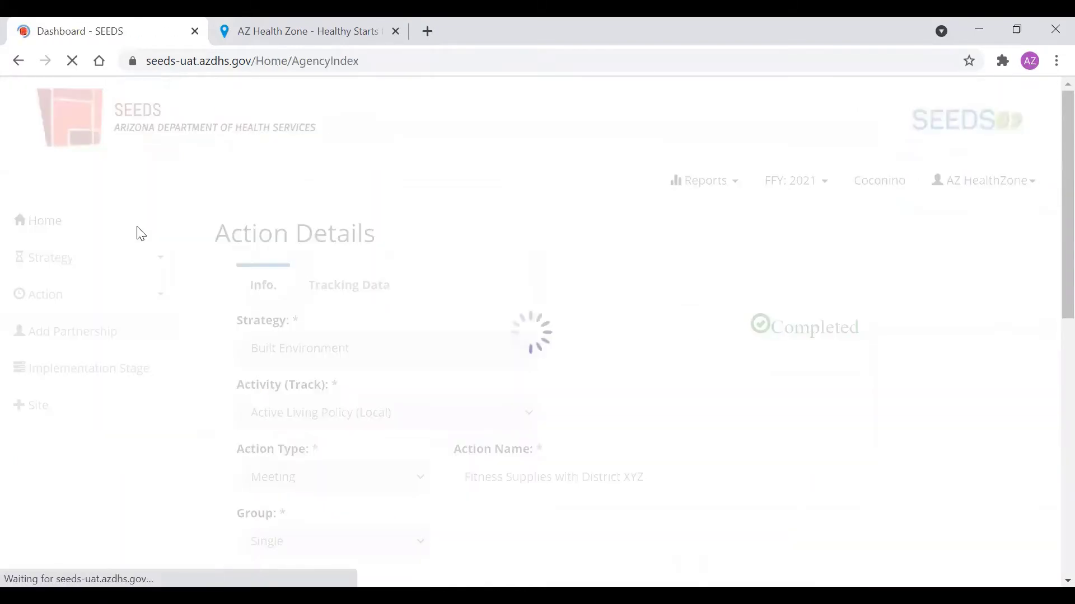
pyautogui.scroll(-3, 479, 247)
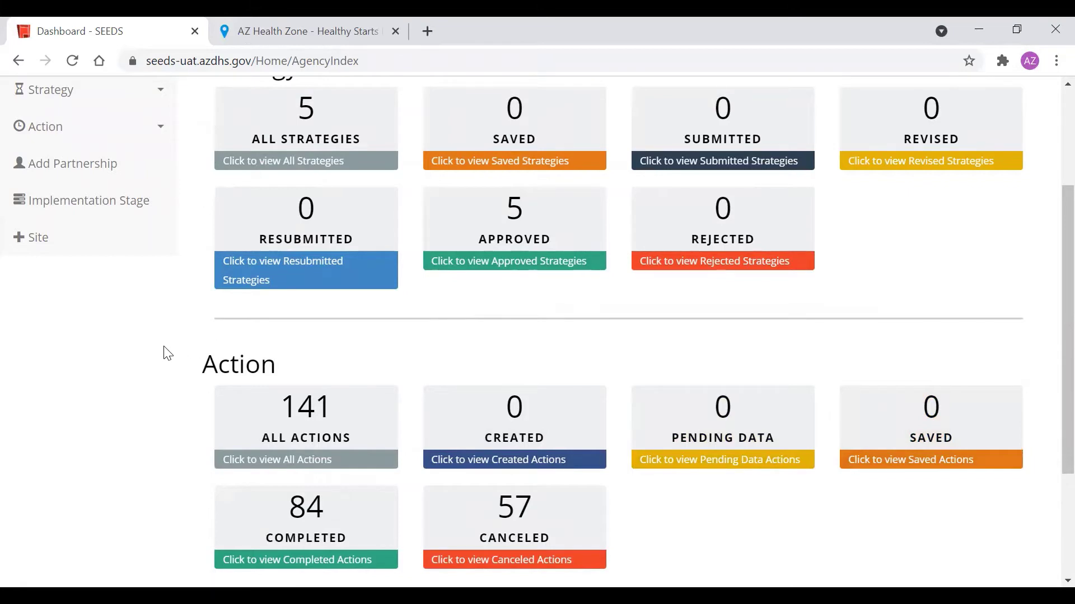
pyautogui.scroll(2, 165, 353)
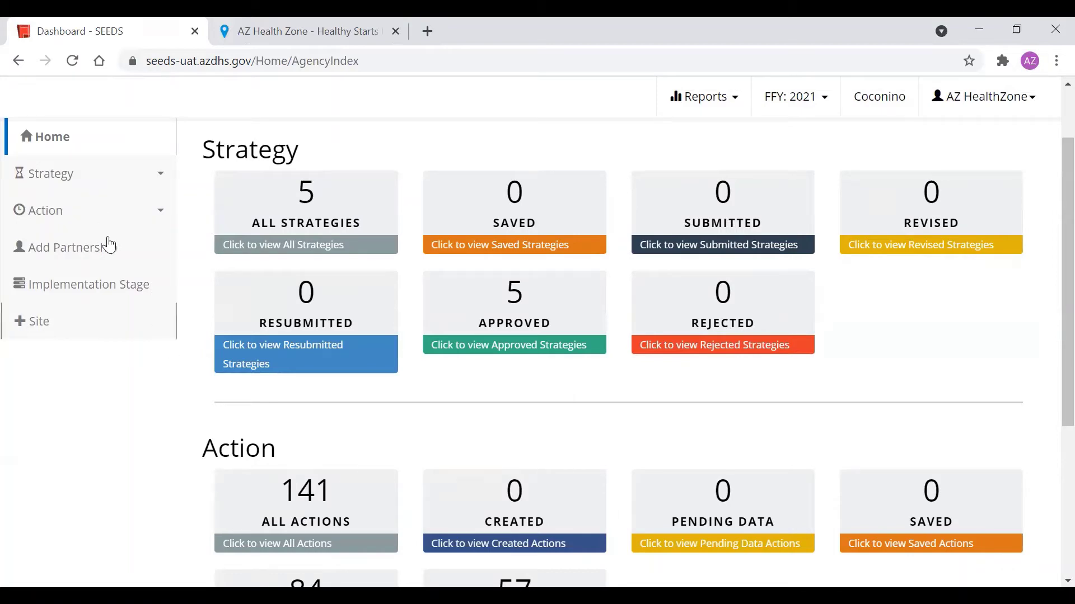
# Start a new action with strategy Early Care and Education Systems and activity Learning Collaborative (Nemours/Empower Plus 2.0).
pyautogui.click(38, 211)
pyautogui.scroll(-2, 179, 302)
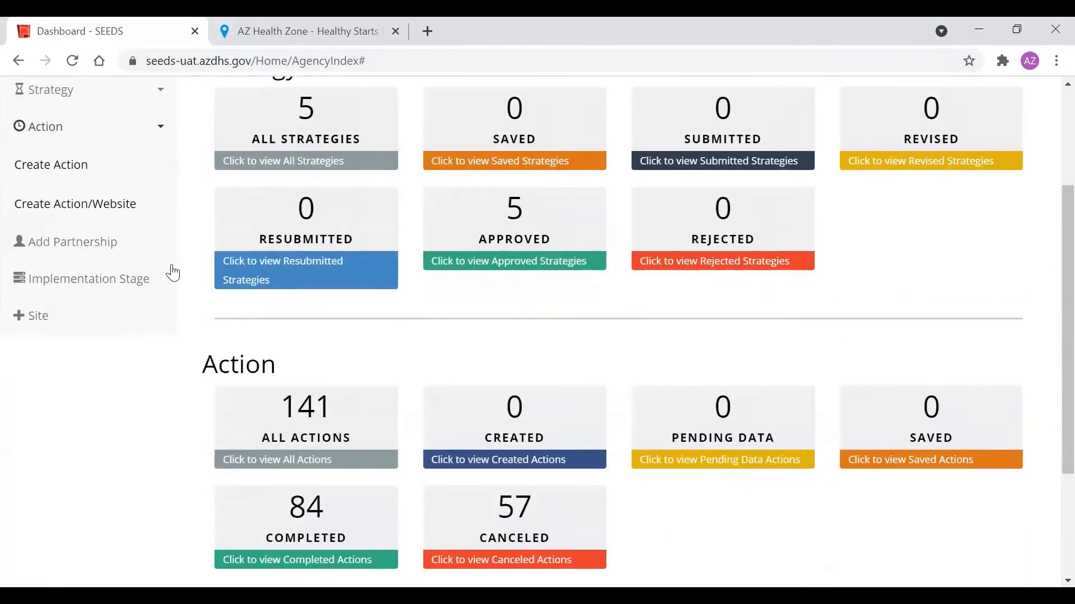
pyautogui.click(135, 175)
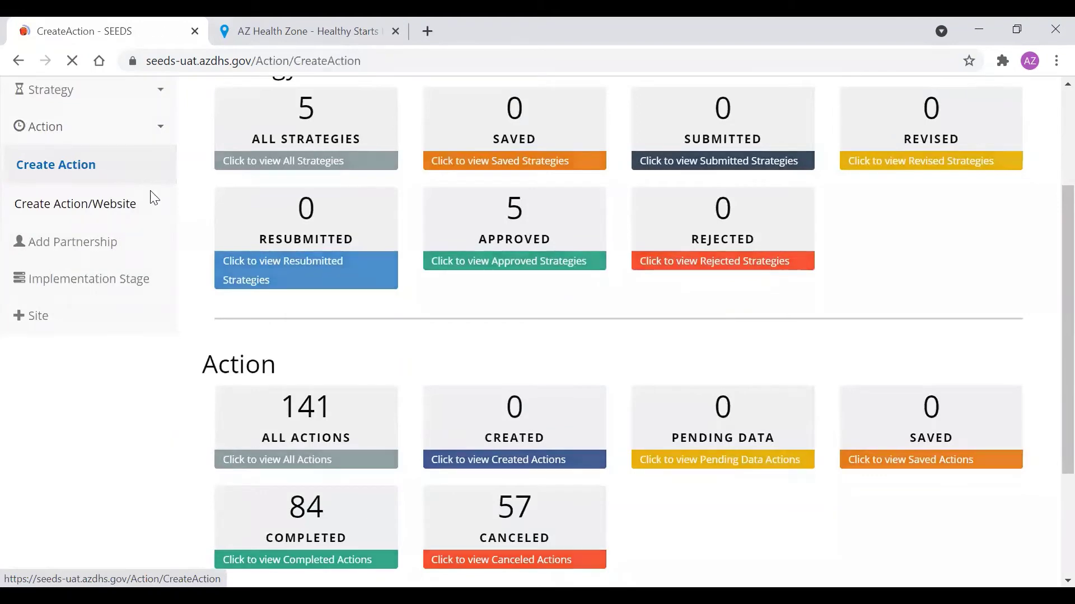
pyautogui.scroll(-1, 224, 219)
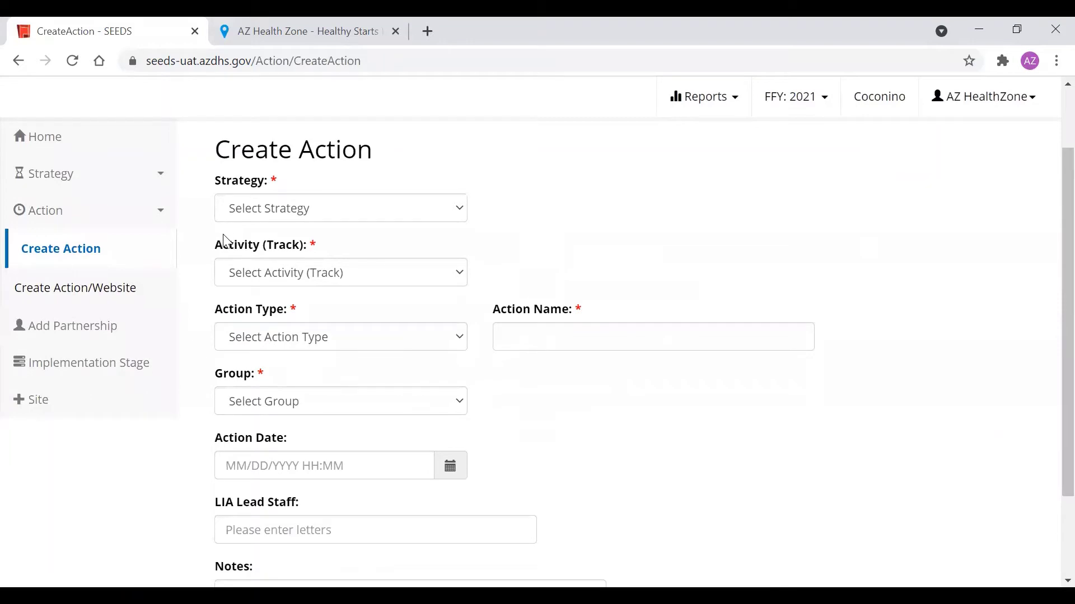
pyautogui.click(273, 212)
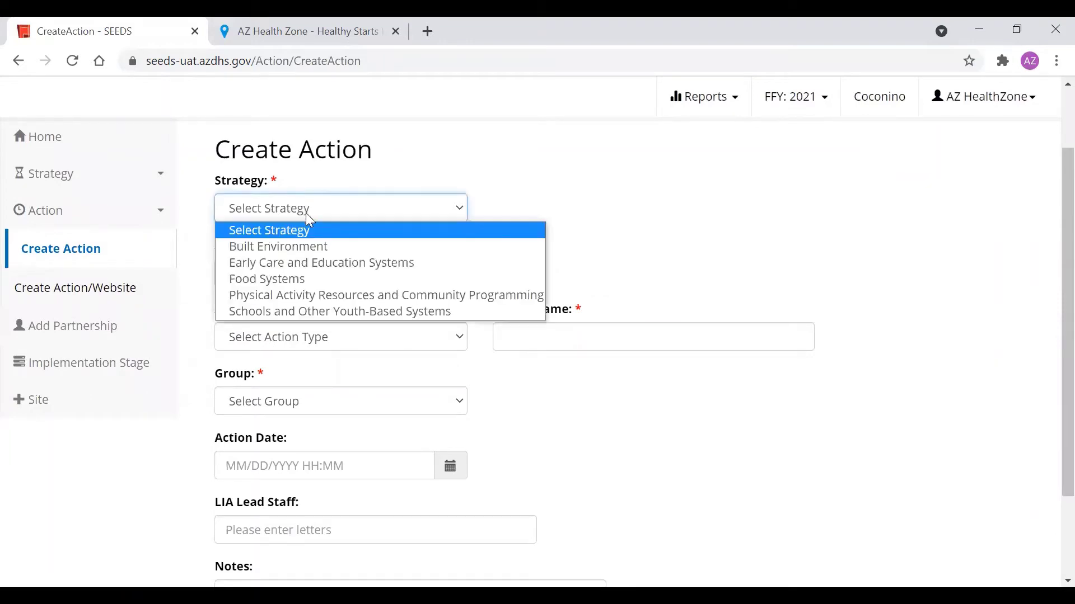
pyautogui.click(375, 263)
pyautogui.click(364, 261)
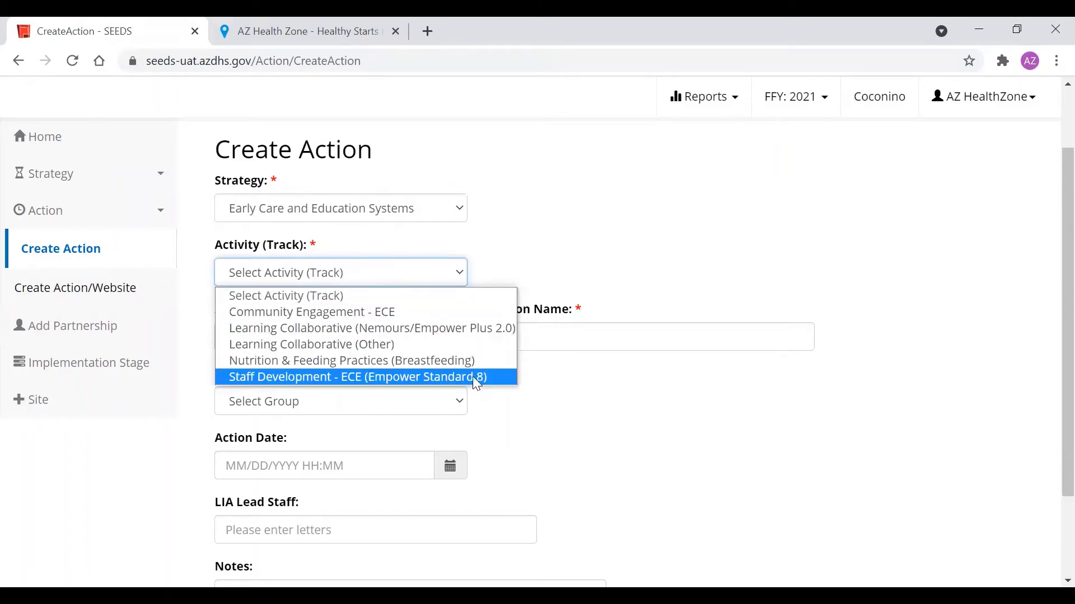
pyautogui.click(485, 335)
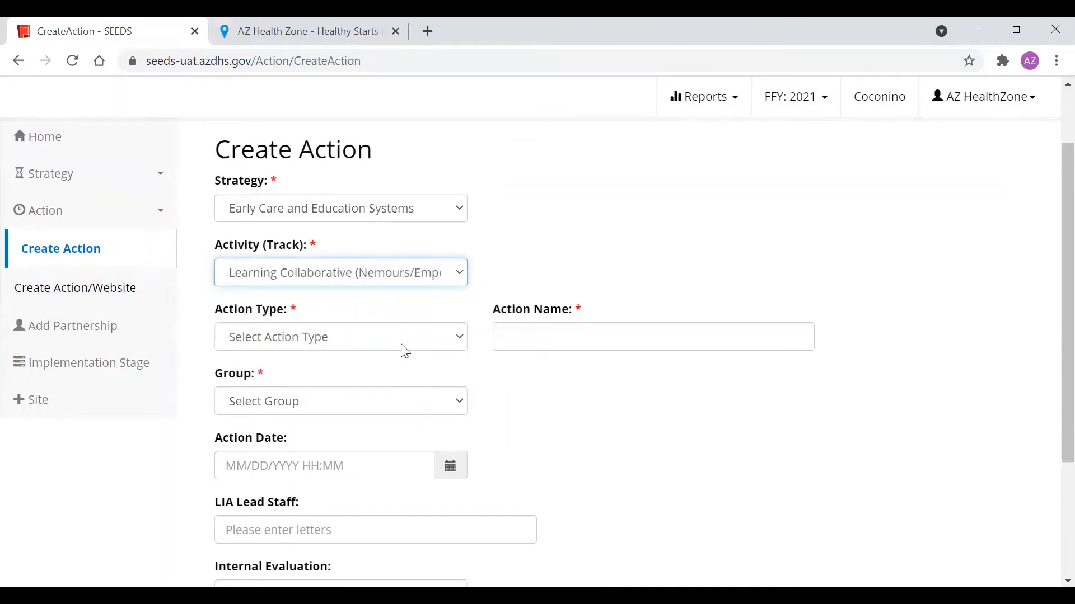
# Set the action type to Training, name it "Drinking more water and less soda", and set the group to Single.
pyautogui.click(394, 340)
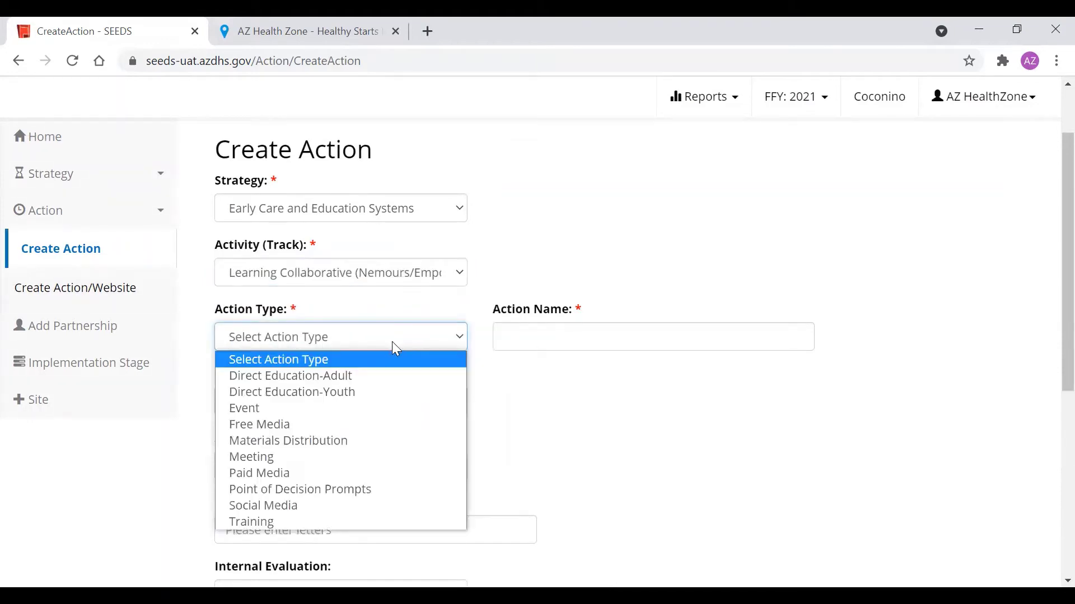
pyautogui.click(389, 523)
pyautogui.click(588, 328)
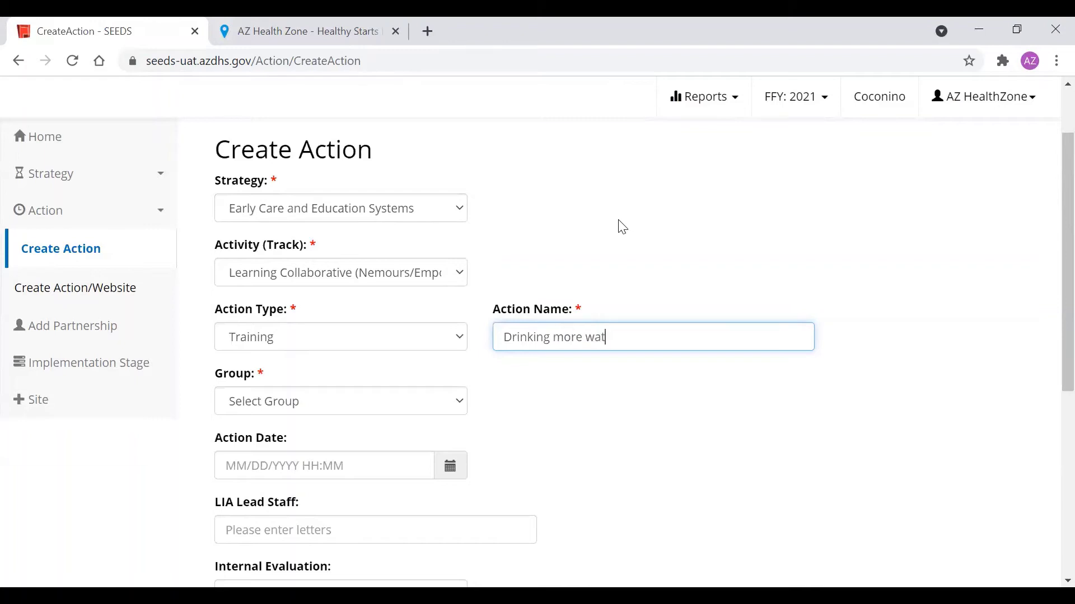
pyautogui.write('and less soud')
pyautogui.click(345, 413)
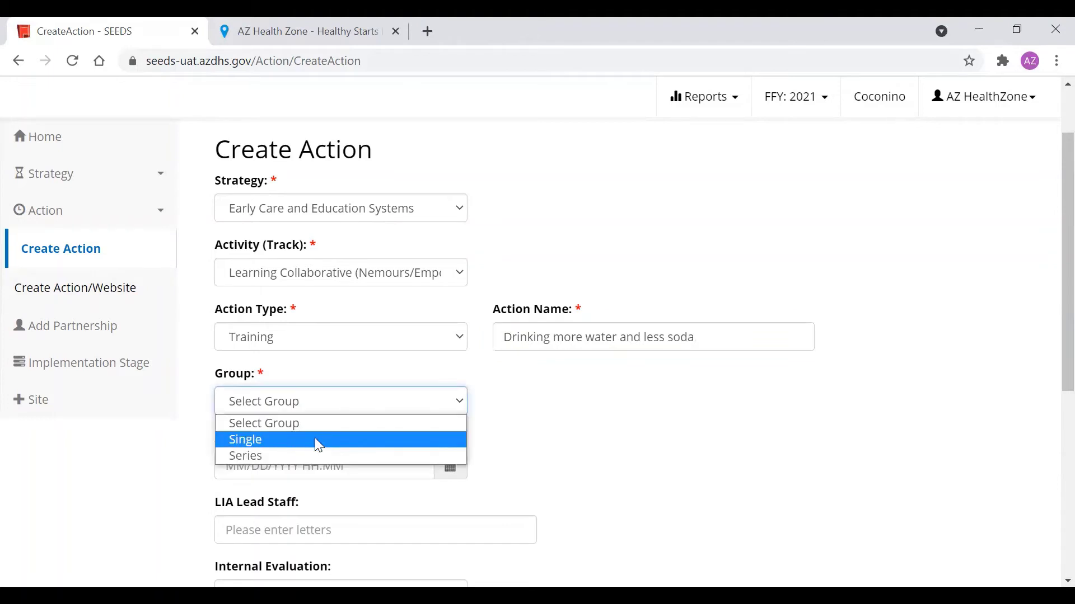
pyautogui.click(319, 445)
# Set the training's action date to 09/16/2021.
pyautogui.scroll(-1, 377, 384)
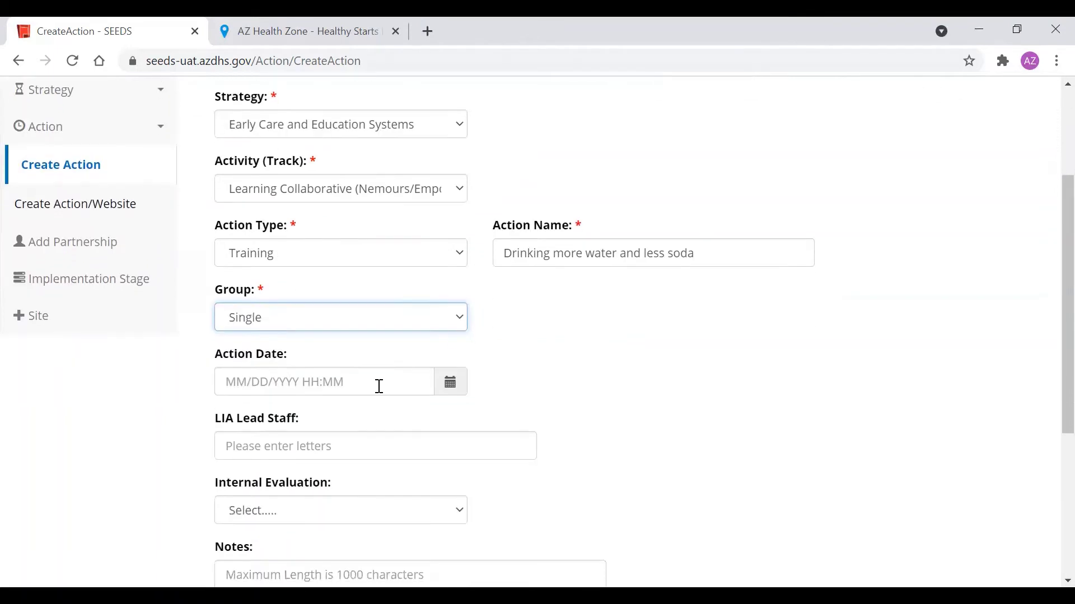
pyautogui.click(368, 389)
pyautogui.scroll(-1, 371, 381)
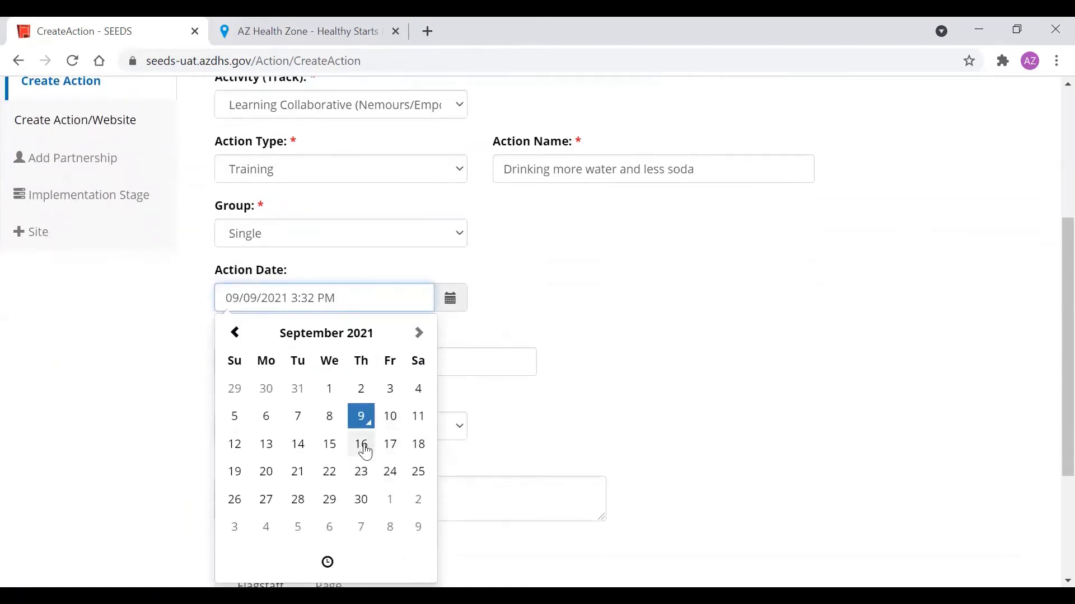
pyautogui.click(361, 444)
pyautogui.click(528, 331)
# Enter the LIA lead staff member's name and set Internal Evaluation to No.
pyautogui.click(415, 374)
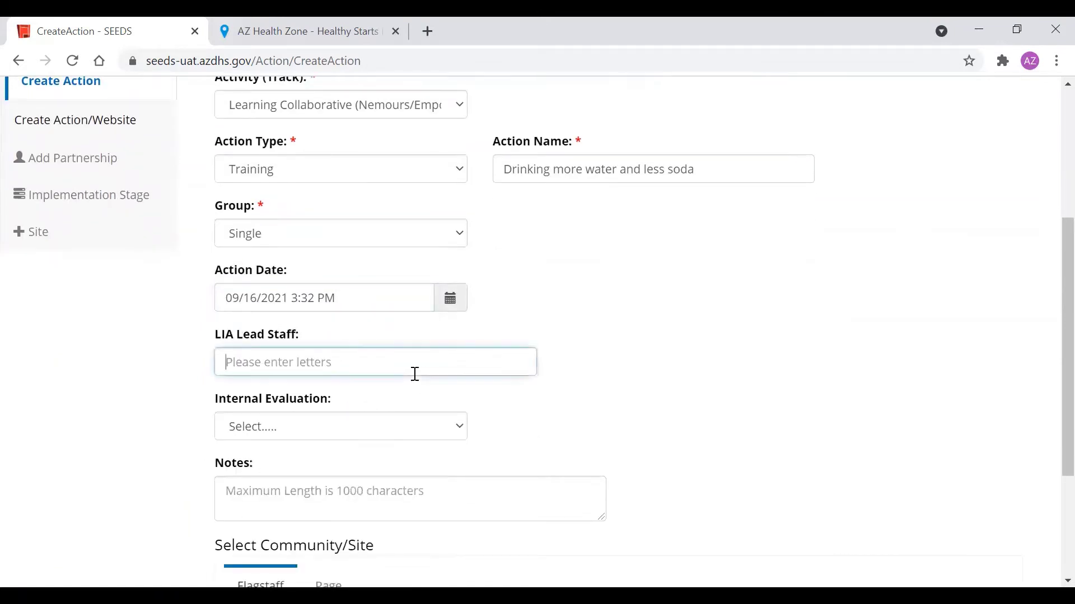
pyautogui.write('Roel')
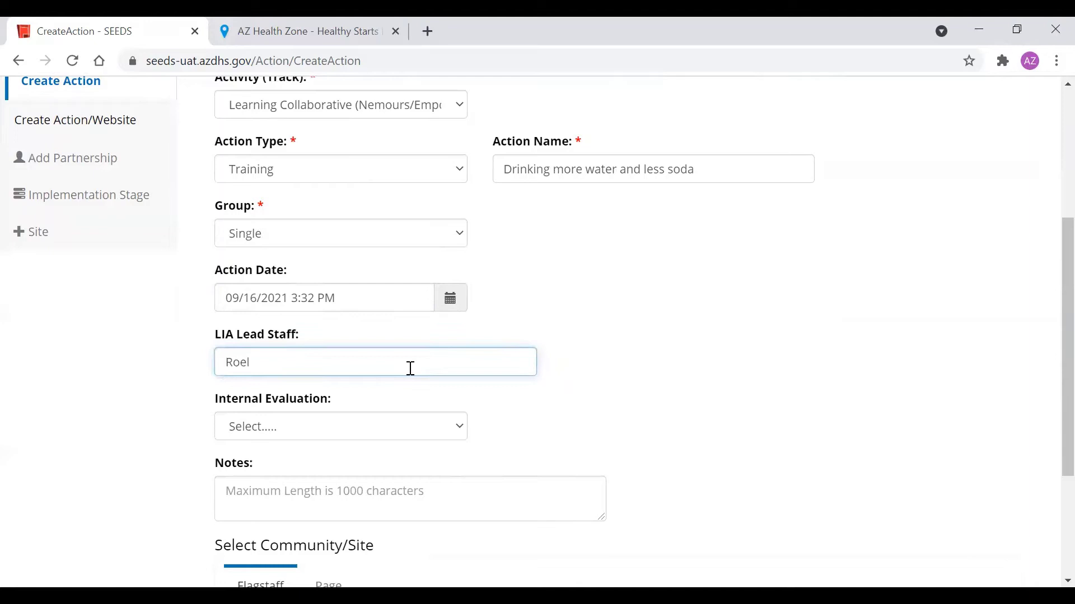
pyautogui.click(403, 434)
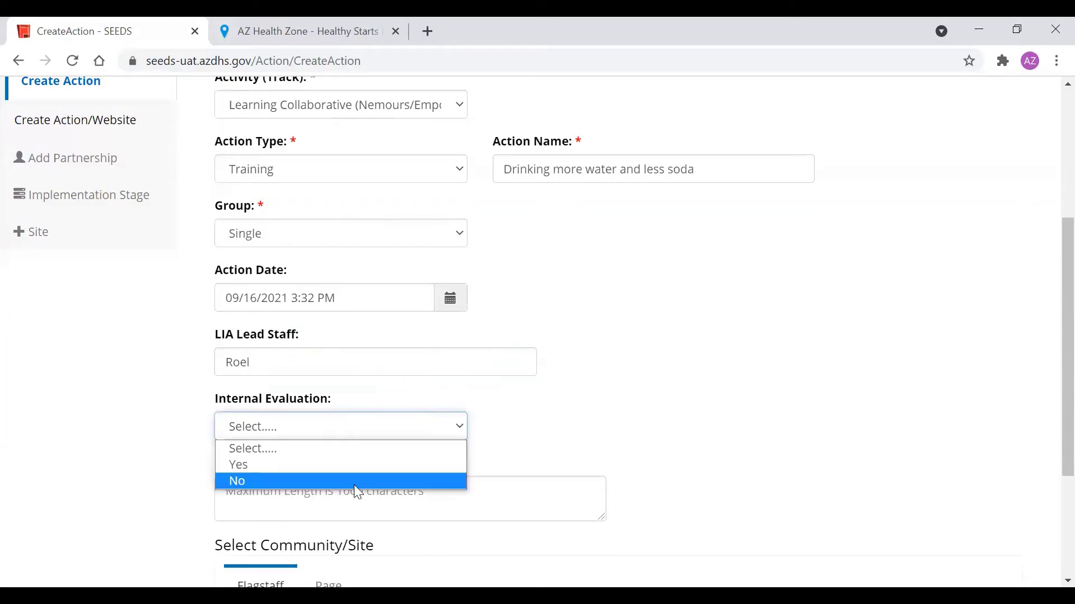
pyautogui.click(351, 483)
# Set Internal Evaluation to No and enter the note "Training ECE Staff about how to teach kids to drink more water to support nemours.".
pyautogui.click(351, 485)
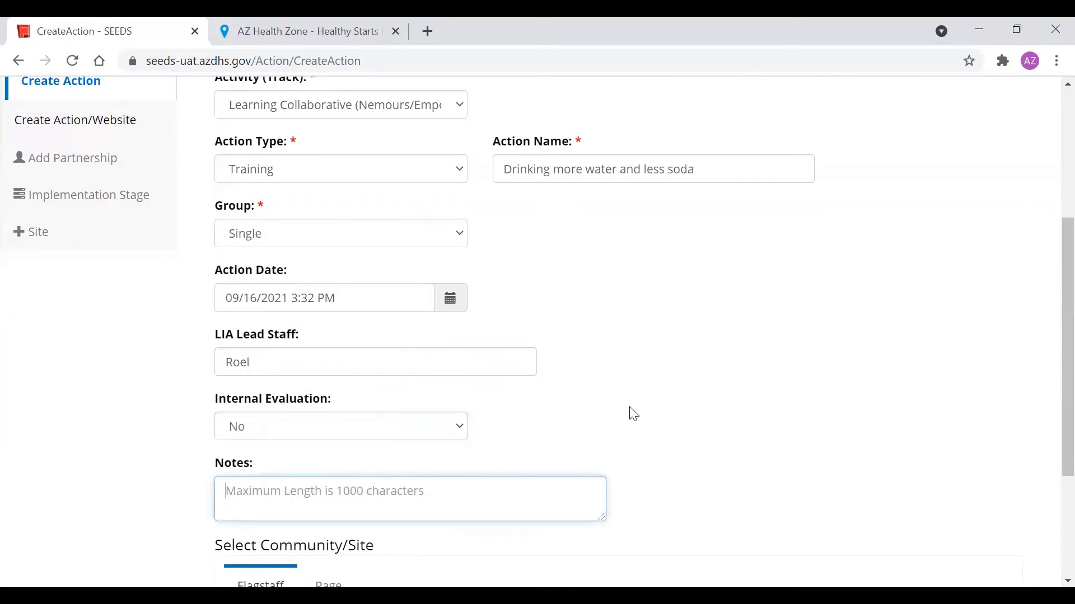
pyautogui.write('Trai')
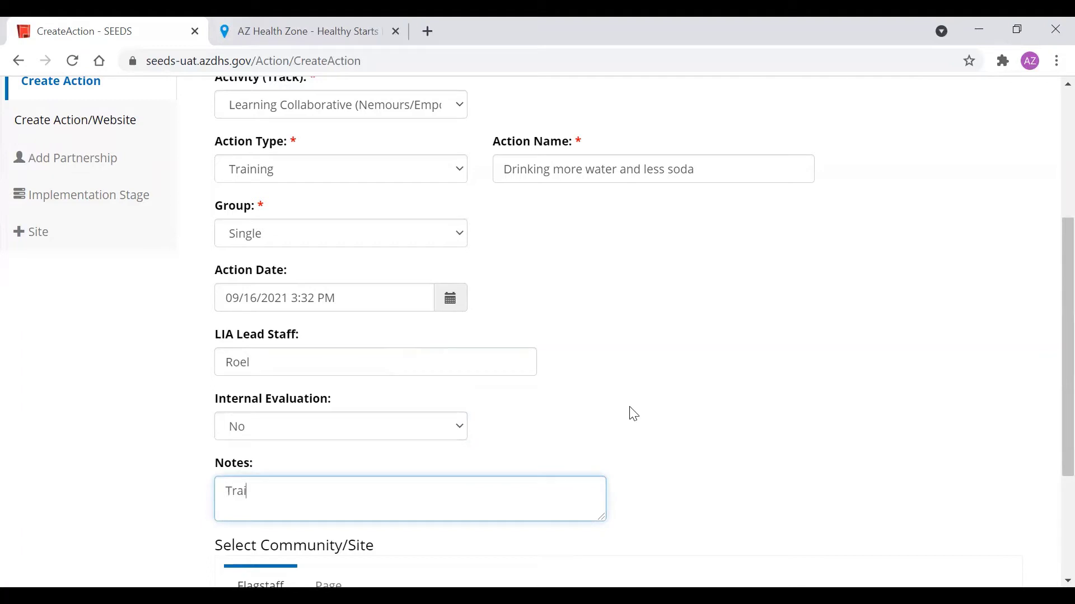
pyautogui.write('ning ECE Staff abou')
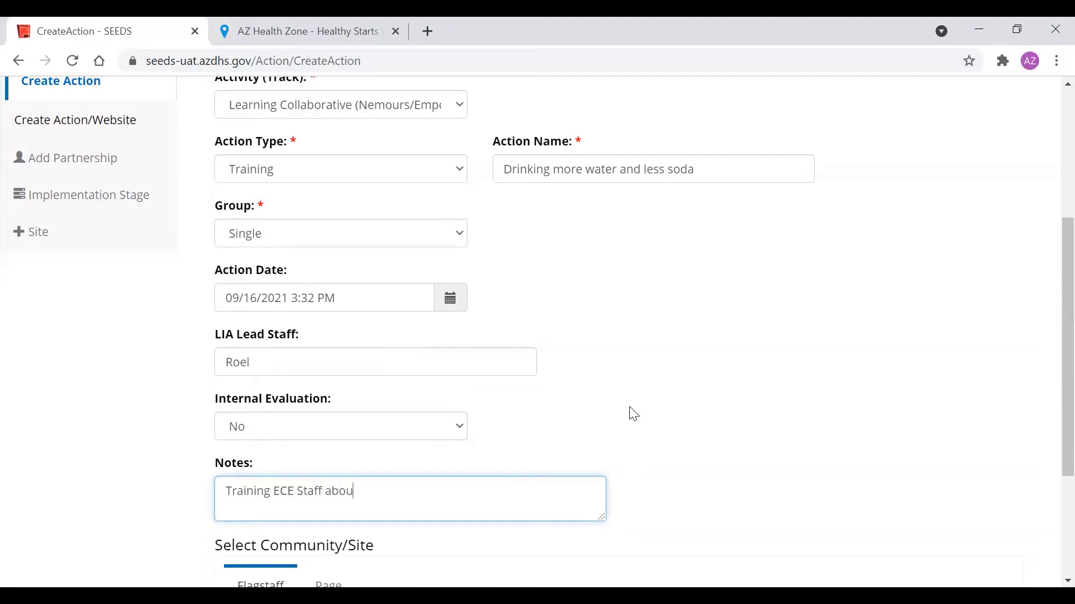
pyautogui.write('t how to teach kids to drink more')
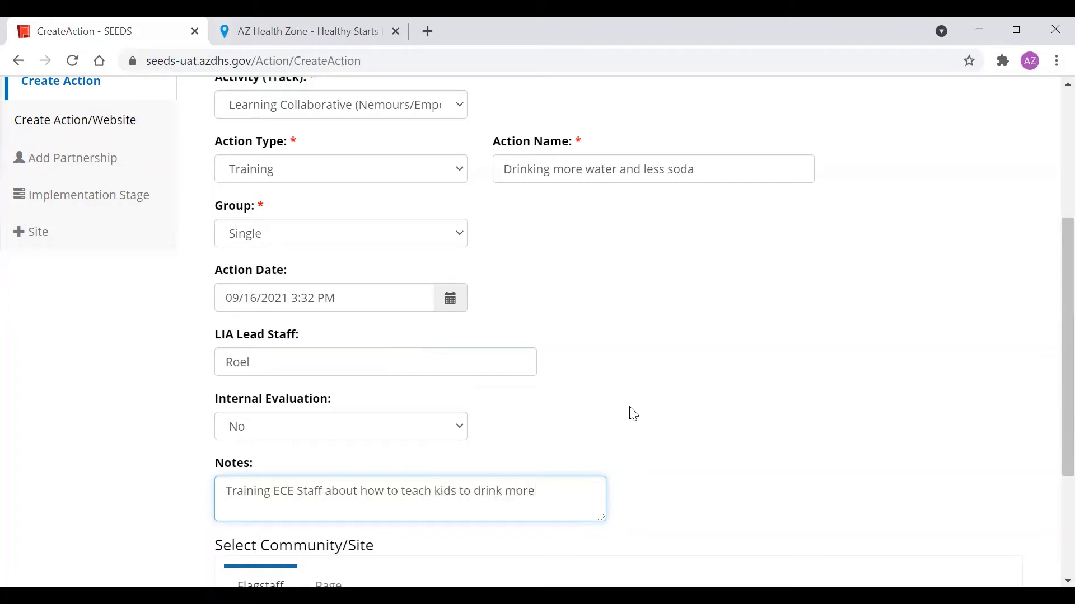
pyautogui.write('water to support nemo')
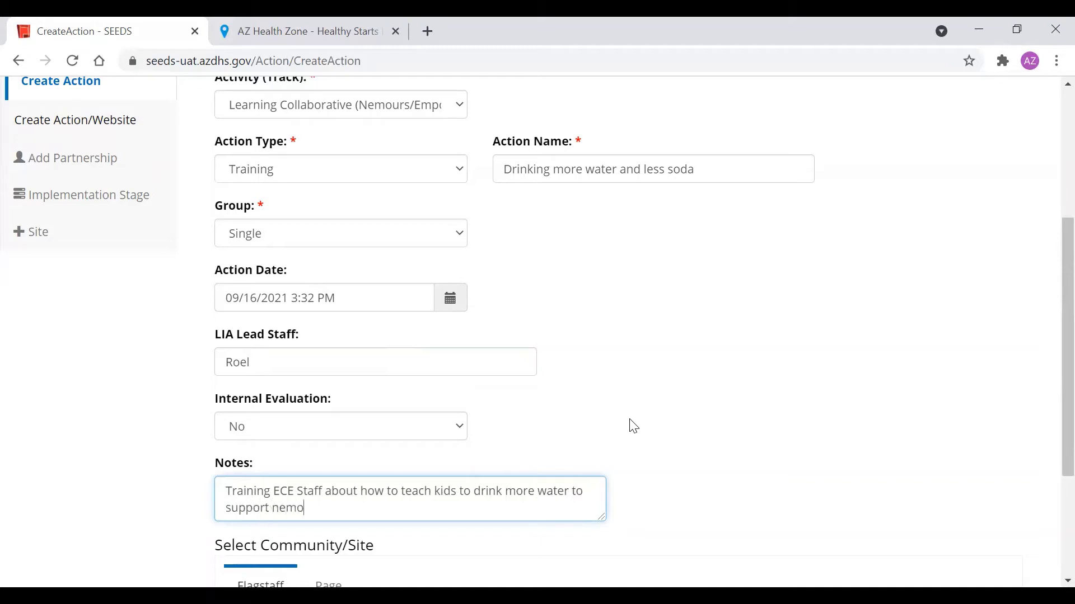
pyautogui.write('urs.')
# Select the Van Sickler, Puente de Hozho and Clark Homes Head Start sites in Flagstaff.
pyautogui.scroll(-3, 731, 209)
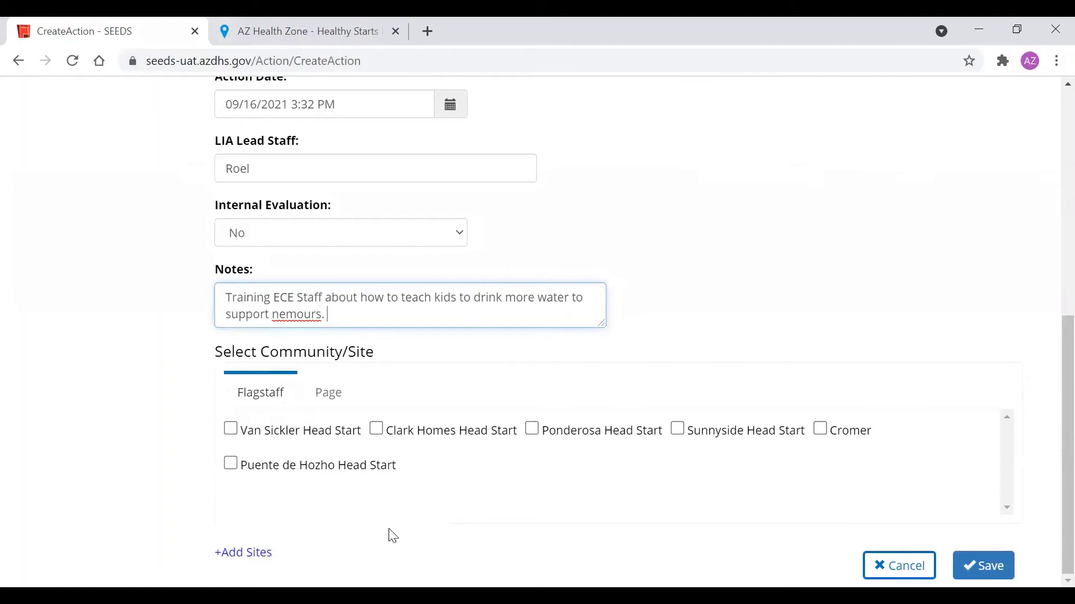
pyautogui.click(231, 430)
pyautogui.click(229, 466)
pyautogui.click(376, 430)
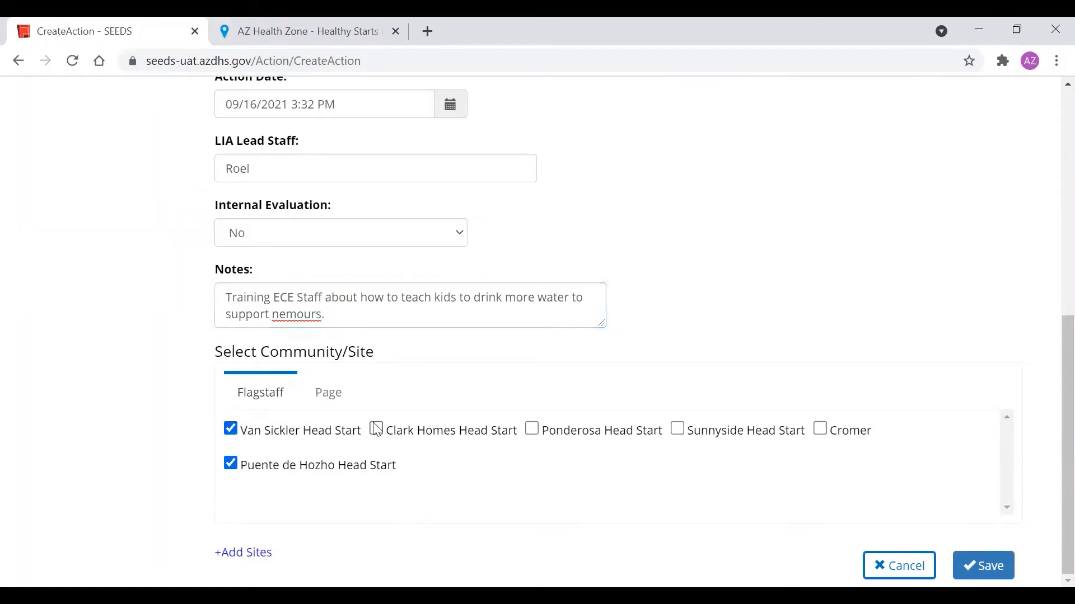
# Add the Flagstaff Early Child Care site Cromer to the activity and acknowledge the message.
pyautogui.click(264, 551)
pyautogui.scroll(-4, 367, 406)
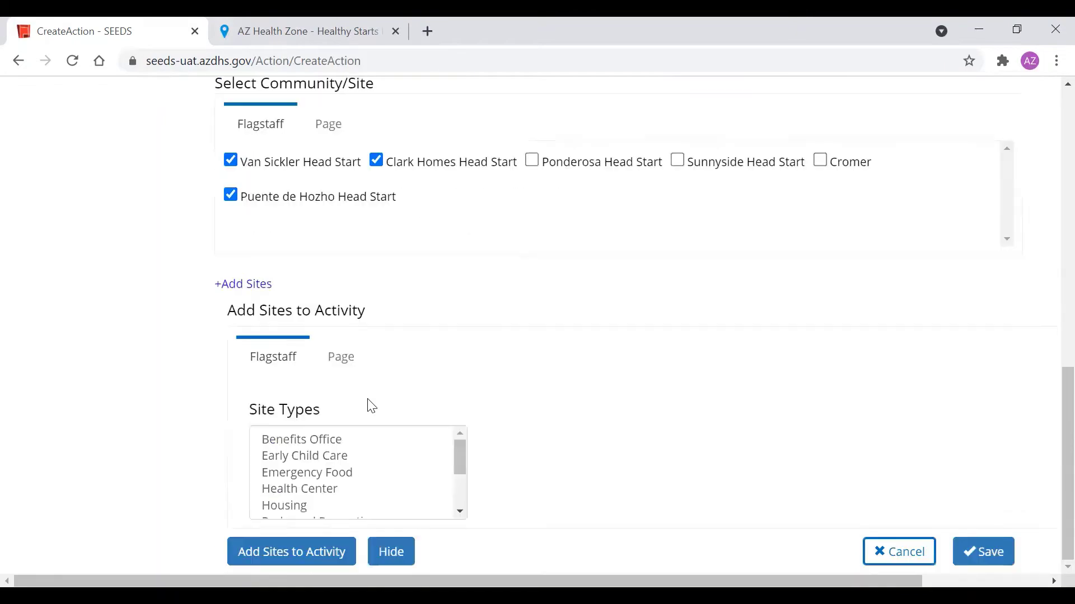
pyautogui.scroll(1, 336, 487)
pyautogui.scroll(-2, 336, 473)
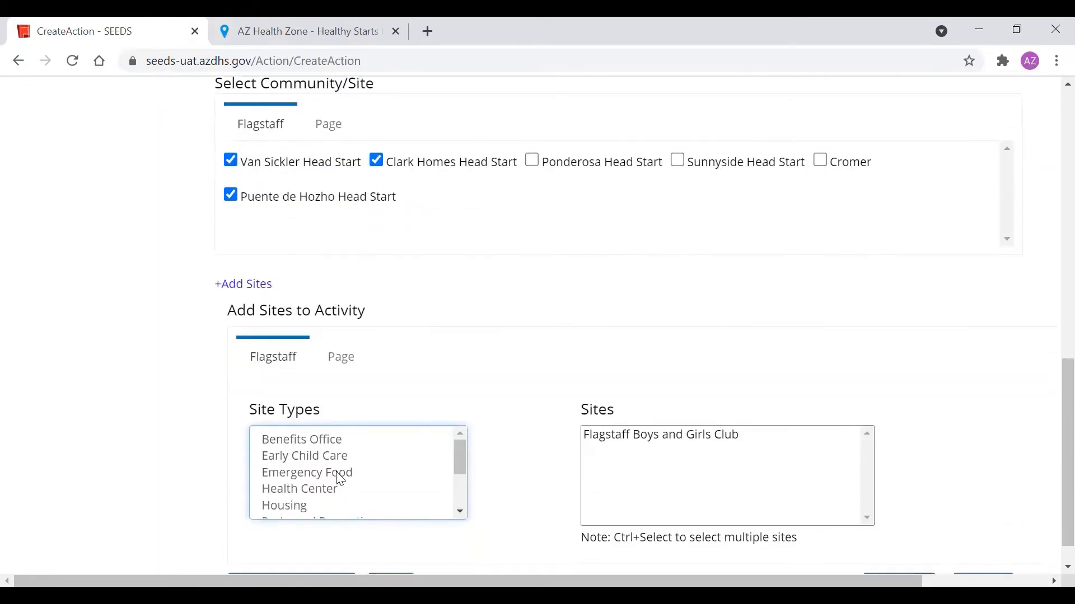
pyautogui.click(329, 456)
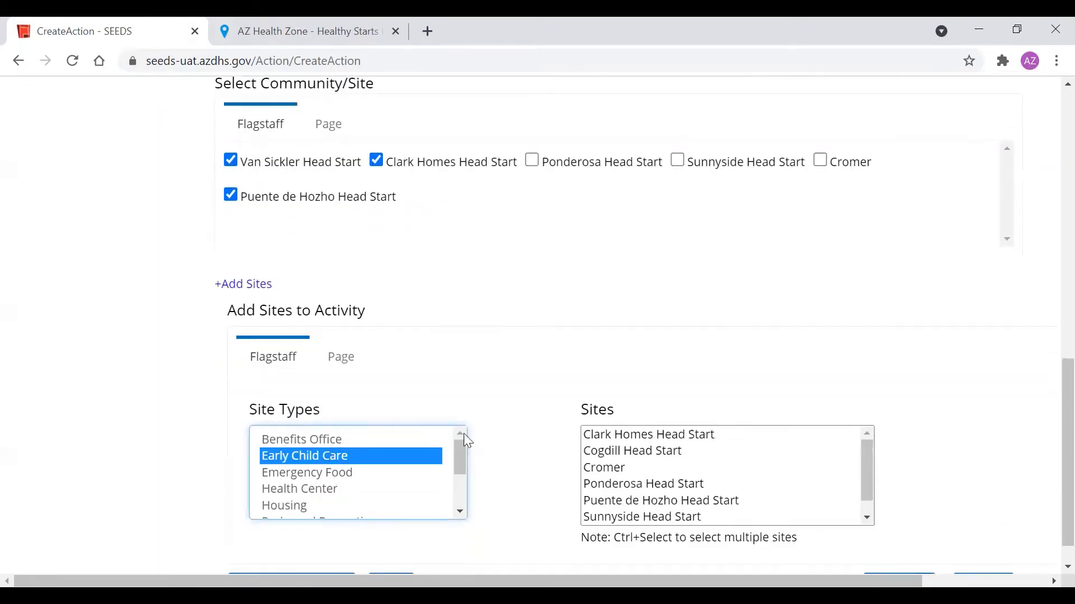
pyautogui.click(597, 469)
pyautogui.scroll(-1, 534, 434)
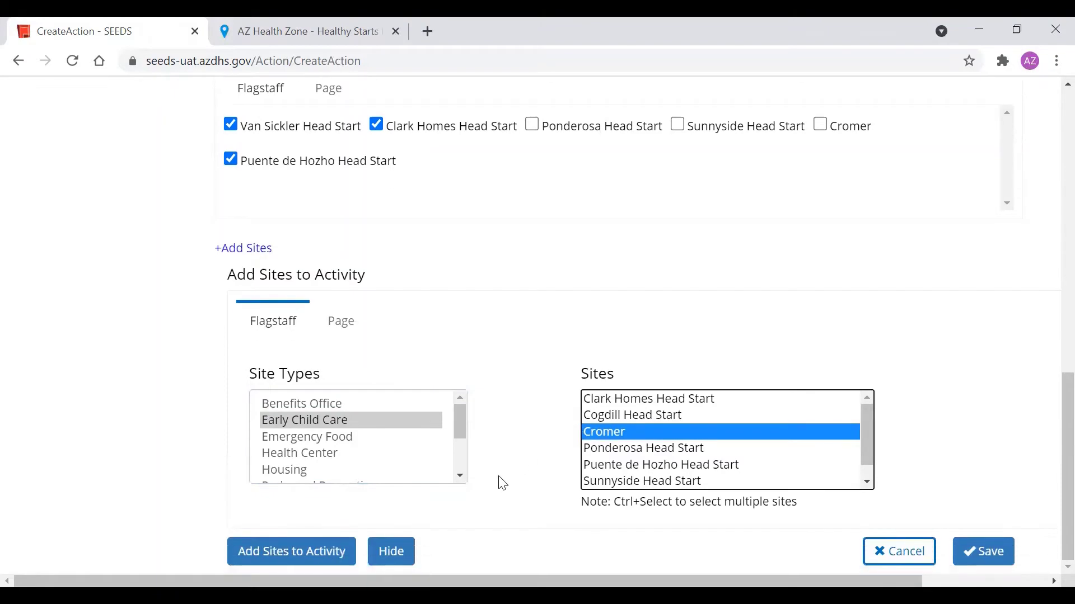
pyautogui.click(299, 555)
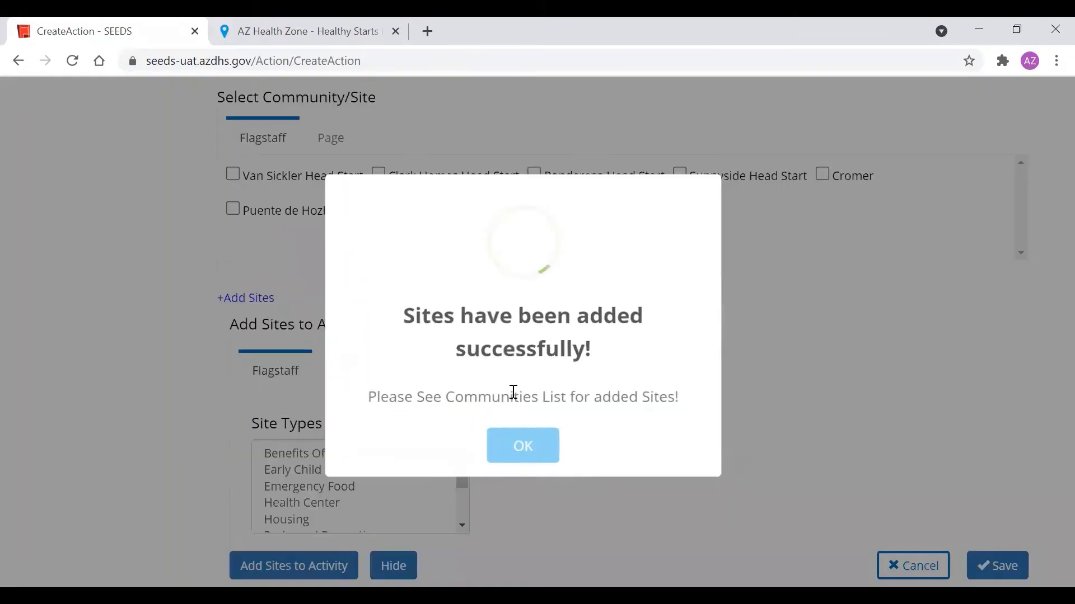
pyautogui.click(520, 446)
# Select Cromer, Van Sickler Head Start and Puente de Hozho Head Start as the Flagstaff sites and save the training action.
pyautogui.scroll(2, 520, 420)
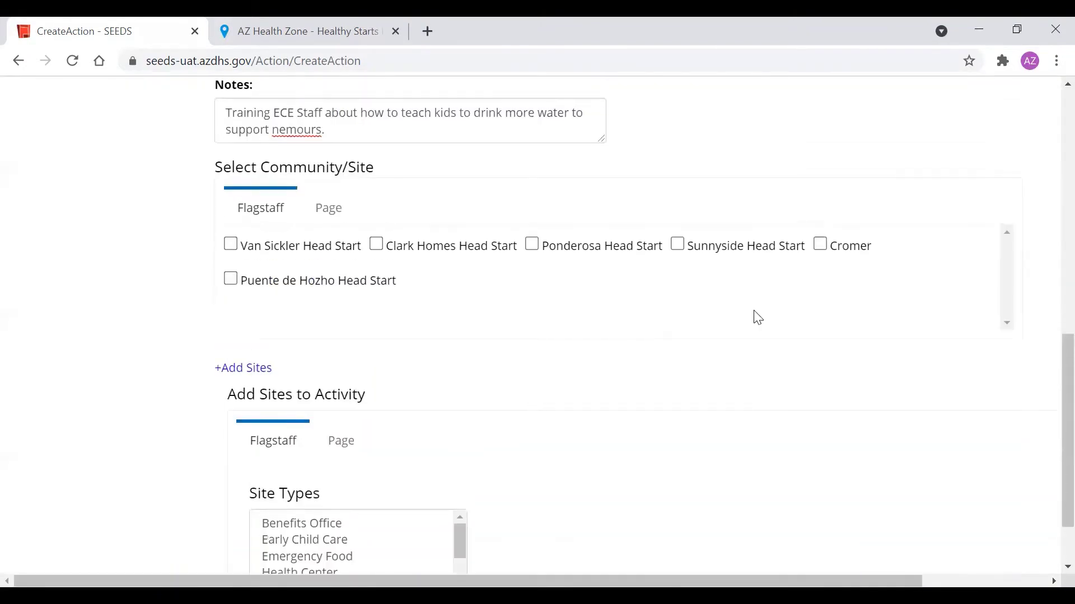
pyautogui.click(821, 245)
pyautogui.scroll(2, 588, 350)
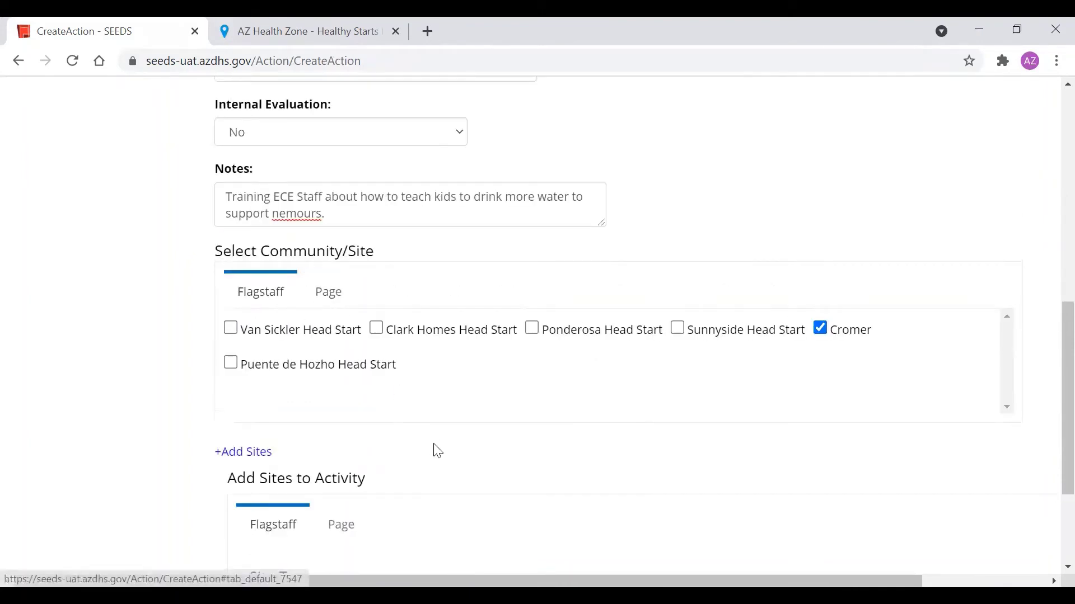
pyautogui.click(231, 330)
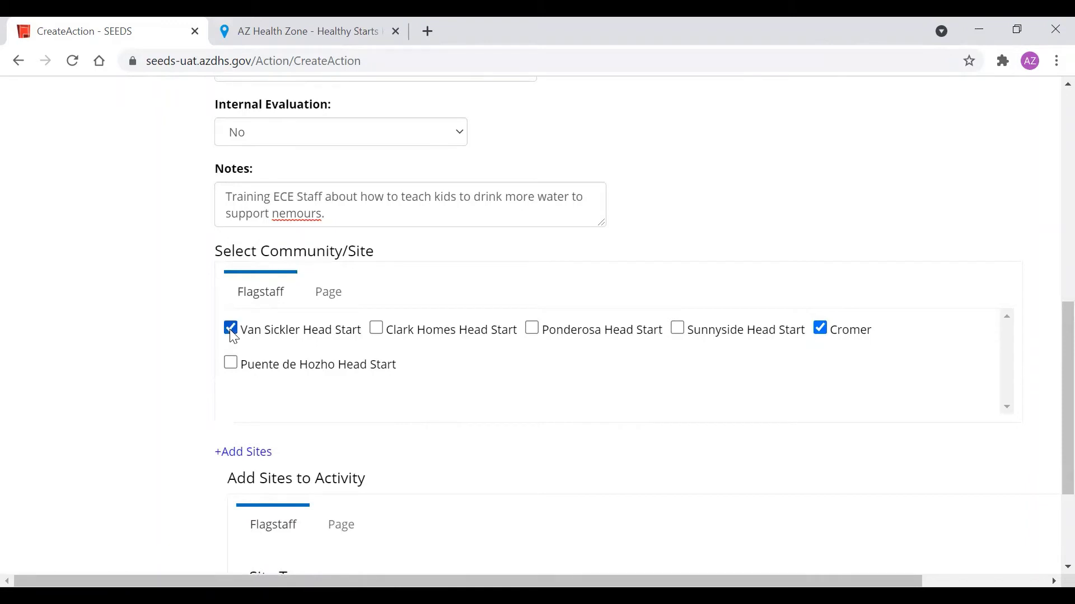
pyautogui.click(231, 364)
pyautogui.scroll(-3, 370, 241)
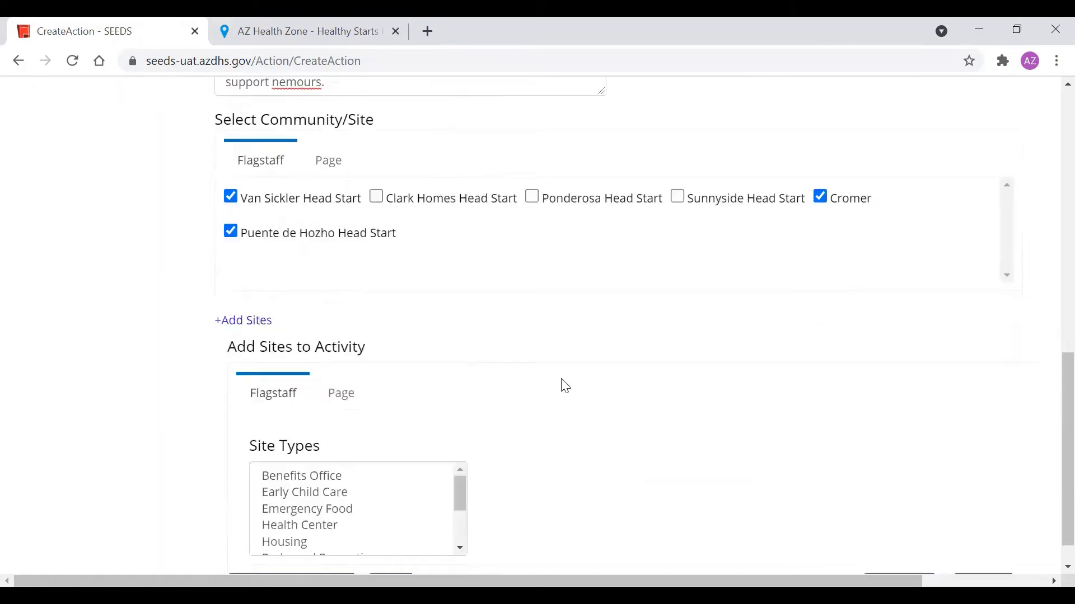
pyautogui.click(999, 560)
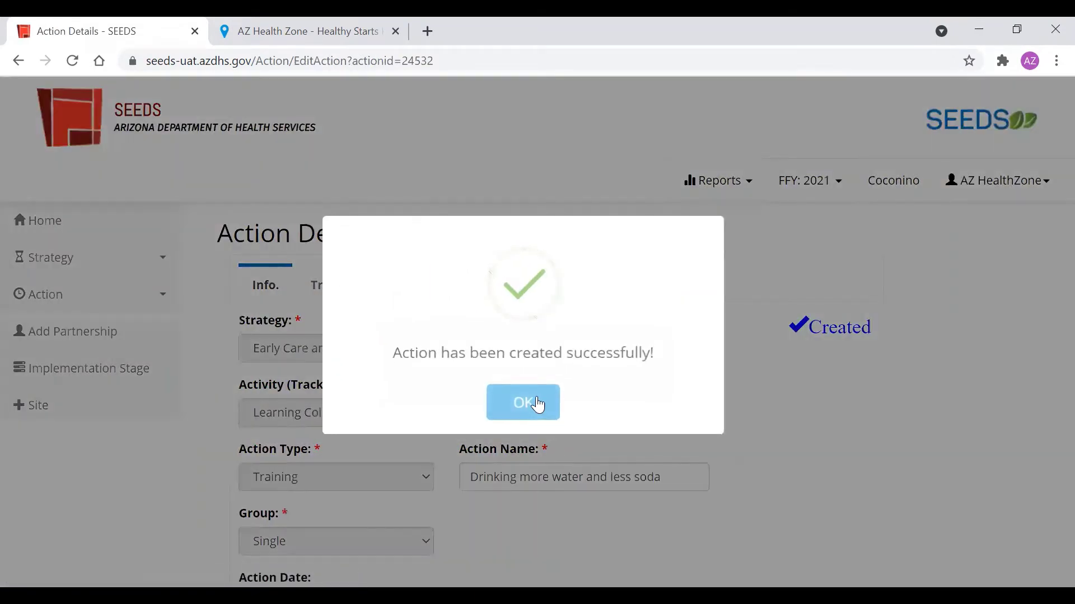
pyautogui.click(536, 403)
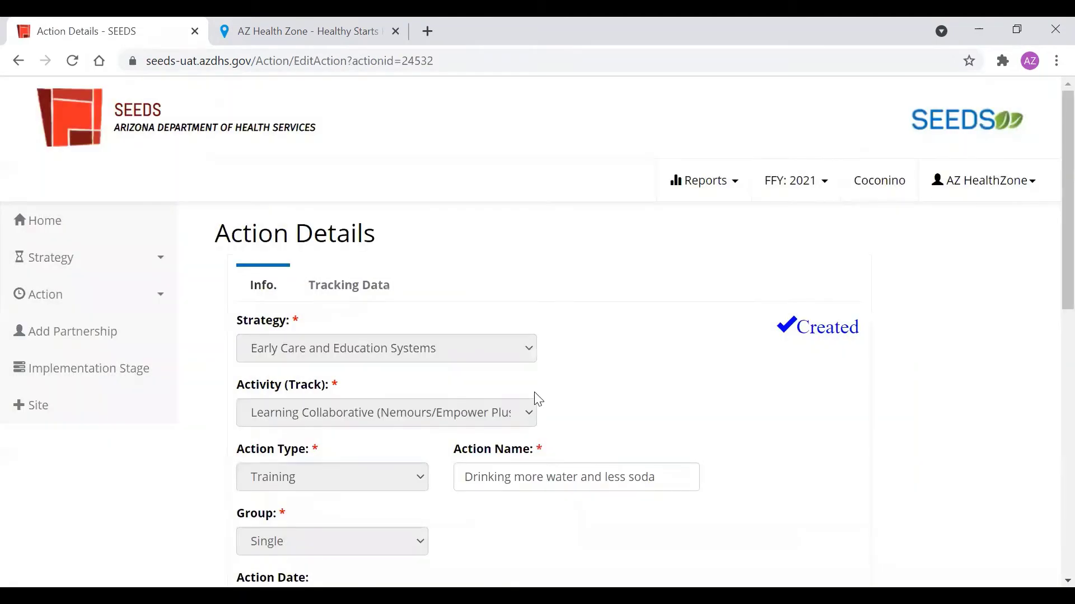
# Review the saved training action's details, from strategy and action date to notes and selected sites.
pyautogui.scroll(-10, 537, 395)
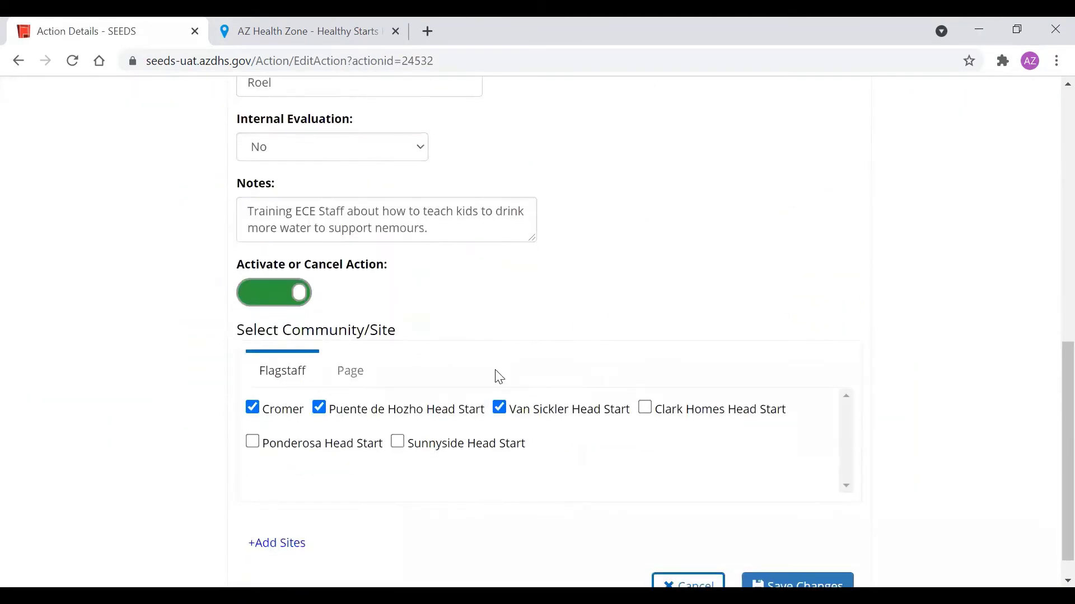
pyautogui.scroll(-1, 672, 458)
pyautogui.scroll(3, 355, 432)
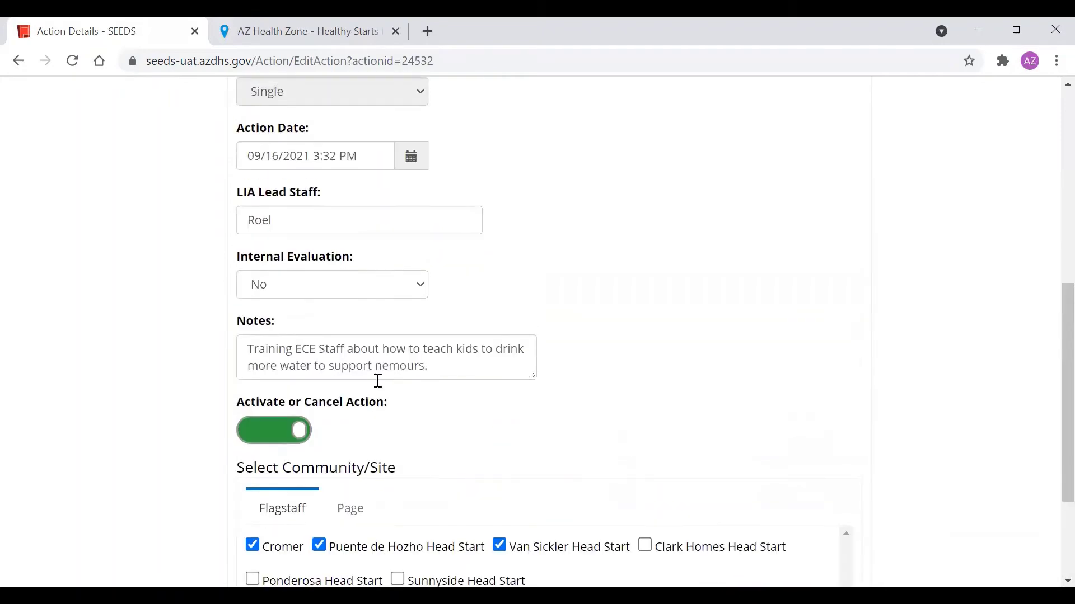
pyautogui.scroll(5, 370, 336)
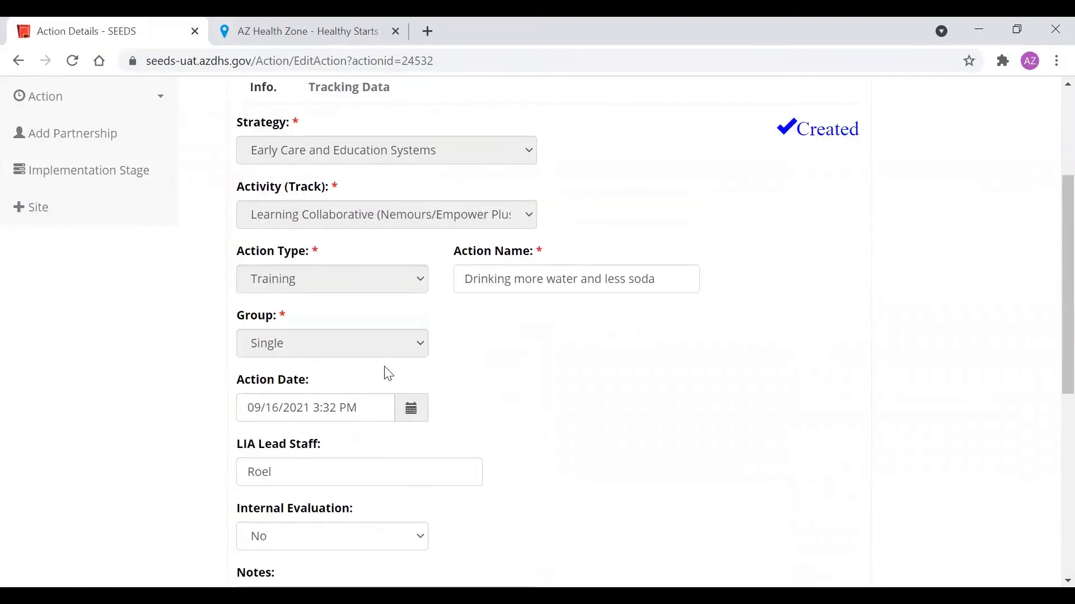
pyautogui.scroll(4, 359, 313)
pyautogui.scroll(-3, 435, 528)
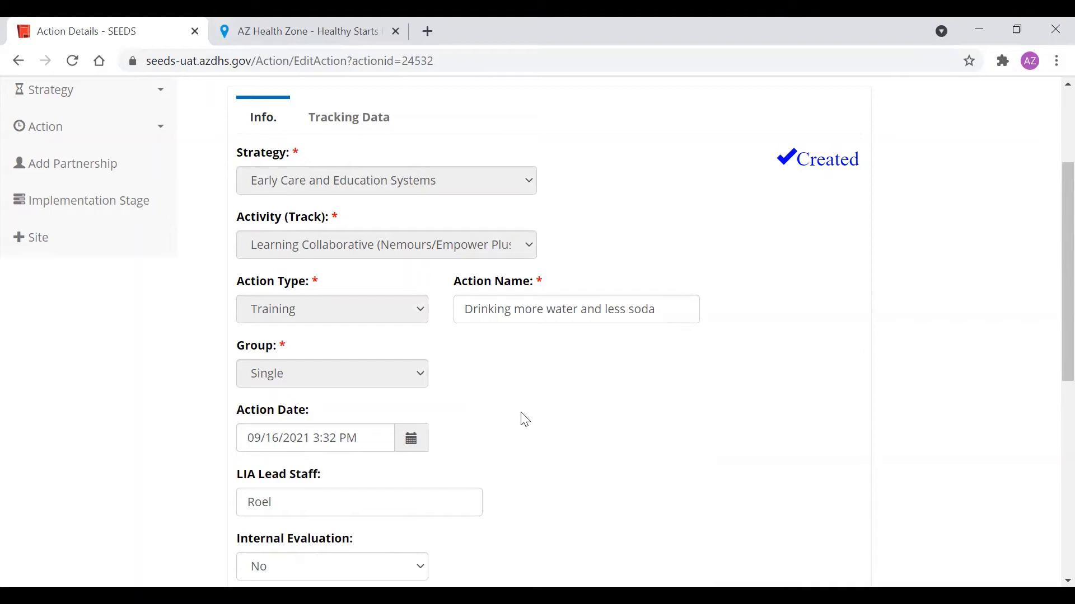
pyautogui.scroll(-3, 525, 420)
pyautogui.scroll(5, 520, 419)
pyautogui.scroll(-6, 521, 420)
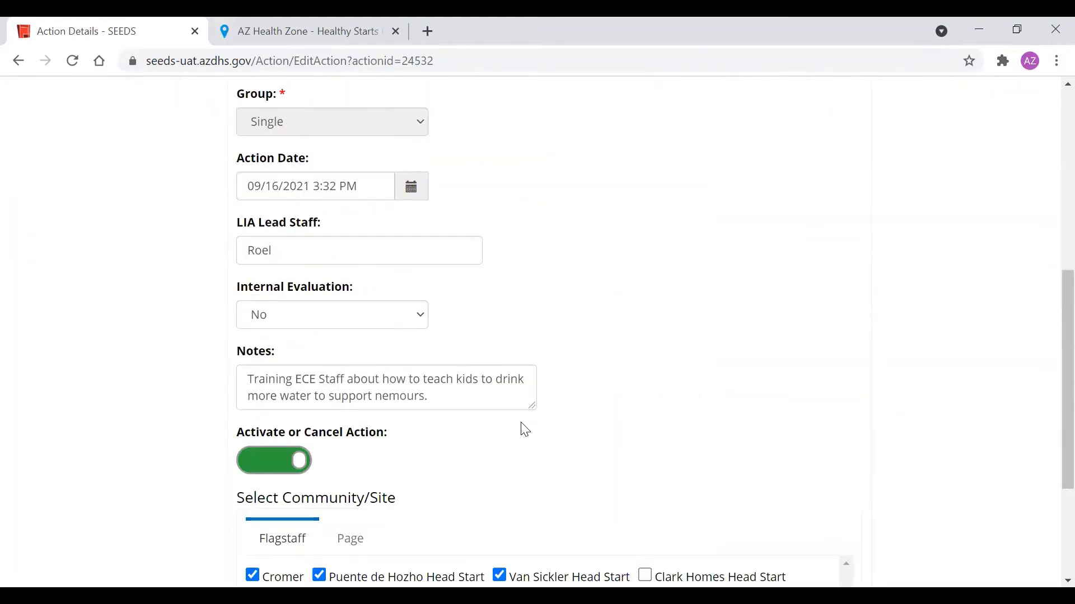
pyautogui.scroll(-3, 525, 430)
pyautogui.scroll(10, 537, 442)
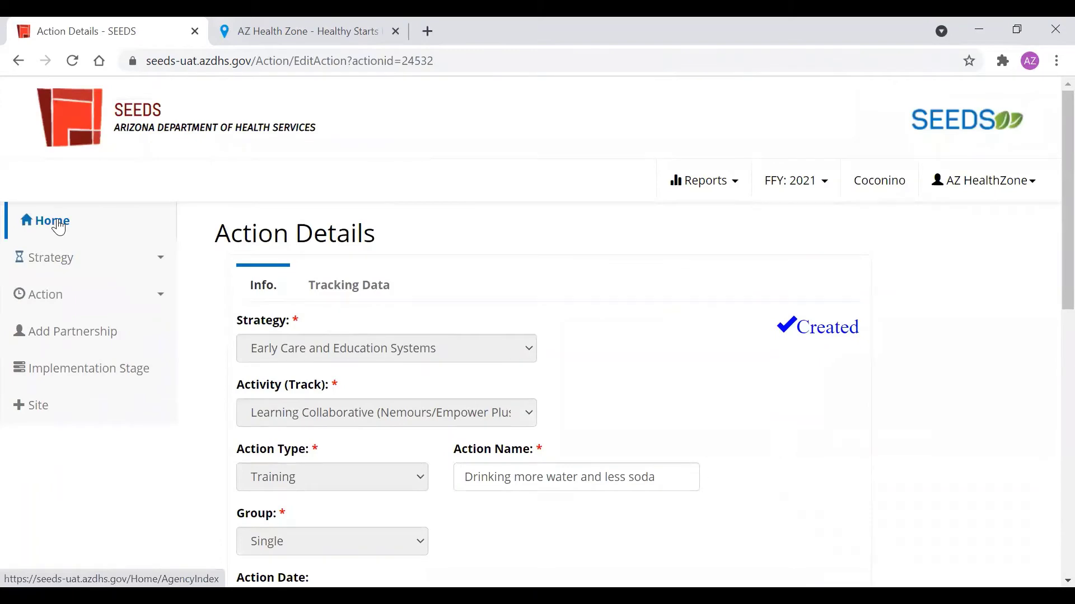
# Return to the dashboard and list all actions with the Created status.
pyautogui.click(59, 228)
pyautogui.scroll(-5, 599, 347)
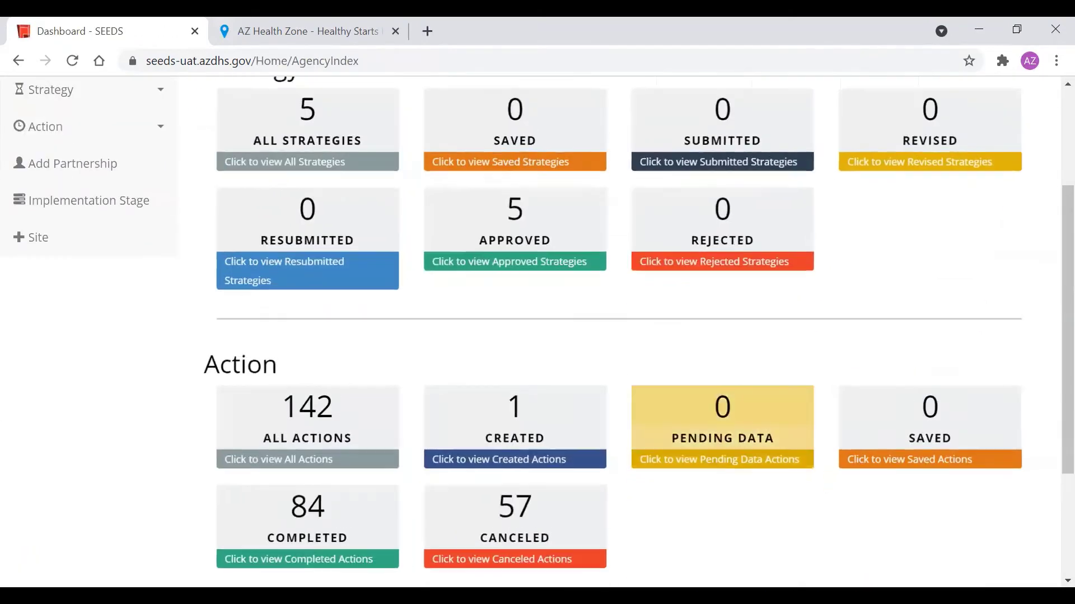
pyautogui.click(559, 440)
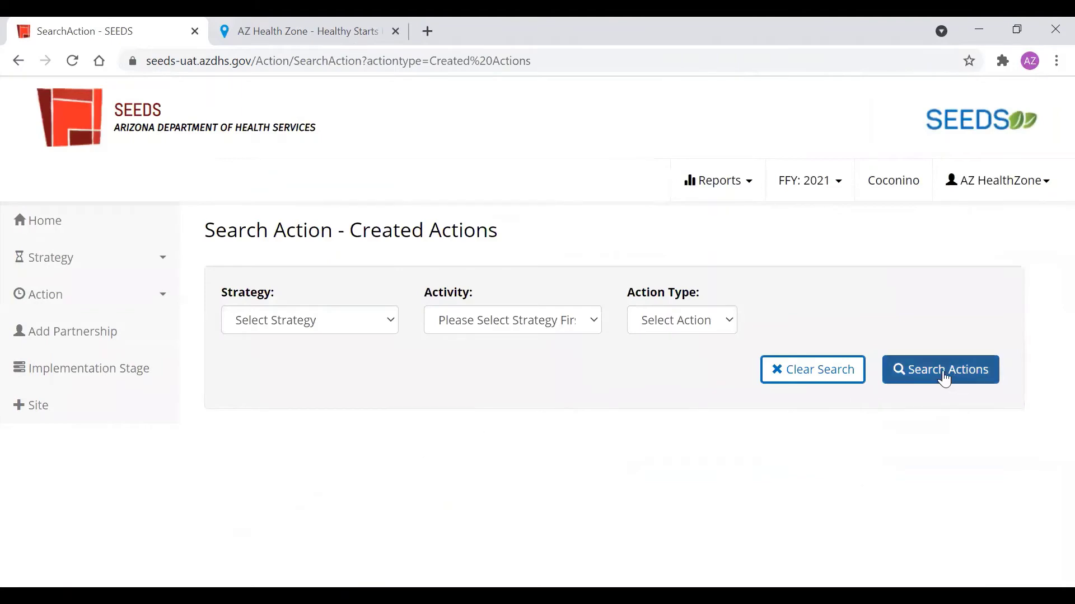
pyautogui.click(943, 372)
pyautogui.scroll(-1, 466, 401)
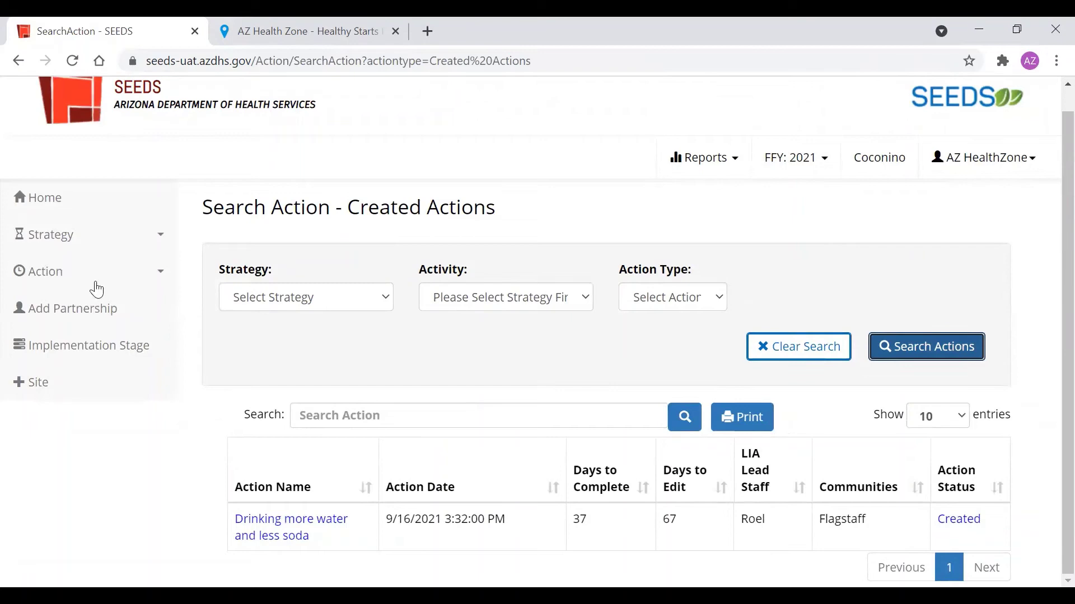
# Go back to the dashboard and check the Pending Data category among the action statuses.
pyautogui.click(61, 197)
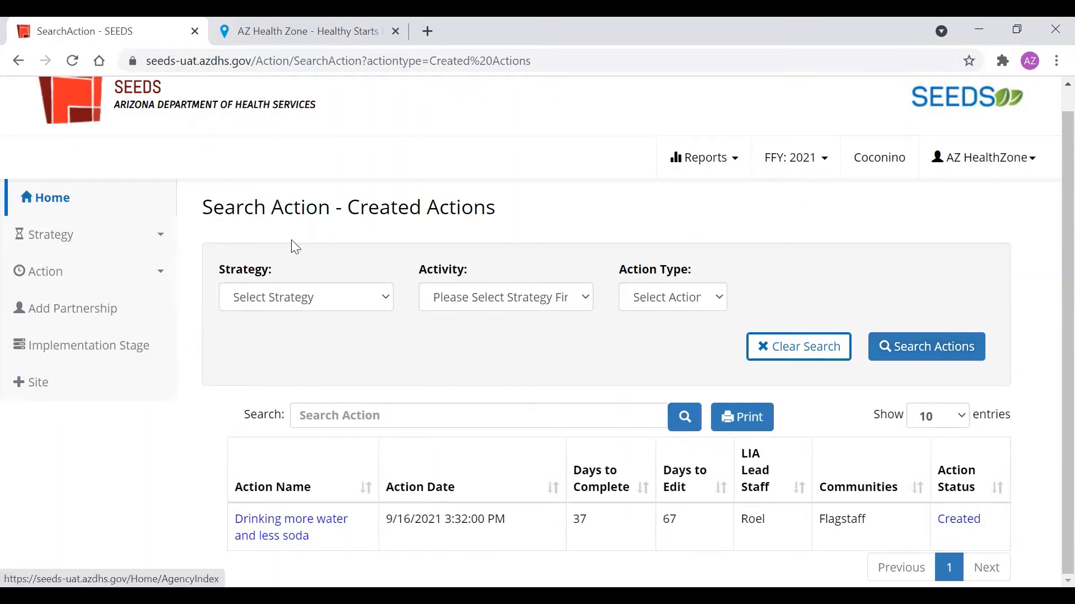
pyautogui.scroll(-4, 628, 472)
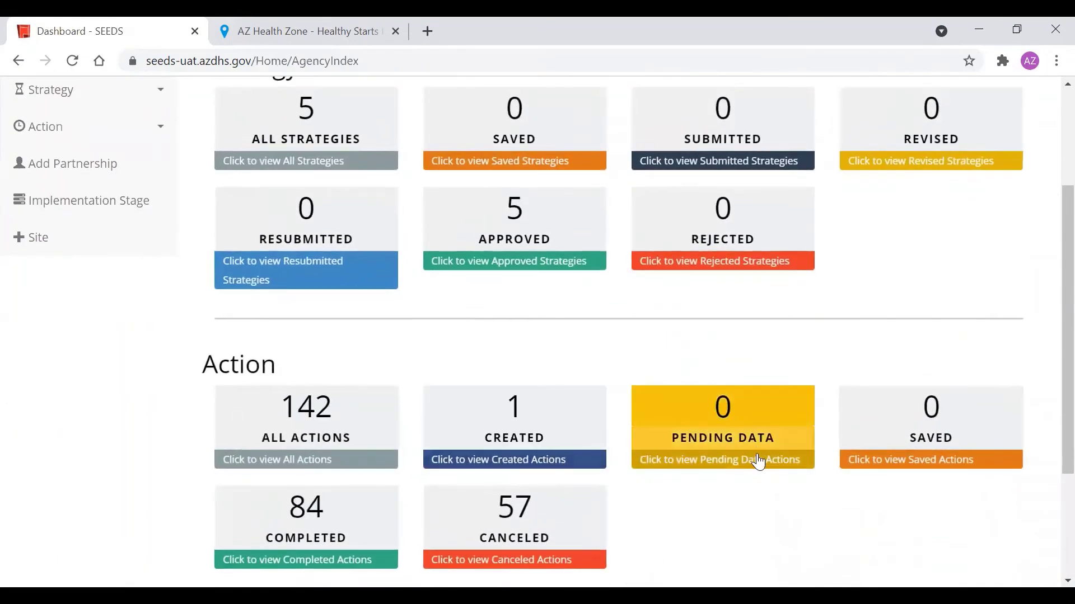
pyautogui.scroll(2, 753, 461)
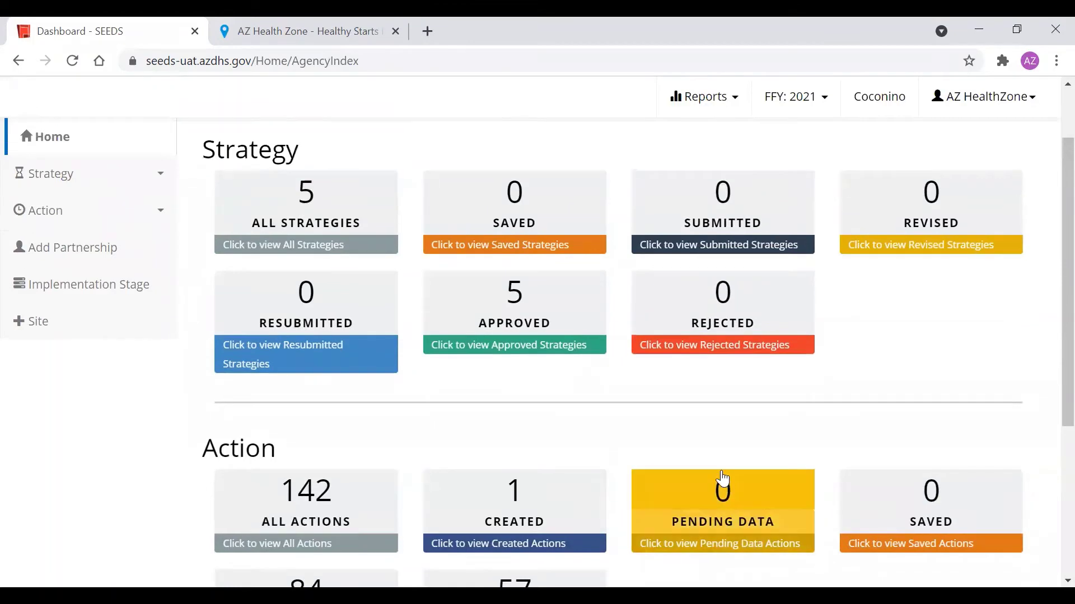
# Start a new action with strategy Physical Activity Resources and Community Programming and activity Social support Networks (Single).
pyautogui.click(25, 211)
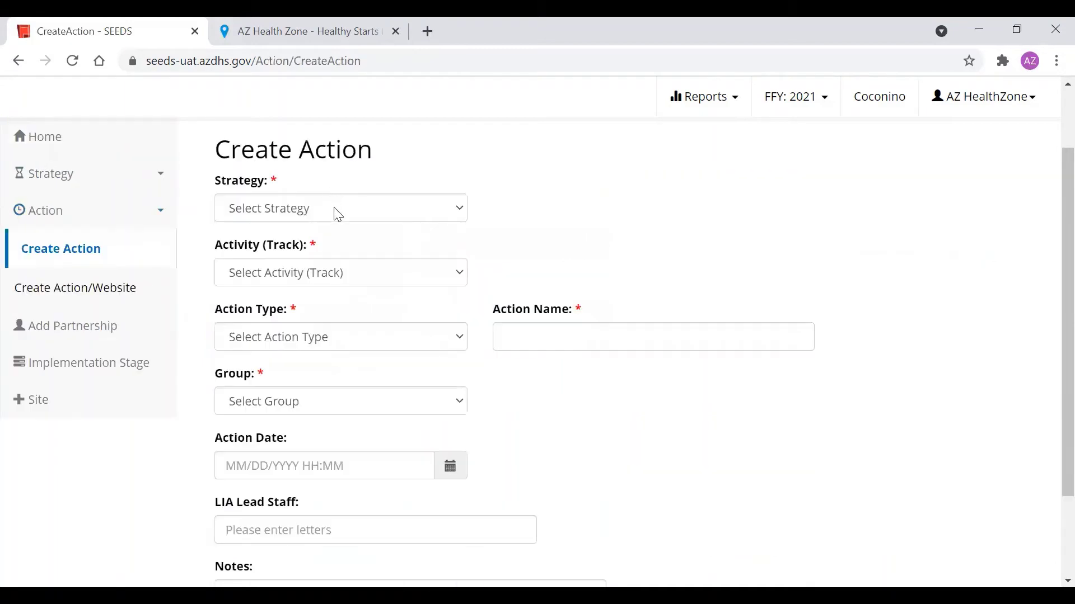
pyautogui.click(338, 214)
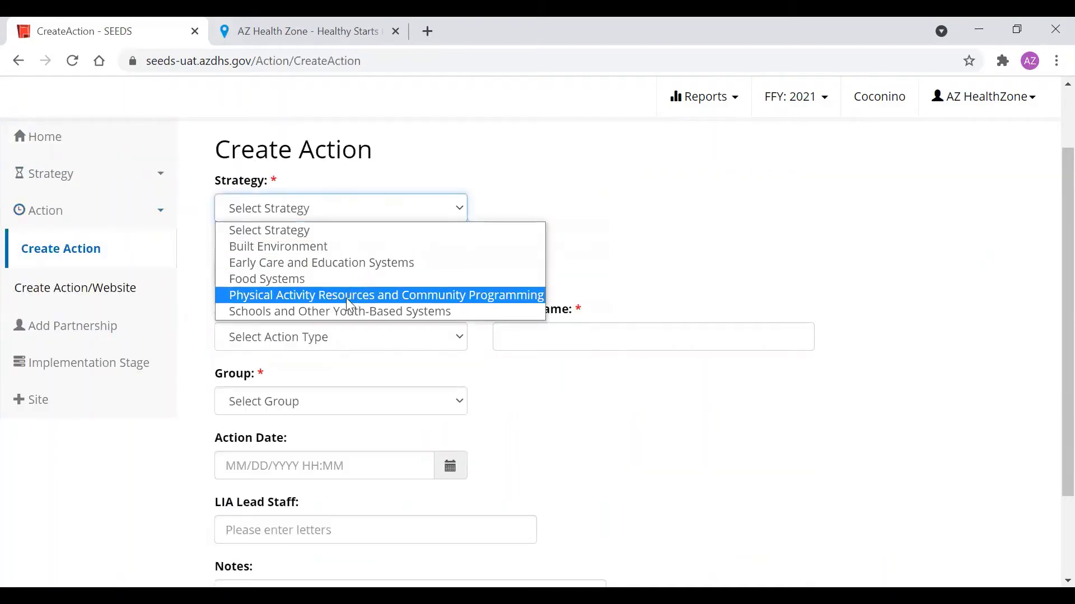
pyautogui.click(344, 296)
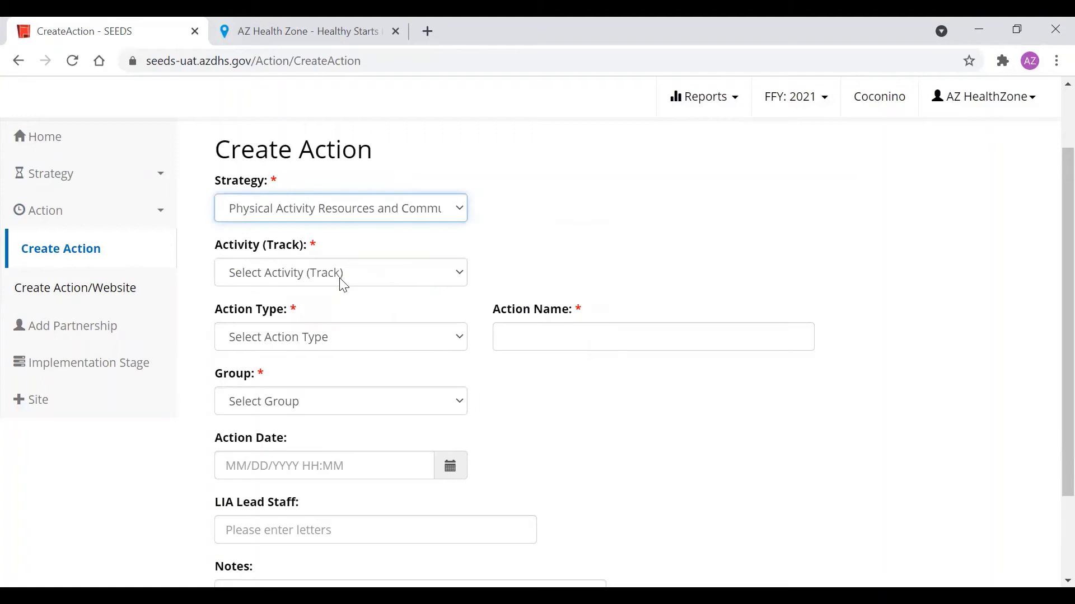
pyautogui.click(343, 282)
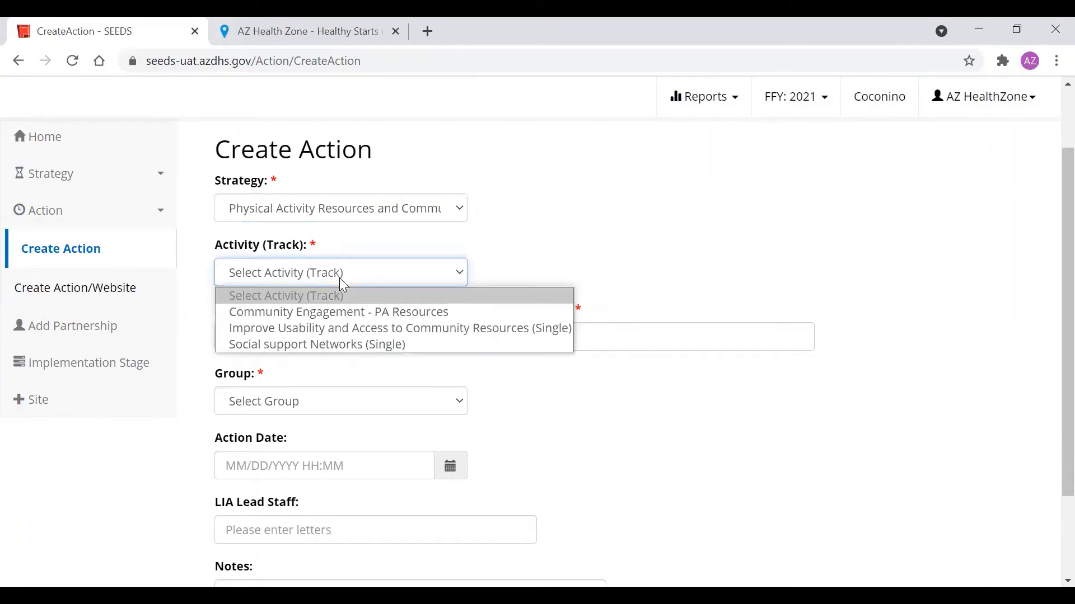
pyautogui.click(399, 344)
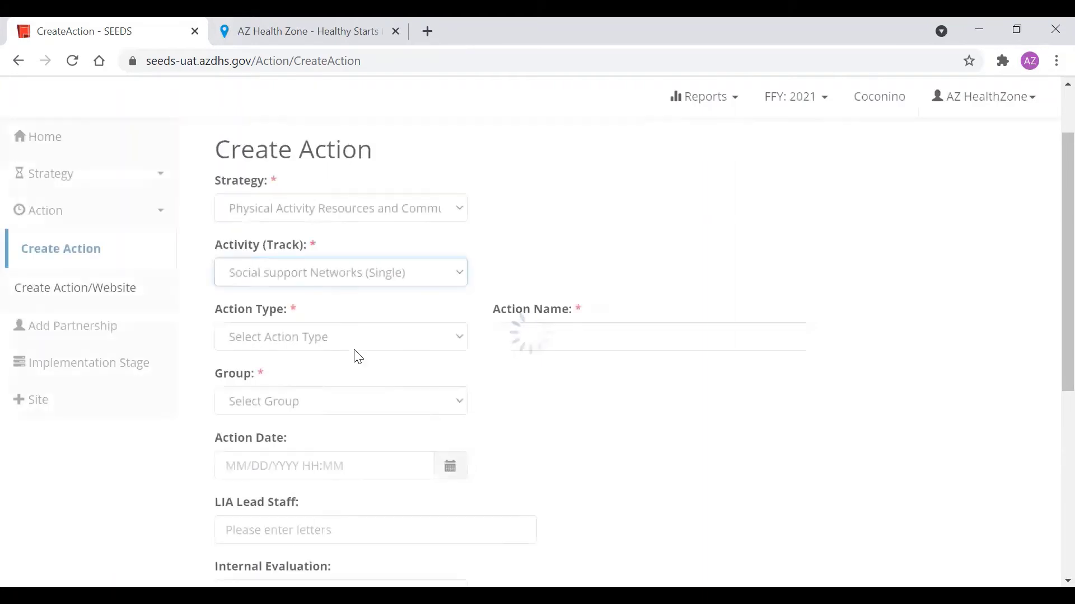
# Set the action type to Materials Distribution and name the action Workout Suggestions Handout.
pyautogui.click(355, 341)
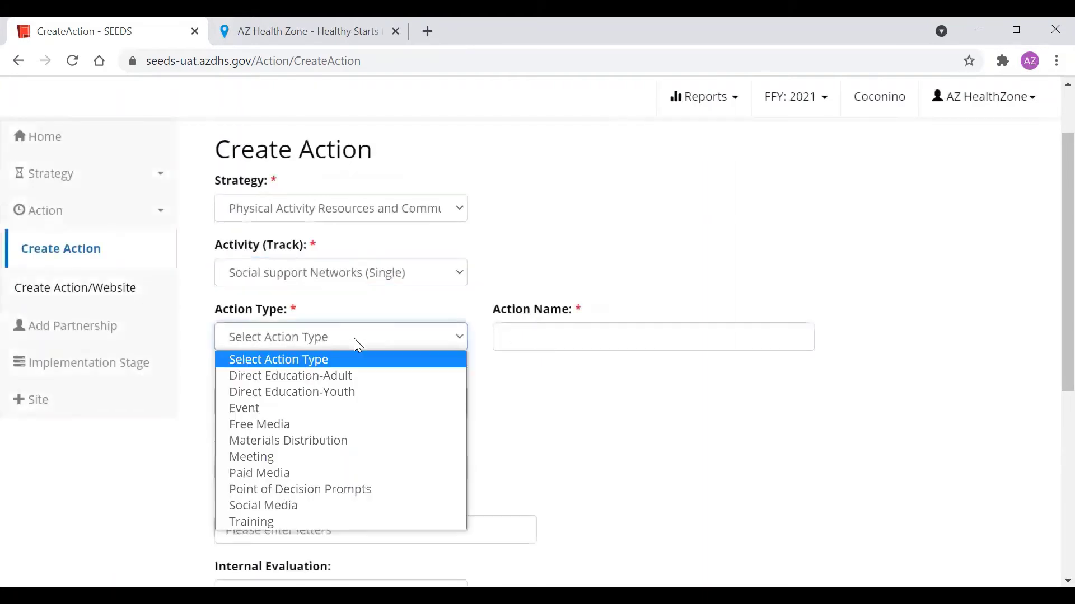
pyautogui.click(392, 446)
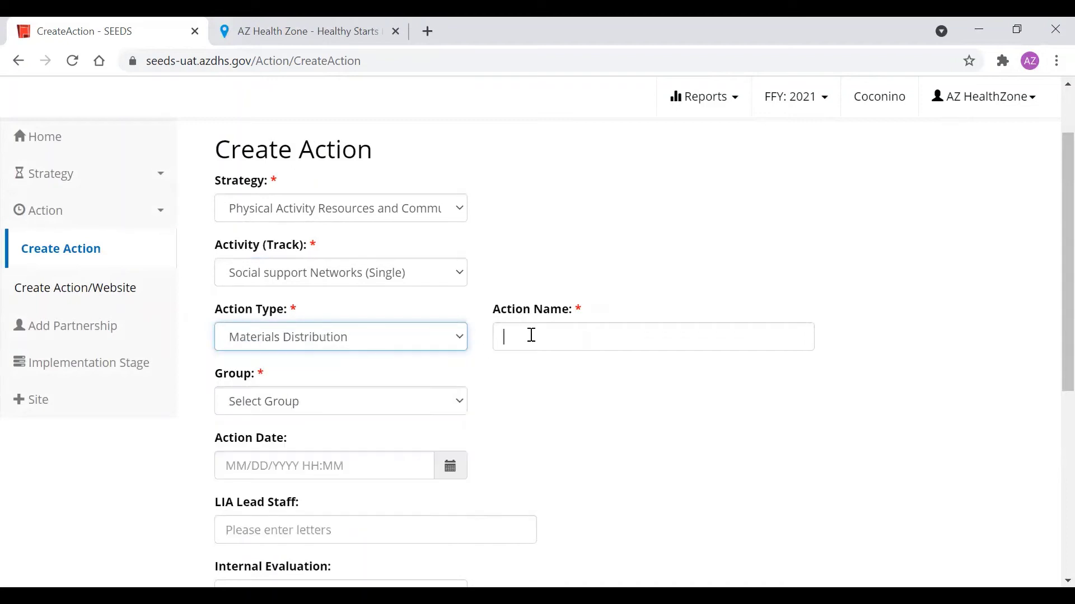
pyautogui.click(530, 336)
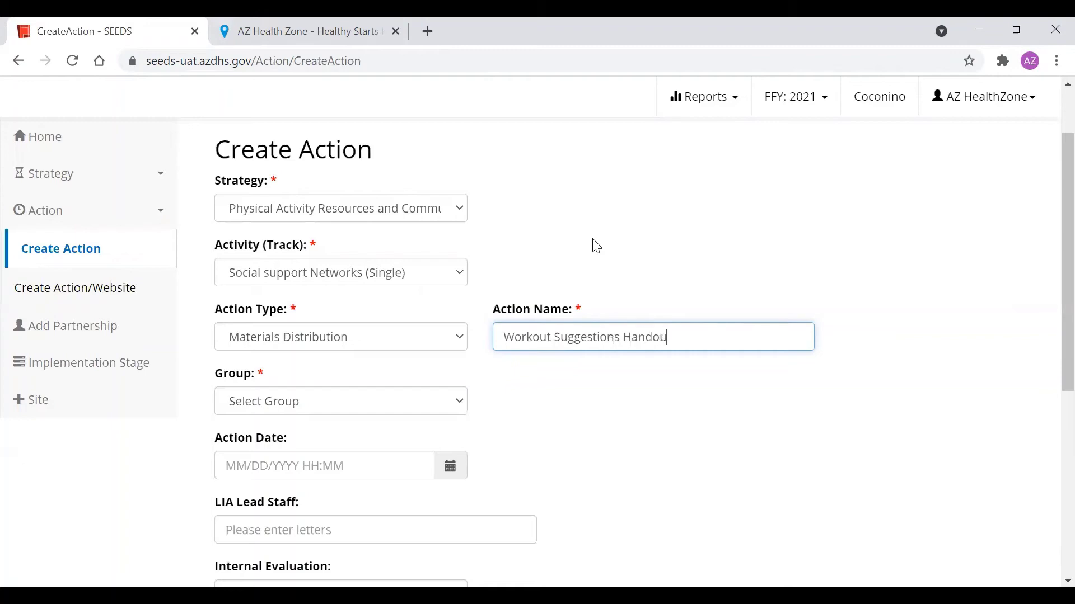
# Set the action's group to Single and its action date to 09/08/2021.
pyautogui.scroll(-2, 576, 304)
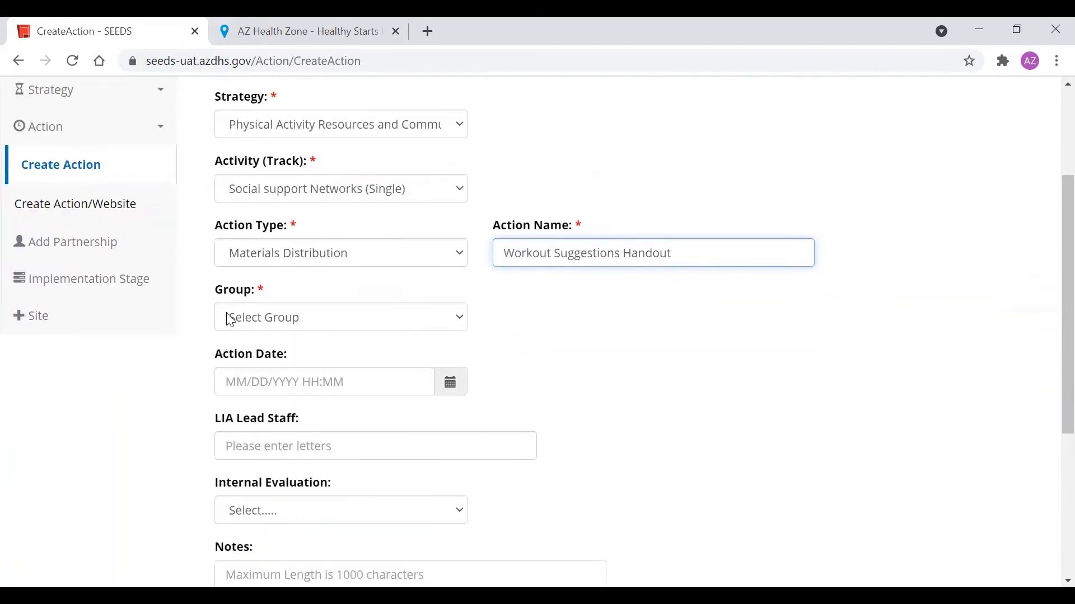
pyautogui.click(232, 318)
pyautogui.click(253, 357)
pyautogui.click(252, 383)
pyautogui.scroll(-3, 341, 364)
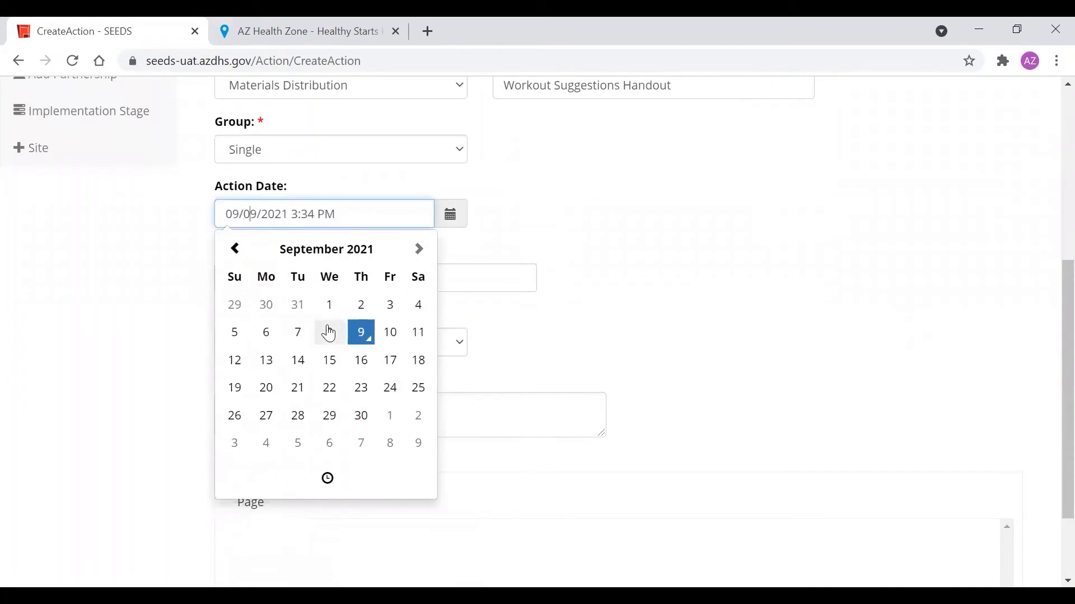
pyautogui.click(329, 334)
pyautogui.click(551, 241)
# Enter the LIA lead staff member's name and set Internal Evaluation to No.
pyautogui.click(335, 279)
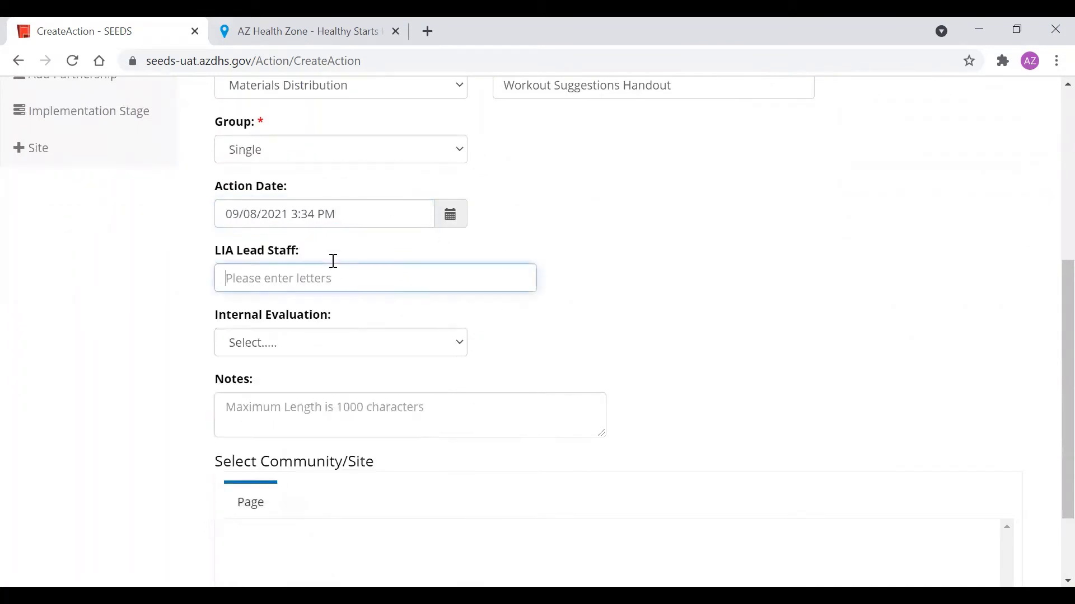
pyautogui.write('Roel')
pyautogui.press('Tab')
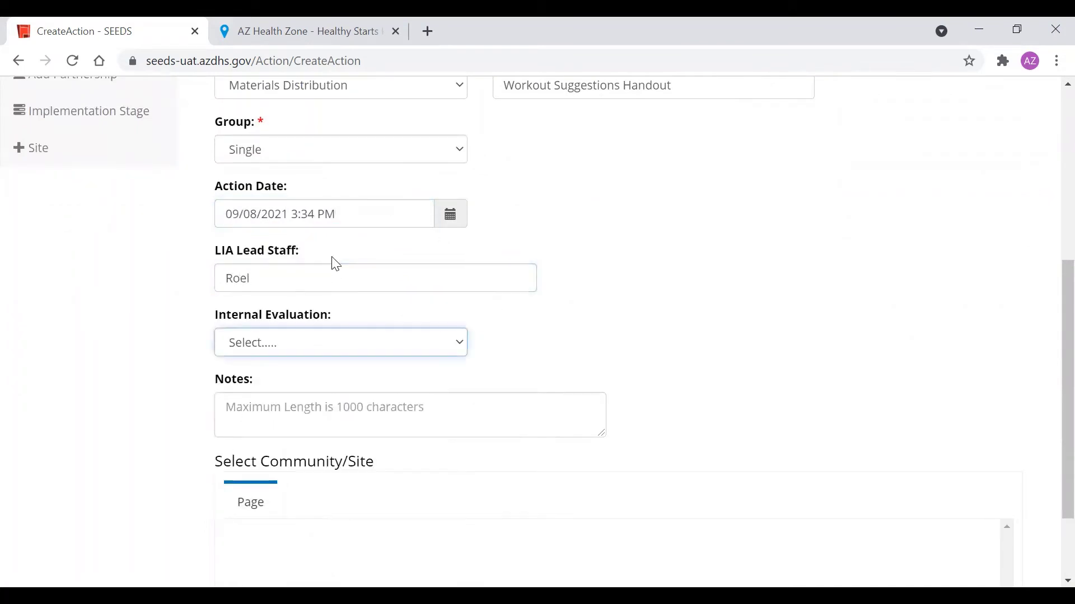
pyautogui.click(368, 352)
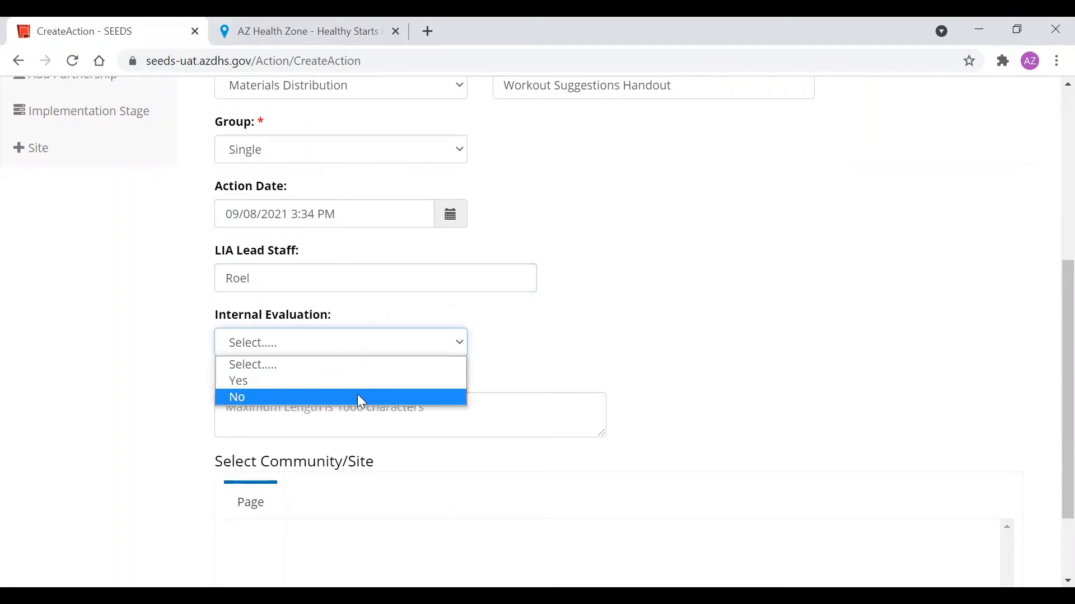
pyautogui.click(357, 395)
# Add the Community Center site Coppermine Chapter House to the activity's available sites.
pyautogui.scroll(-2, 307, 438)
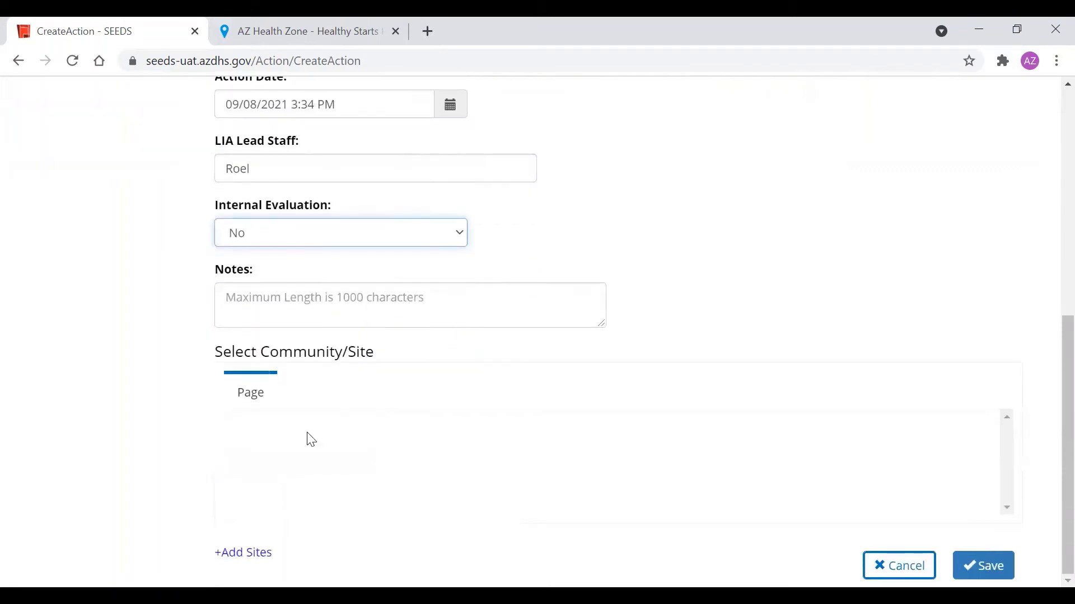
pyautogui.click(253, 549)
pyautogui.scroll(-2, 276, 448)
pyautogui.scroll(7, 295, 422)
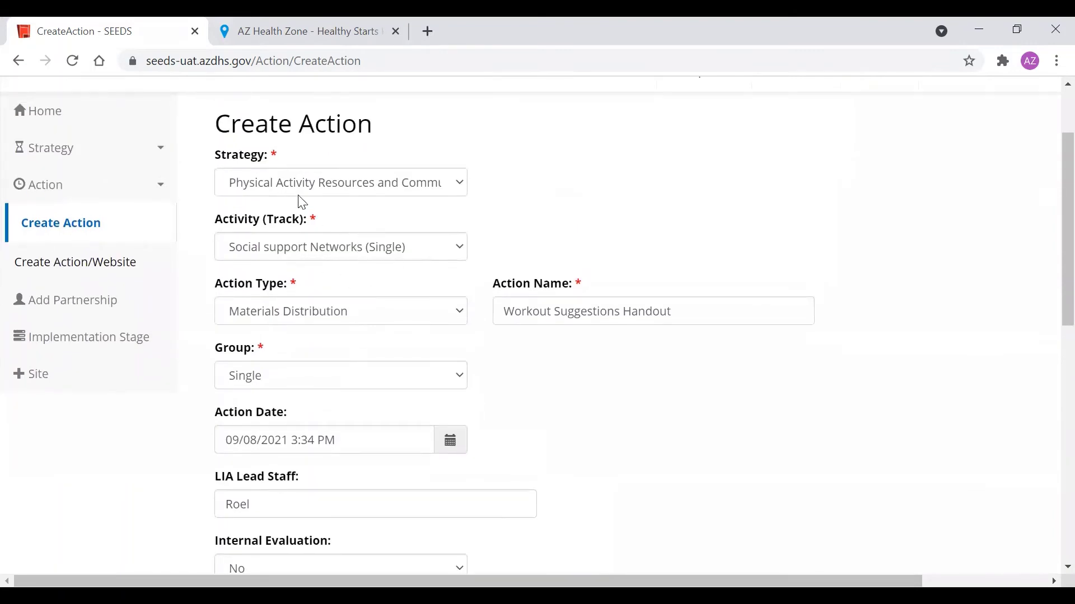
pyautogui.scroll(-6, 537, 192)
pyautogui.scroll(-4, 392, 380)
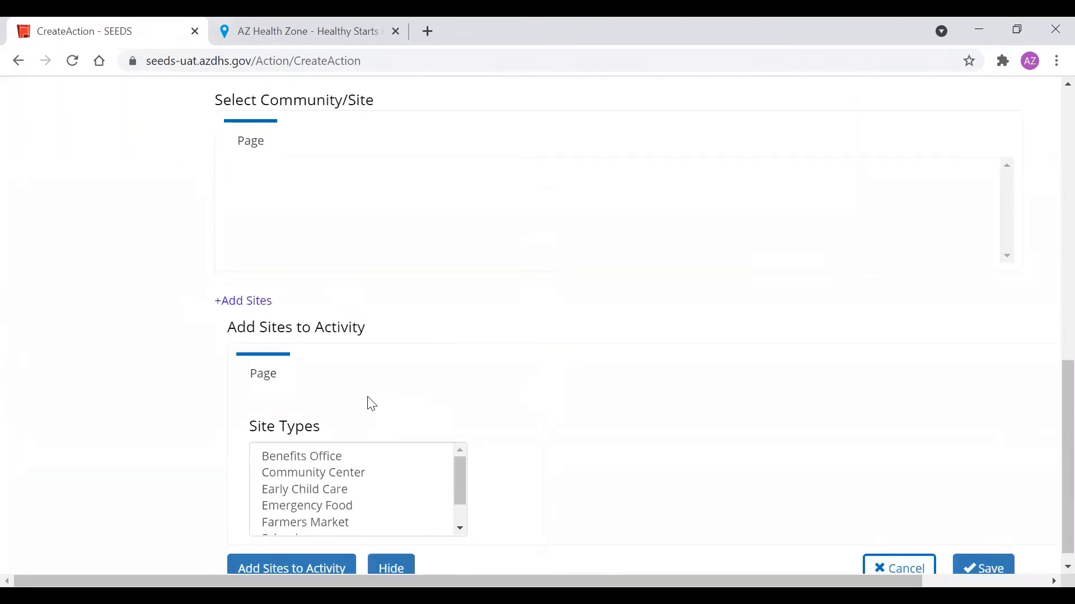
pyautogui.scroll(-1, 360, 485)
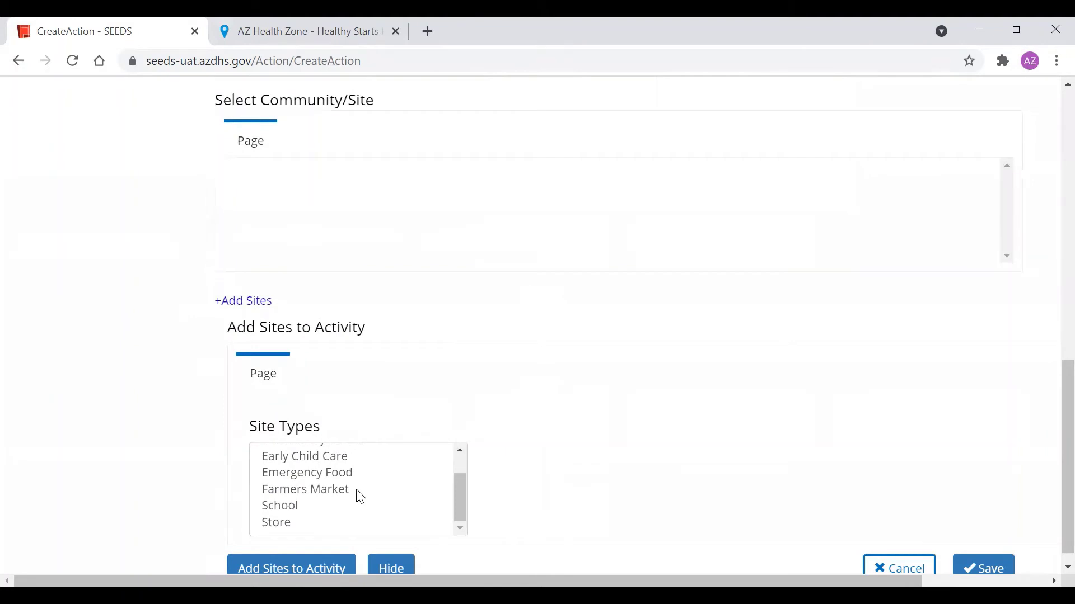
pyautogui.scroll(2, 361, 497)
pyautogui.click(351, 476)
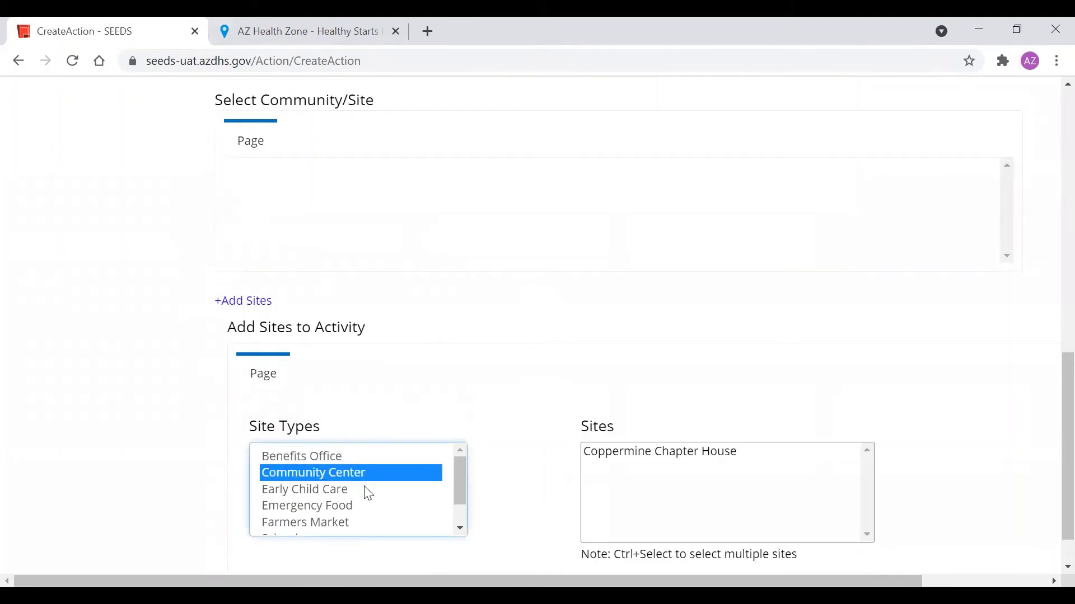
pyautogui.click(666, 458)
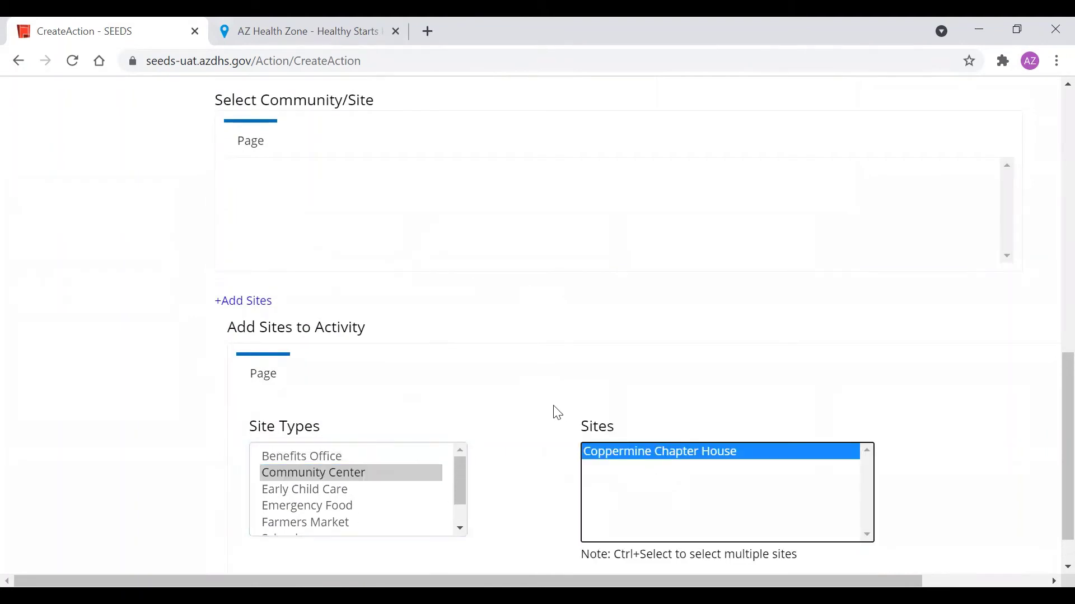
pyautogui.scroll(-1, 557, 413)
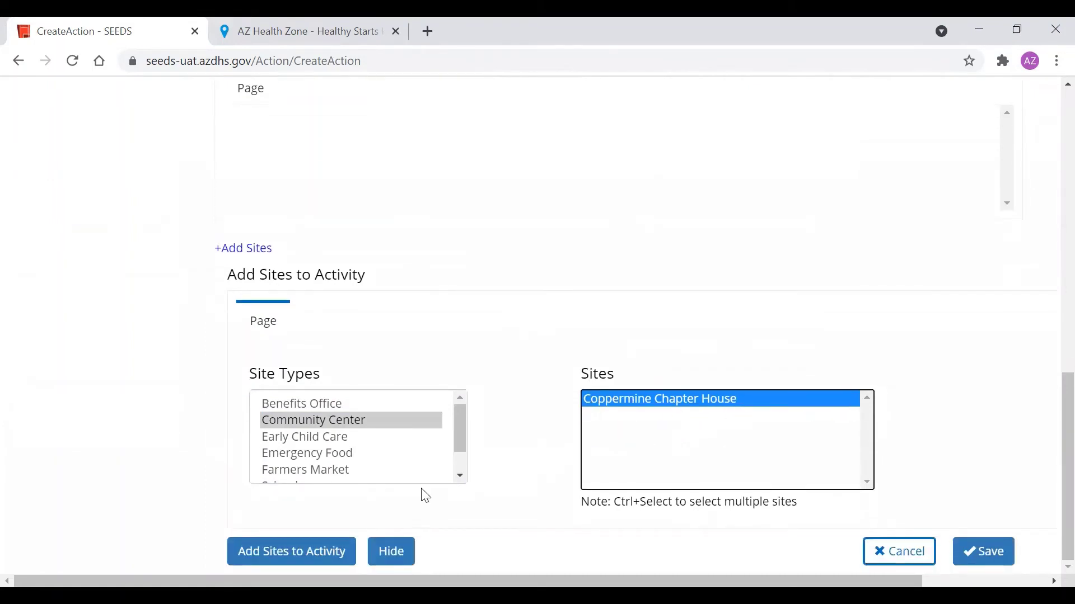
pyautogui.click(335, 554)
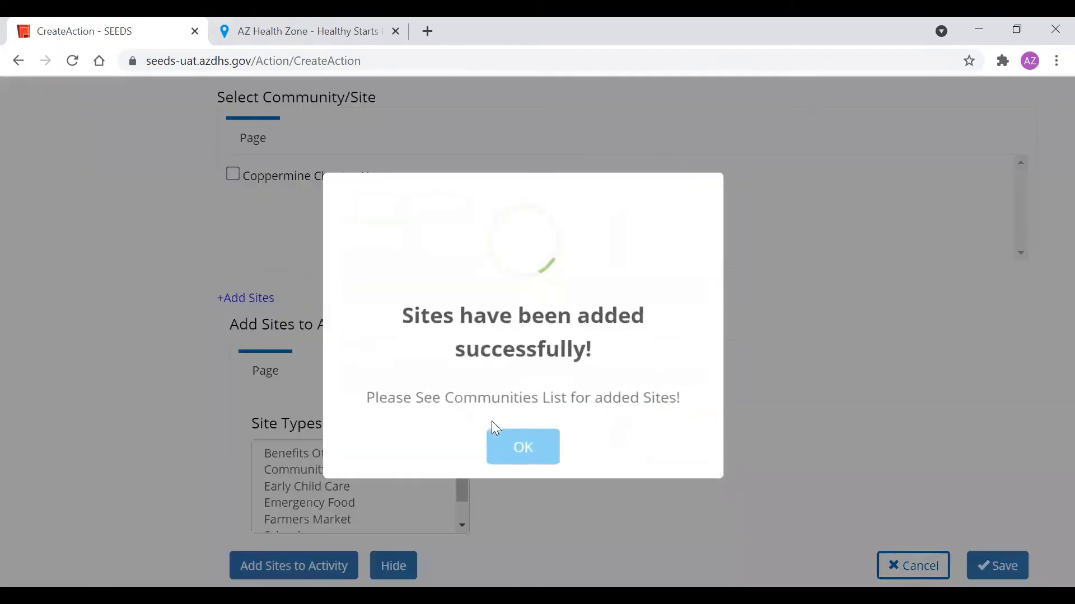
pyautogui.click(536, 465)
# Select Coppermine Chapter House as the action's site and save the new action.
pyautogui.click(231, 162)
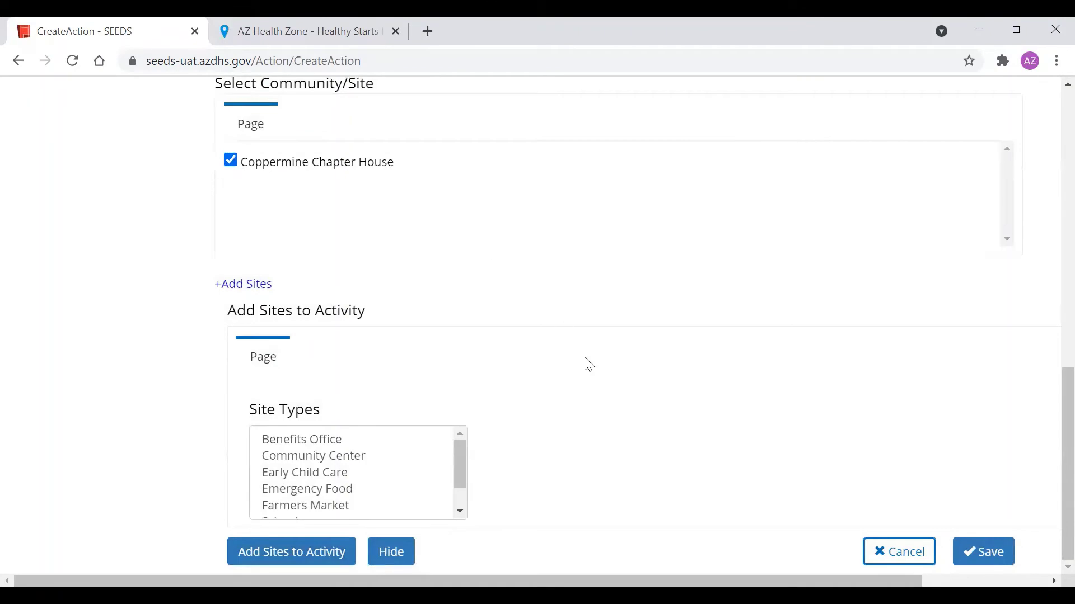
pyautogui.click(983, 552)
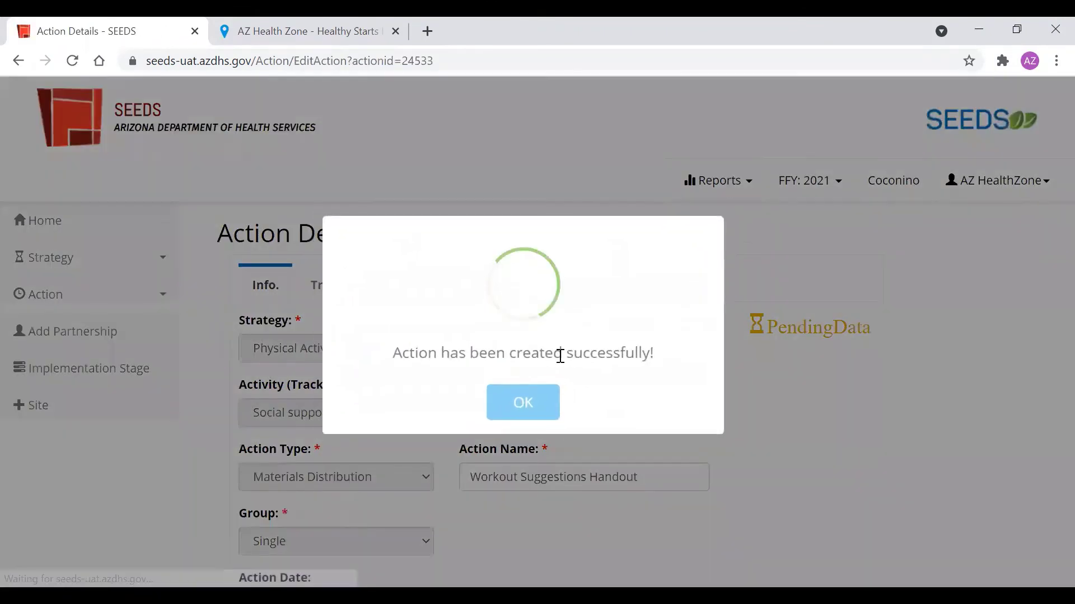
pyautogui.click(516, 421)
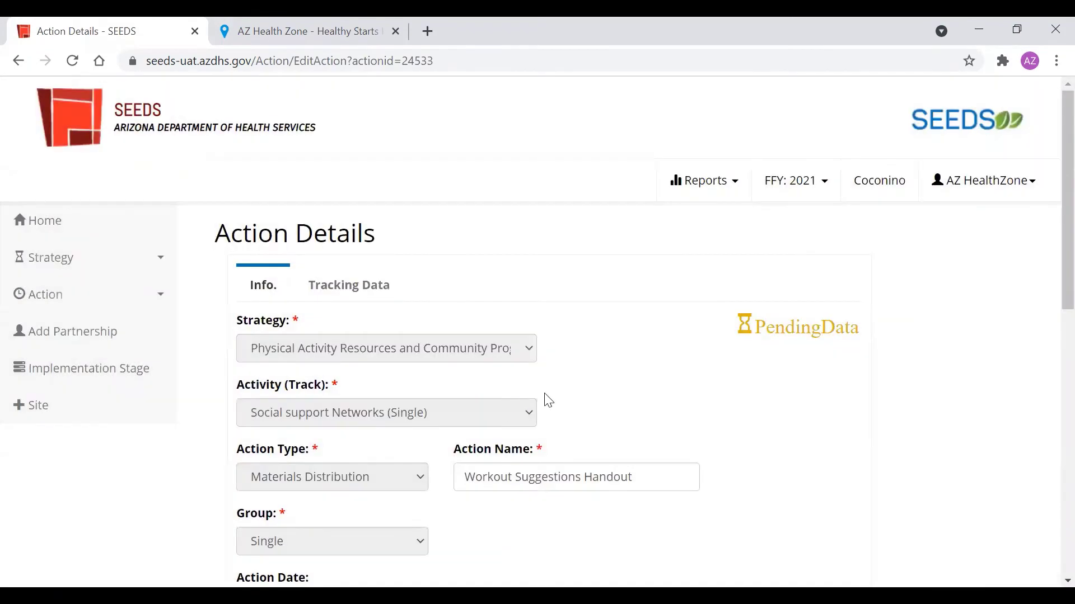
# Review the saved action's general information and its Materials Distribution tracking data fields.
pyautogui.scroll(-1, 543, 398)
pyautogui.scroll(-4, 508, 308)
pyautogui.scroll(5, 510, 338)
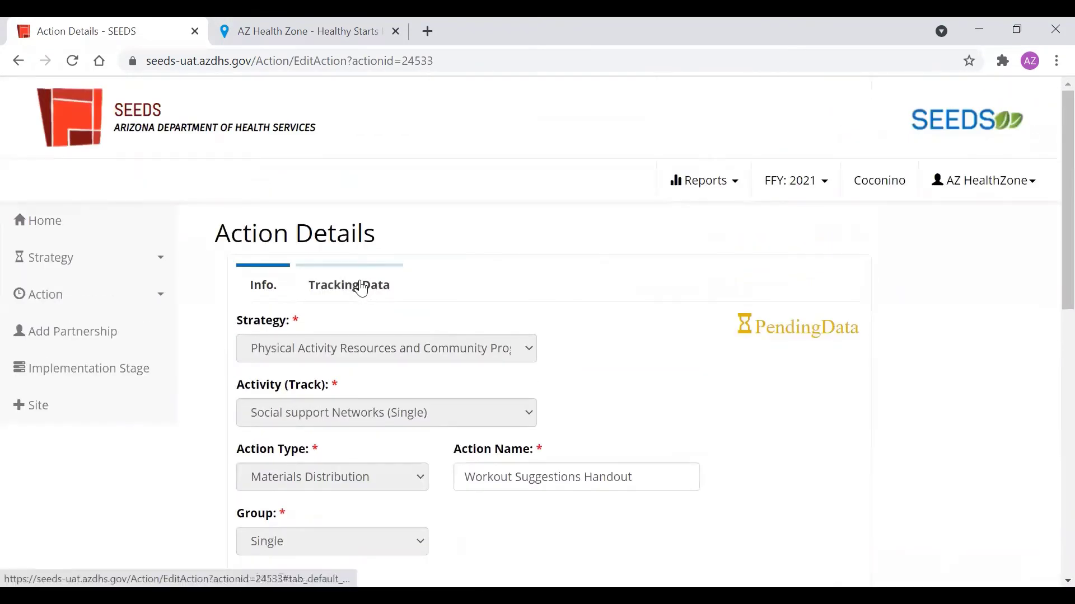
pyautogui.click(387, 285)
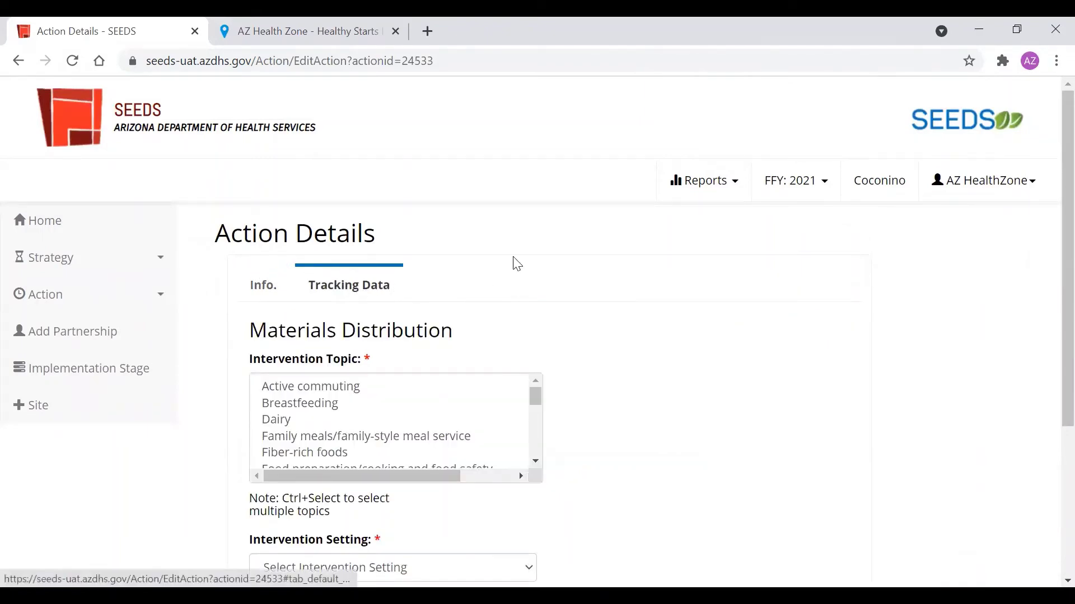
pyautogui.scroll(-3, 538, 266)
pyautogui.scroll(4, 137, 211)
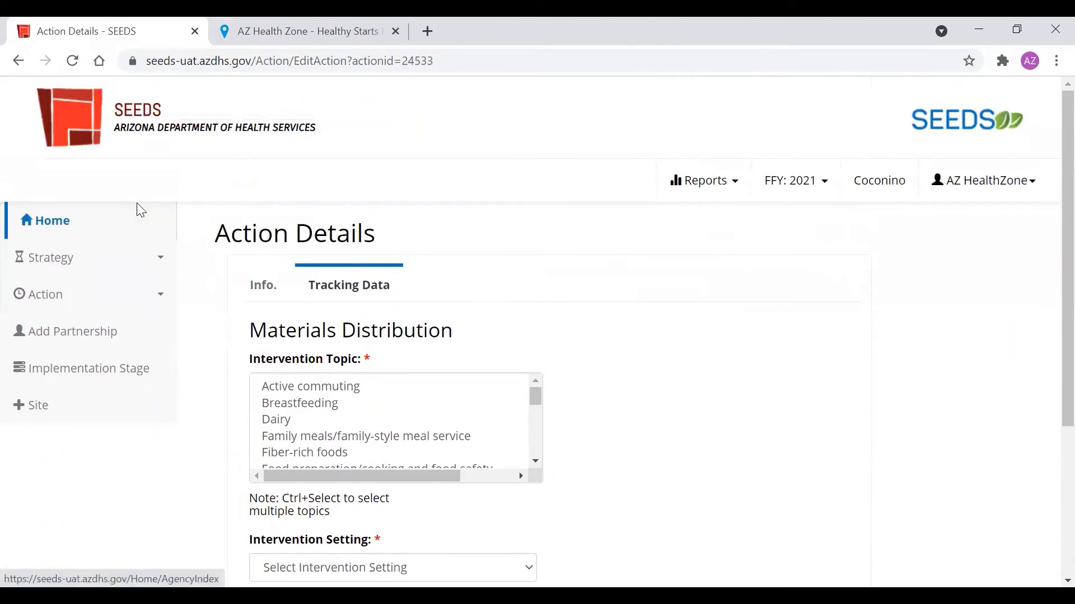
# Return to the dashboard and list all actions with the Pending Data status.
pyautogui.click(139, 211)
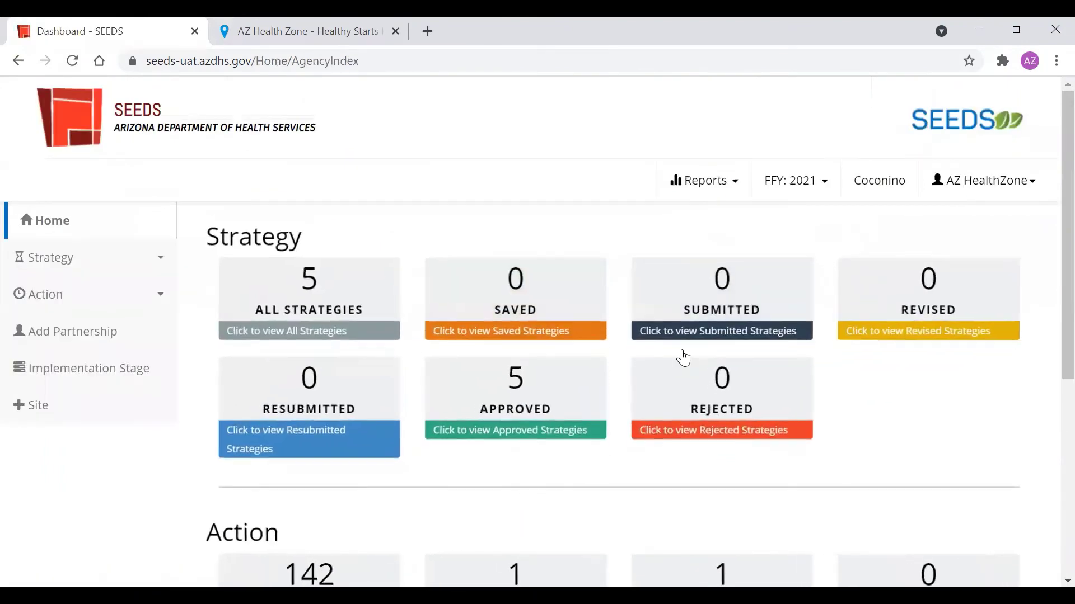
pyautogui.scroll(-1, 628, 371)
pyautogui.scroll(-5, 628, 370)
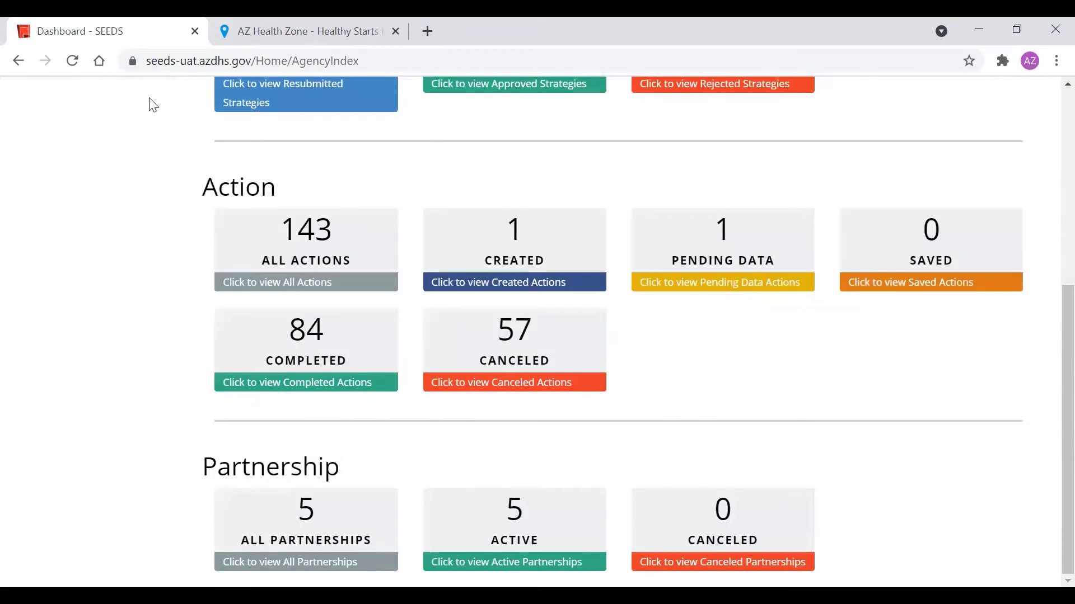
pyautogui.click(737, 274)
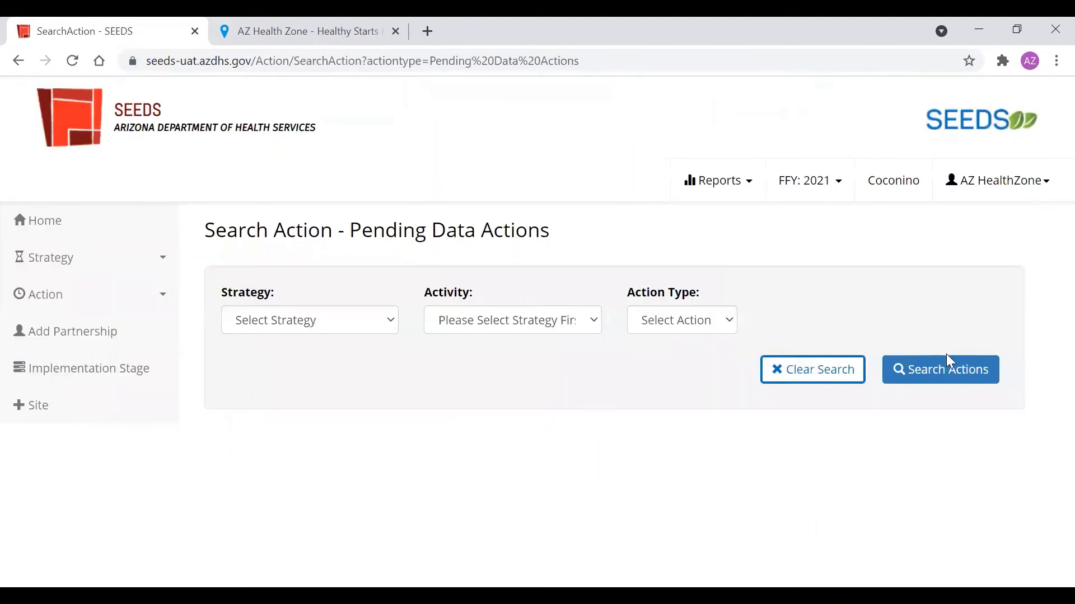
pyautogui.click(946, 358)
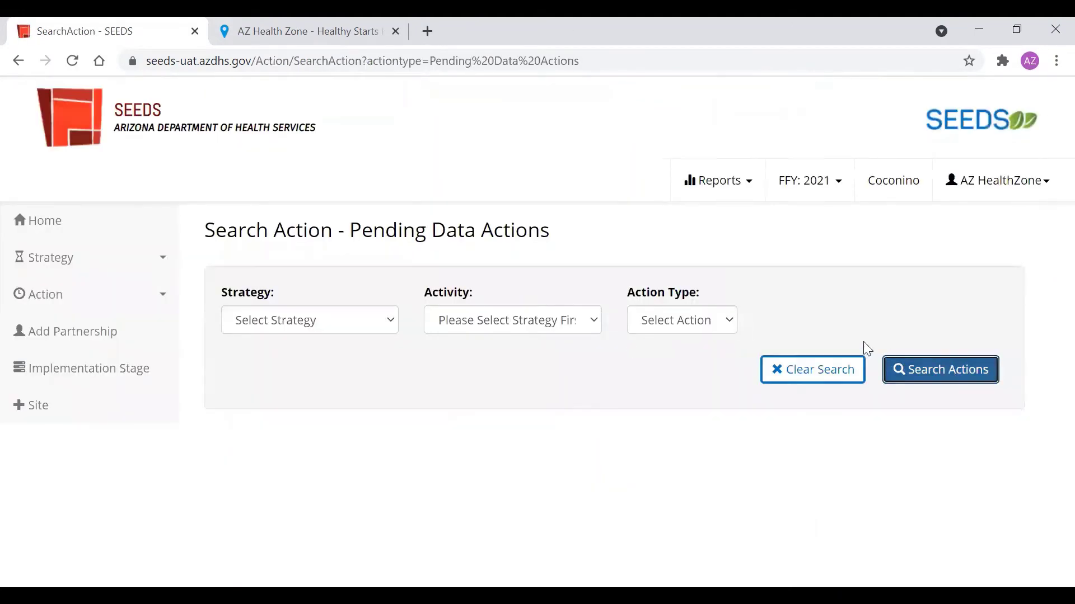
pyautogui.scroll(-1, 371, 338)
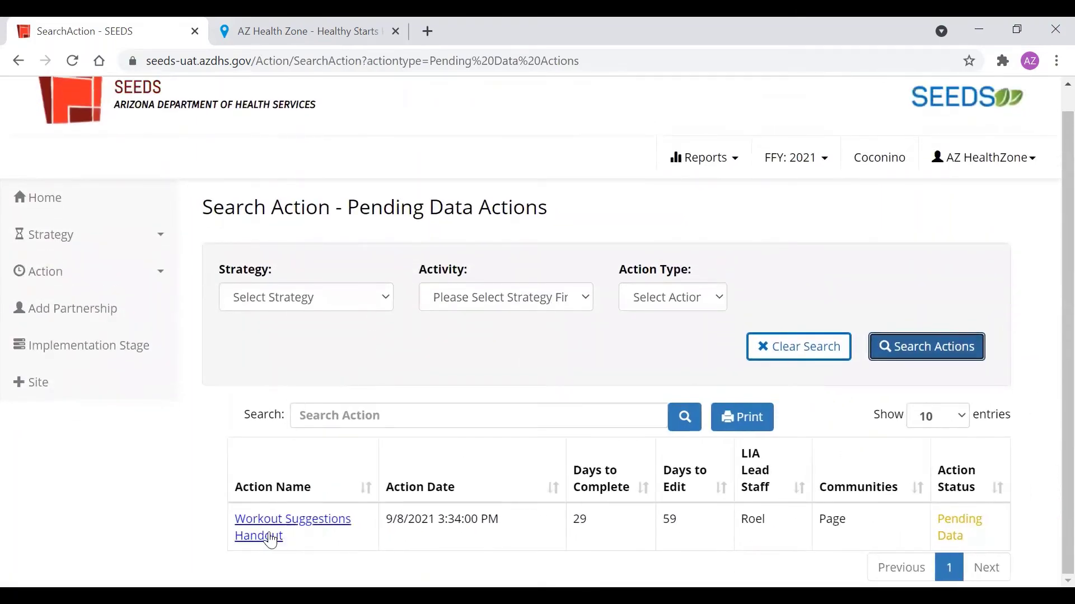
# Open the tracking data of the Workout Suggestions Handout action.
pyautogui.click(270, 535)
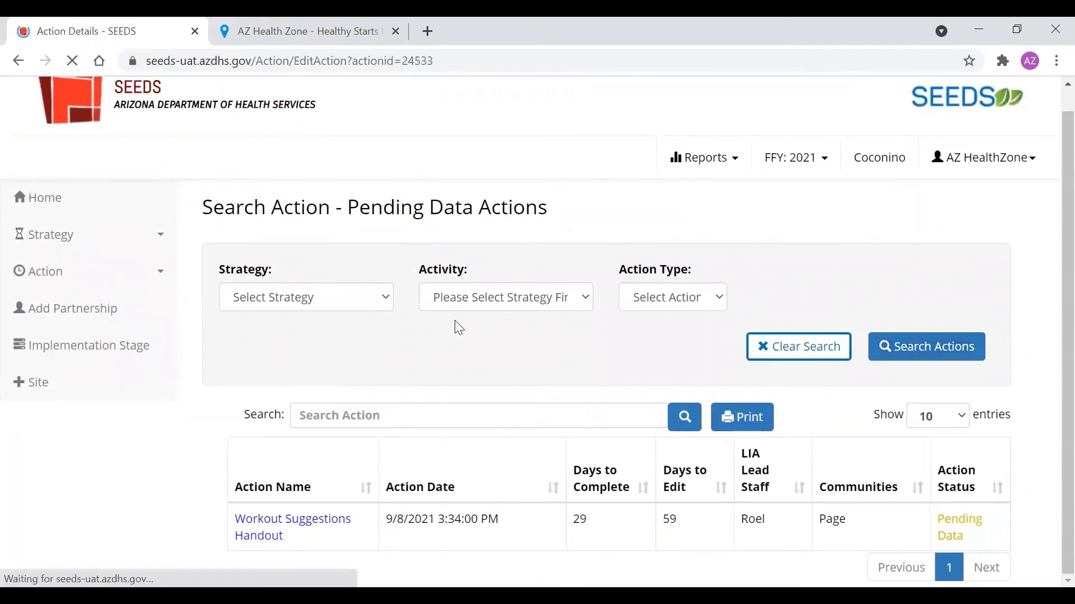
pyautogui.click(387, 286)
pyautogui.scroll(-1, 698, 336)
pyautogui.scroll(-2, 698, 336)
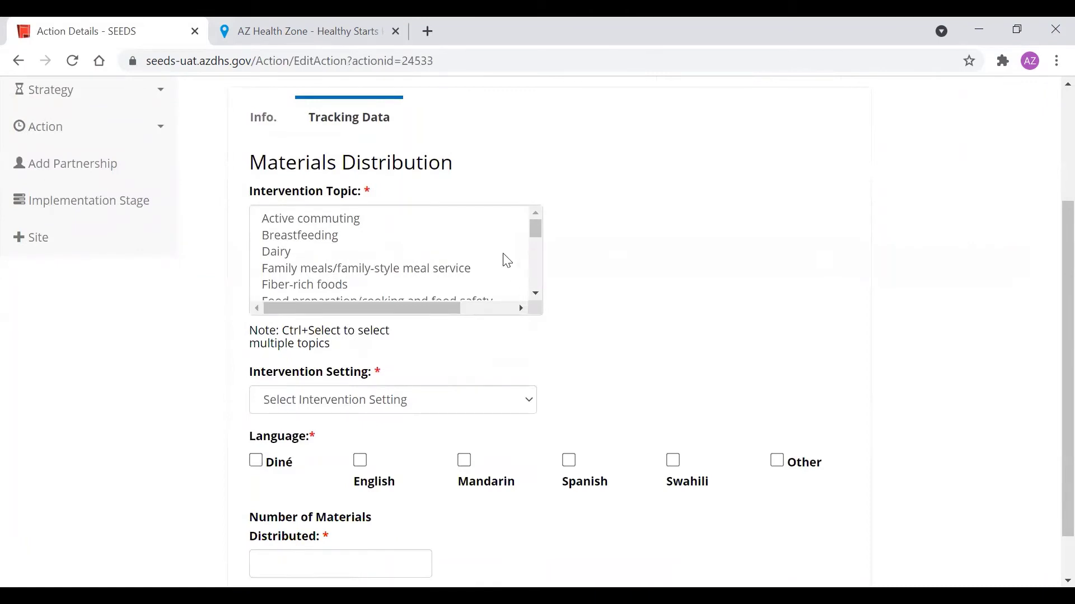
# Select the intervention topics Participation in sports and recreational activities and Prevention of obesity, diabetes, and other chronic diseases.
pyautogui.moveTo(541, 313); pyautogui.dragTo(571, 347)
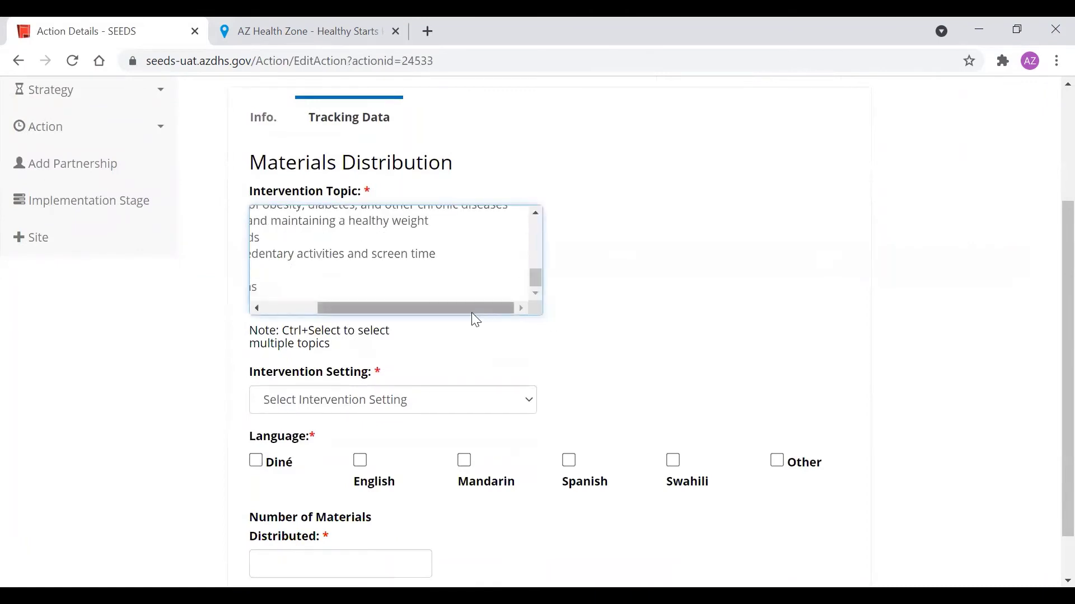
pyautogui.moveTo(471, 308); pyautogui.dragTo(325, 307)
pyautogui.scroll(2, 407, 267)
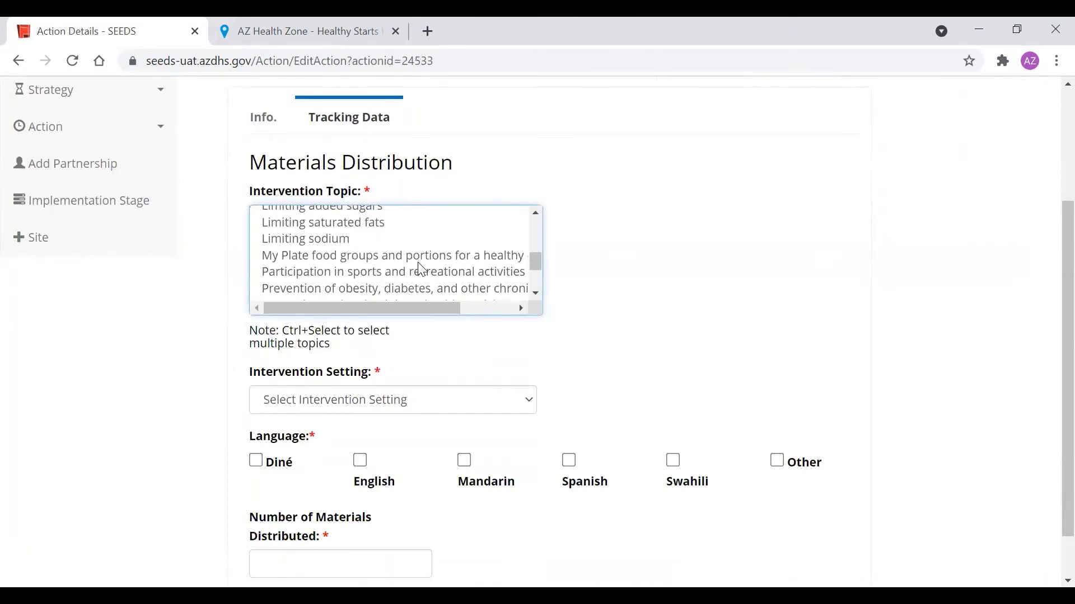
pyautogui.scroll(-2, 411, 270)
pyautogui.scroll(2, 347, 258)
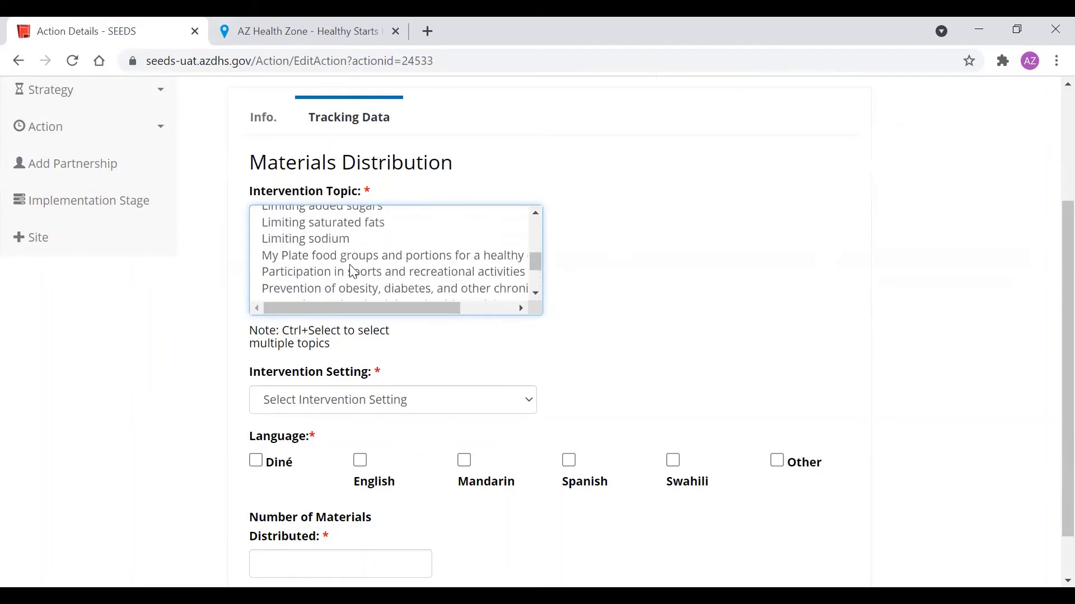
pyautogui.click(358, 292)
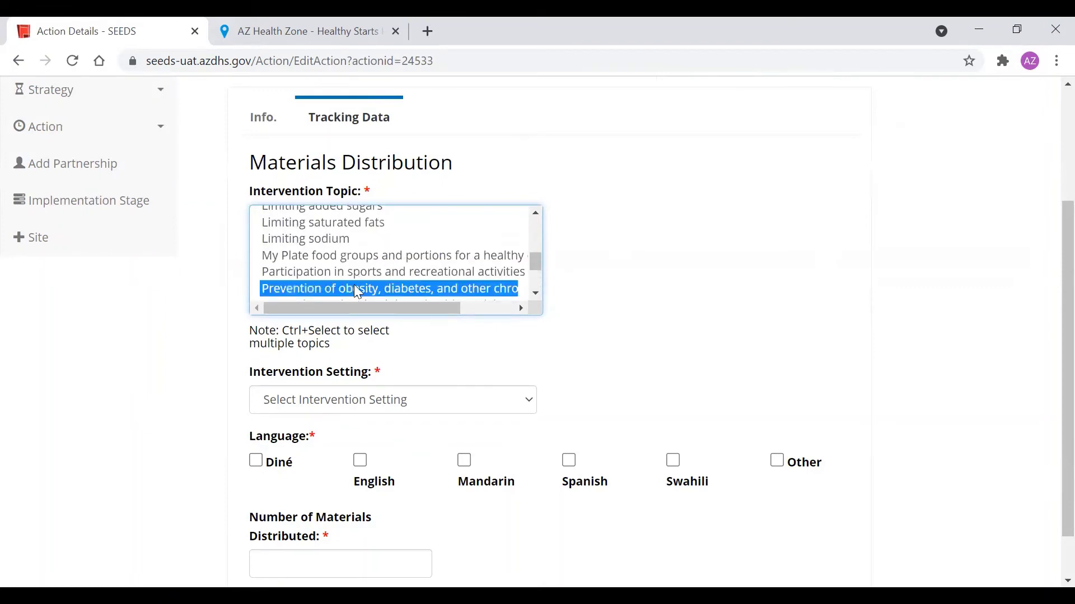
pyautogui.keyDown('ctrl'); pyautogui.click(360, 274); pyautogui.keyUp('ctrl')
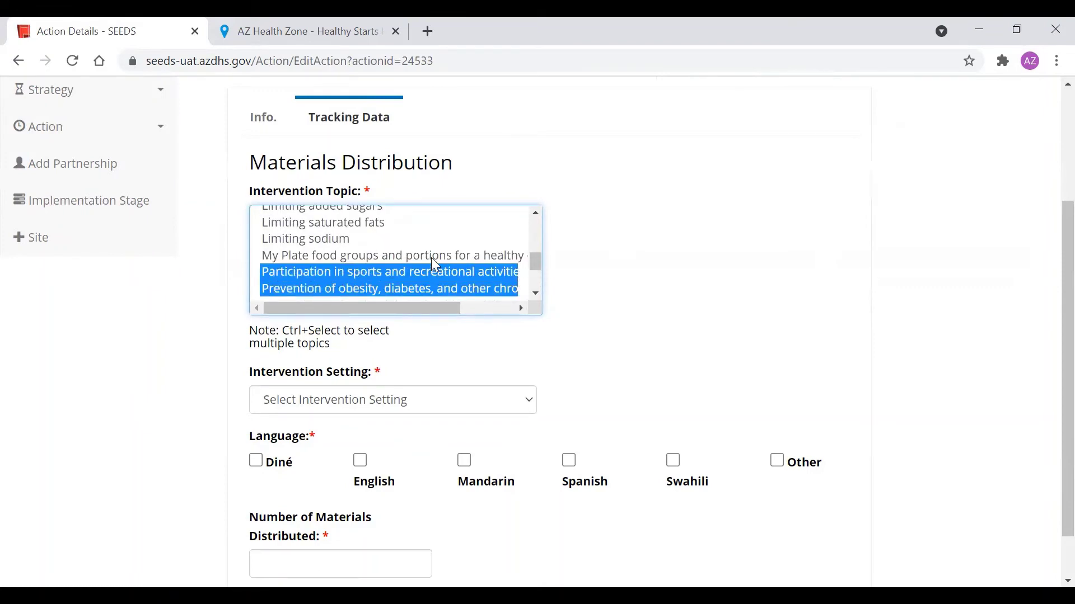
pyautogui.scroll(2, 535, 212)
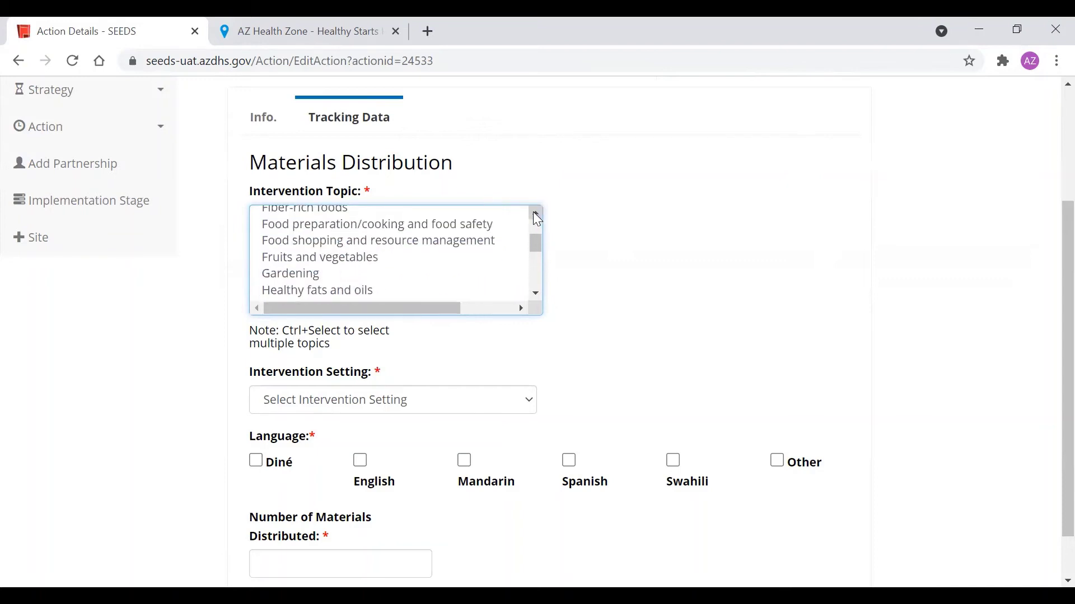
pyautogui.scroll(3, 535, 213)
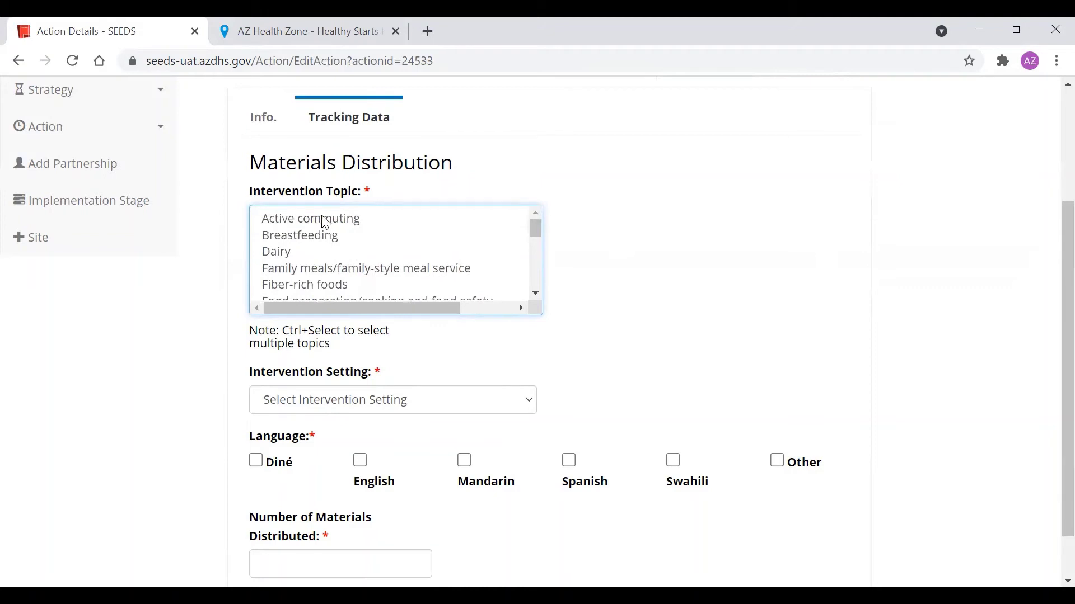
pyautogui.scroll(-5, 539, 297)
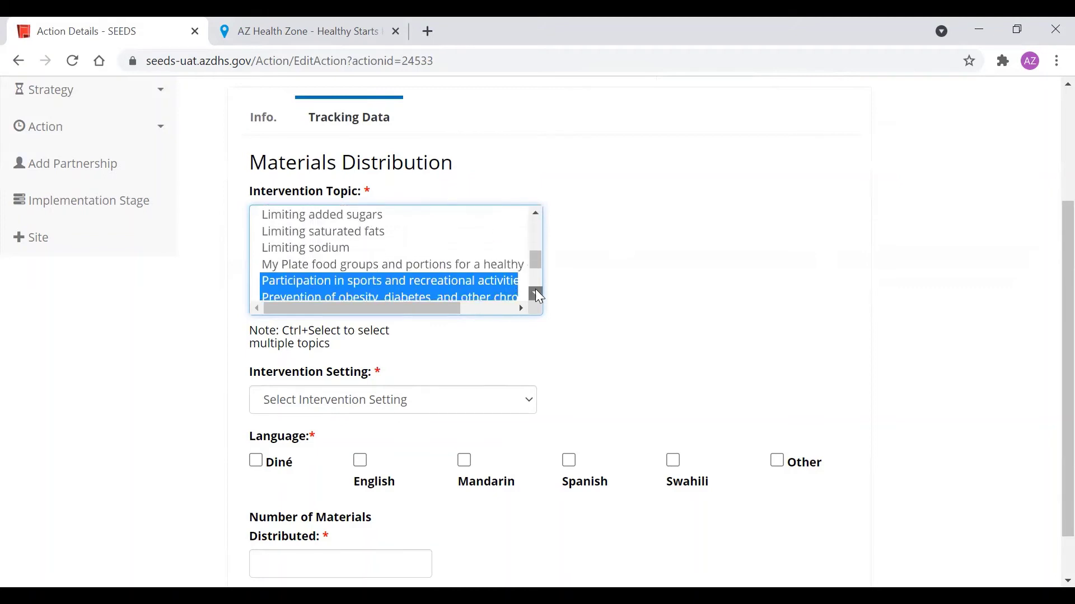
# Set the intervention setting to Community and recreation centers and choose Diné, English and Spanish as languages.
pyautogui.click(451, 401)
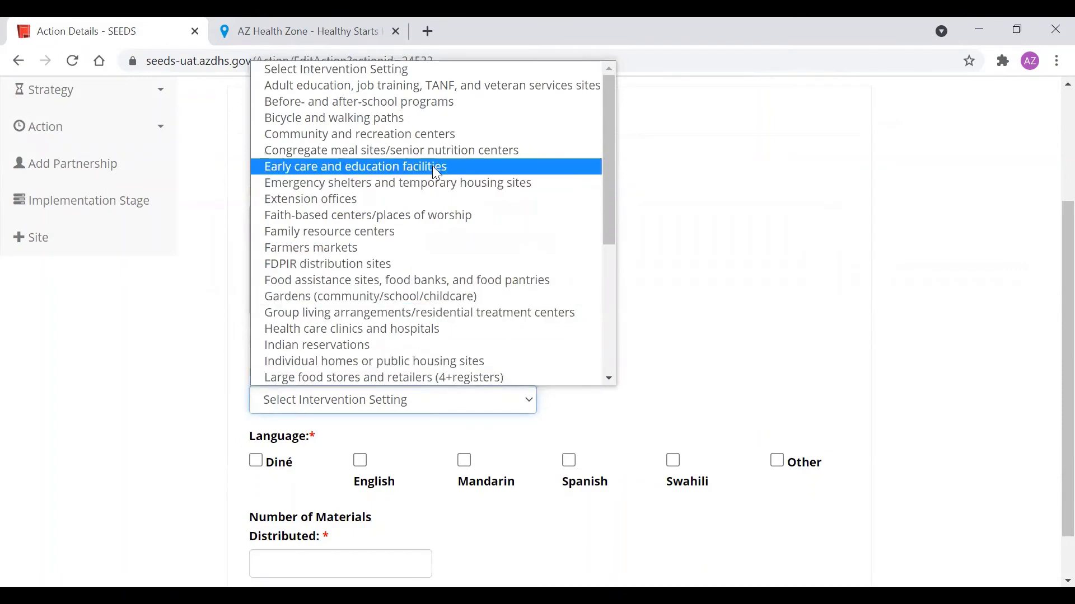
pyautogui.click(432, 138)
pyautogui.scroll(-1, 546, 216)
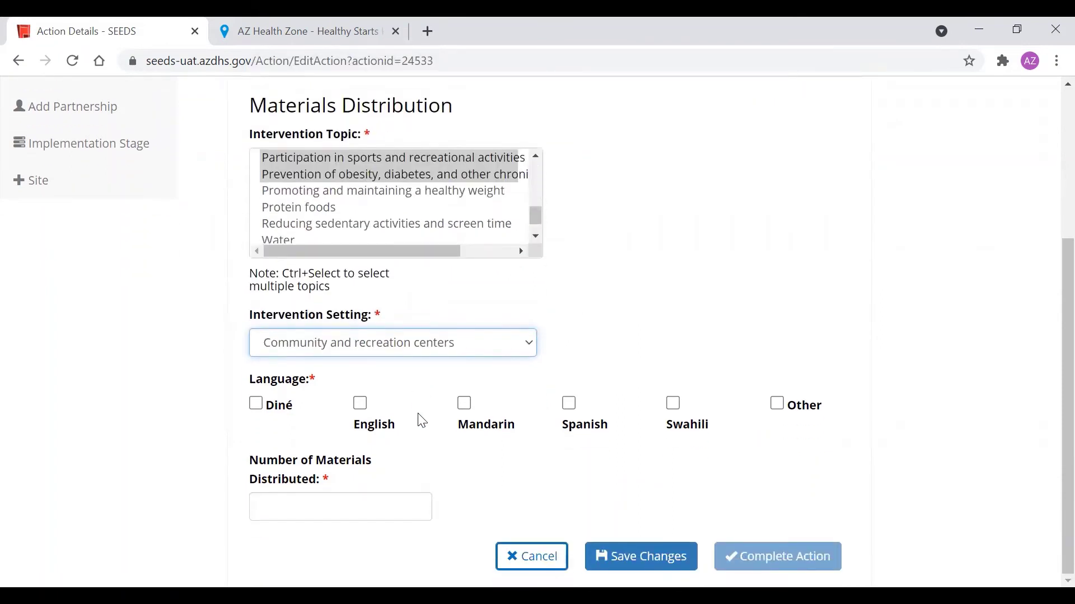
pyautogui.click(360, 404)
pyautogui.click(256, 404)
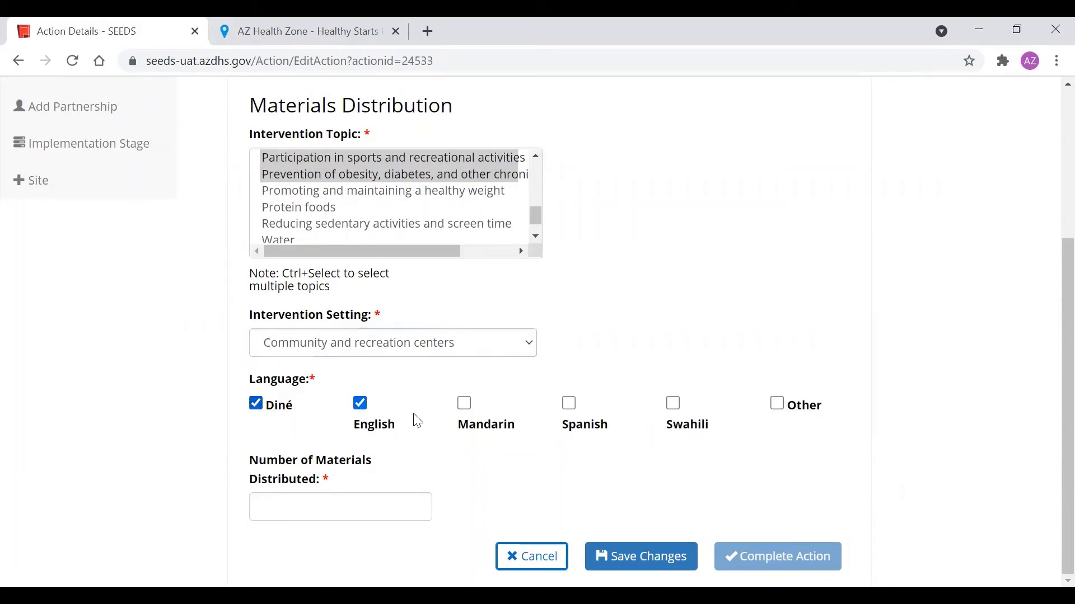
pyautogui.click(568, 403)
# Enter 50 as the number of materials distributed and save the tracking data changes.
pyautogui.click(324, 498)
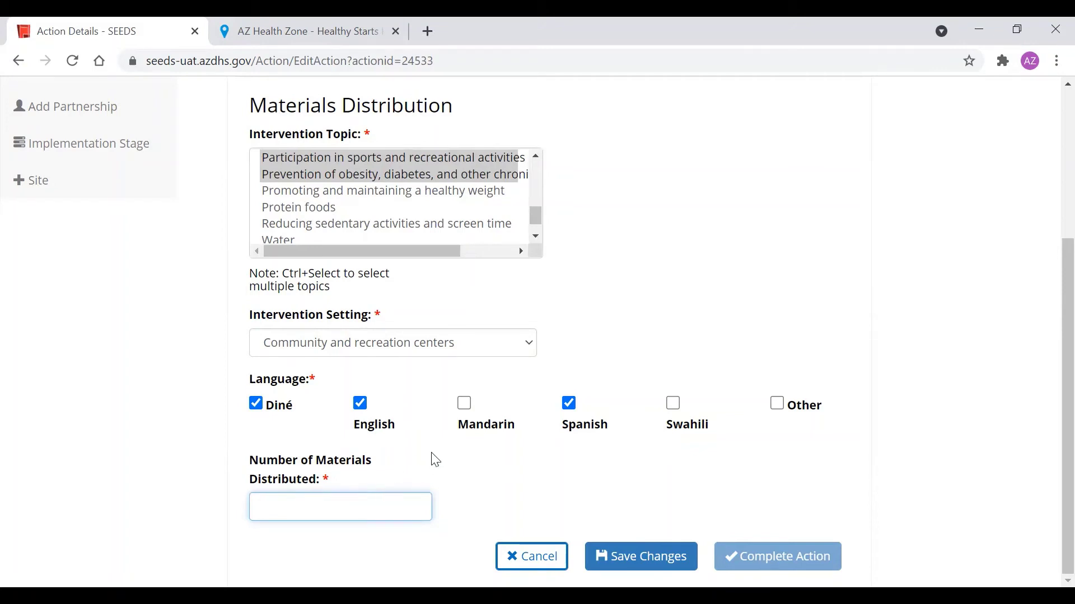
pyautogui.write('0')
pyautogui.click(621, 561)
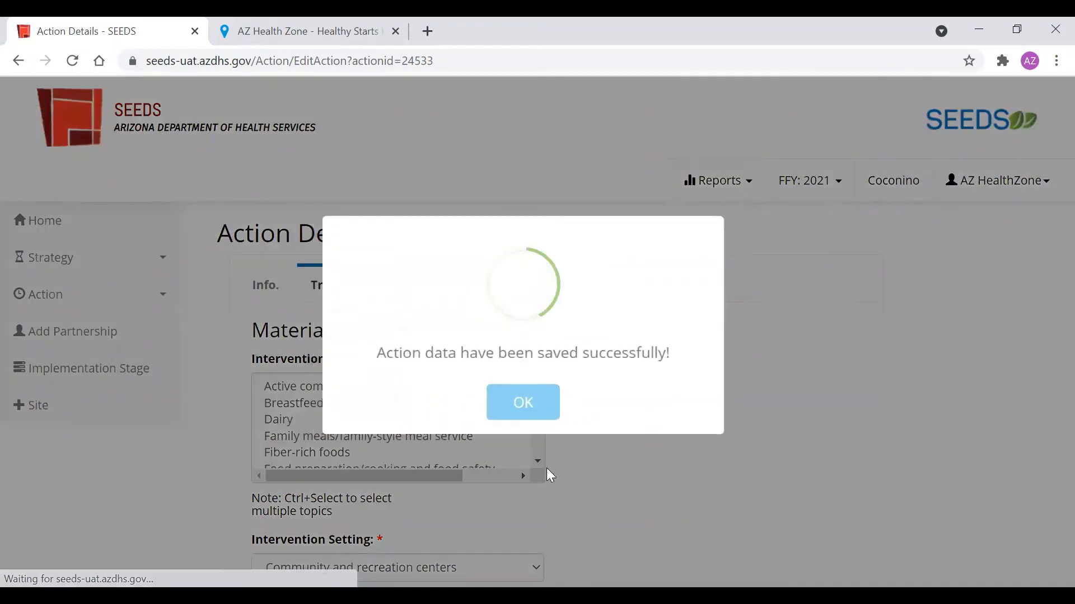
pyautogui.click(520, 400)
# Return to the dashboard and list all actions with the Saved status.
pyautogui.scroll(-2, 726, 418)
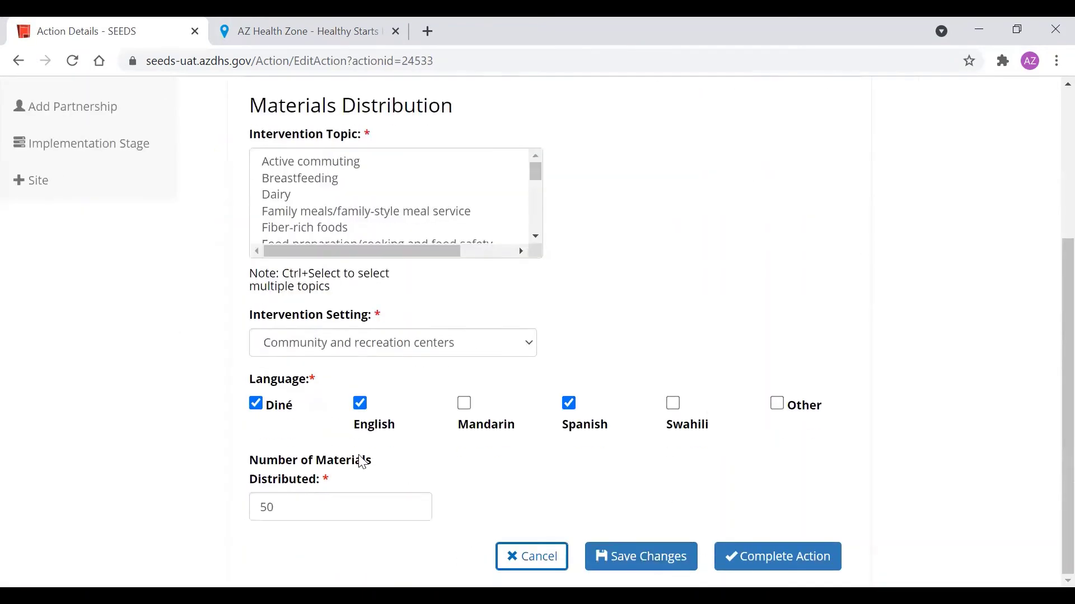
pyautogui.scroll(4, 375, 439)
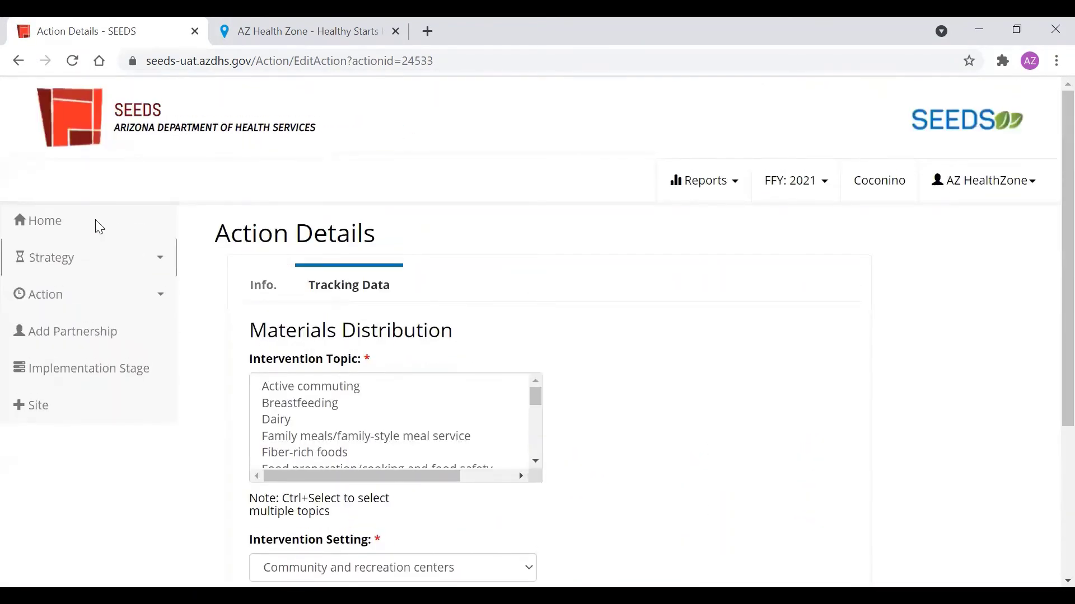
pyautogui.click(96, 224)
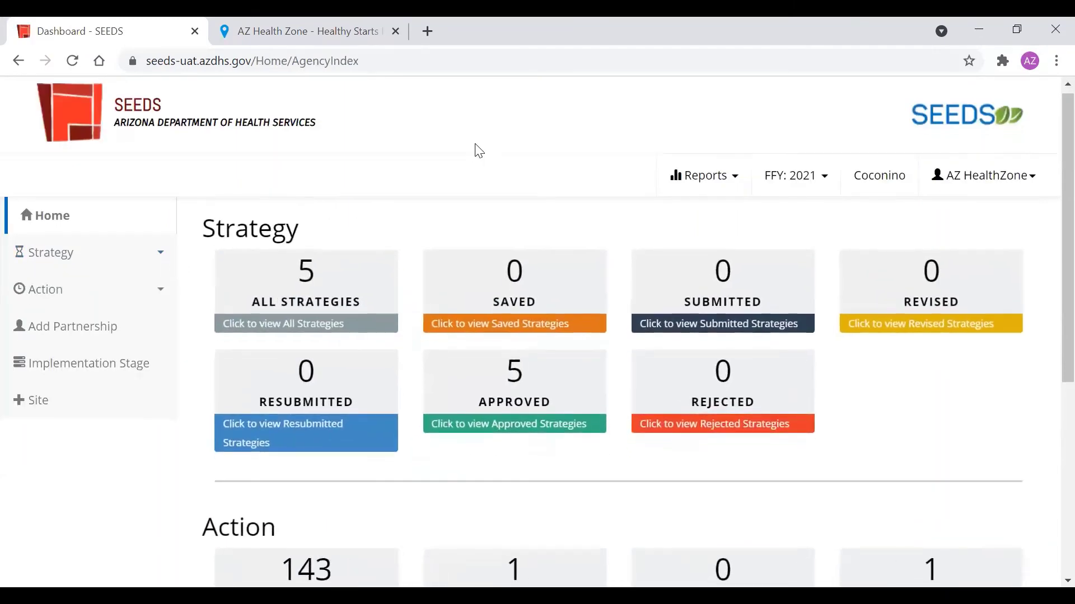
pyautogui.scroll(-5, 481, 162)
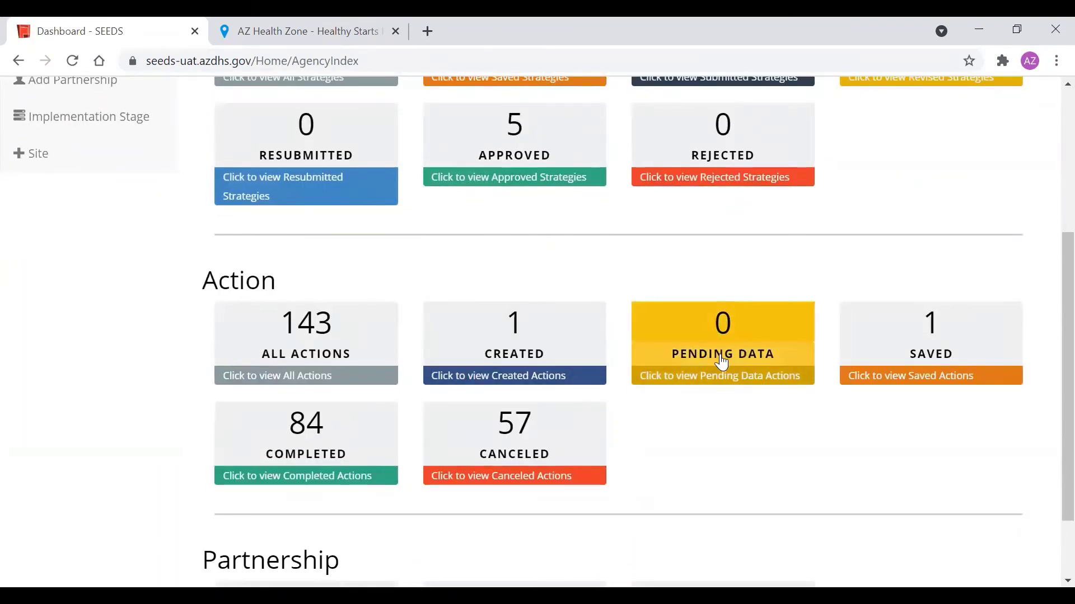
pyautogui.click(971, 383)
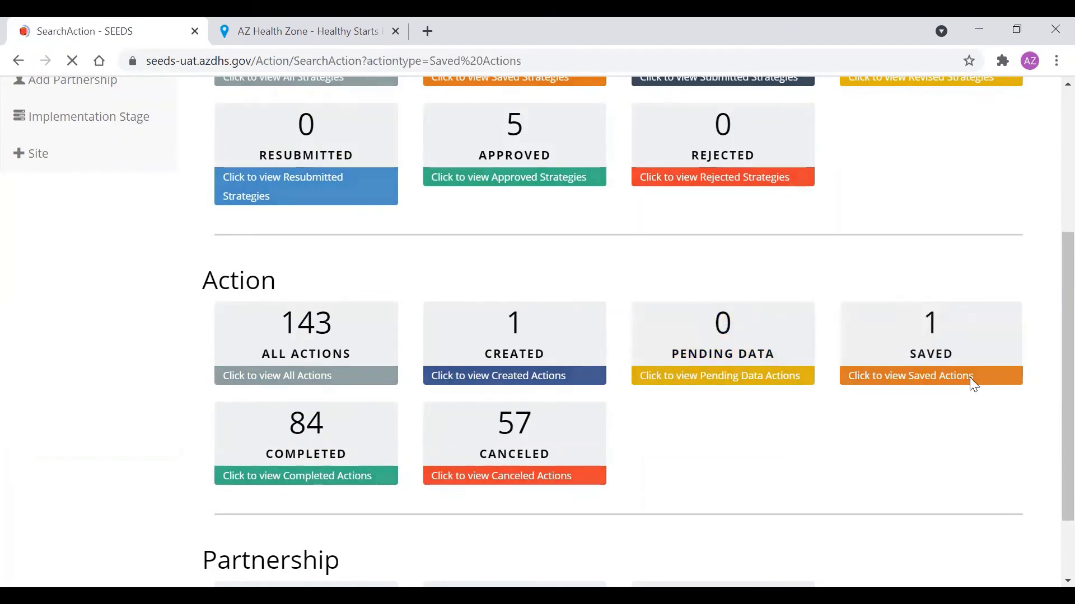
pyautogui.click(930, 370)
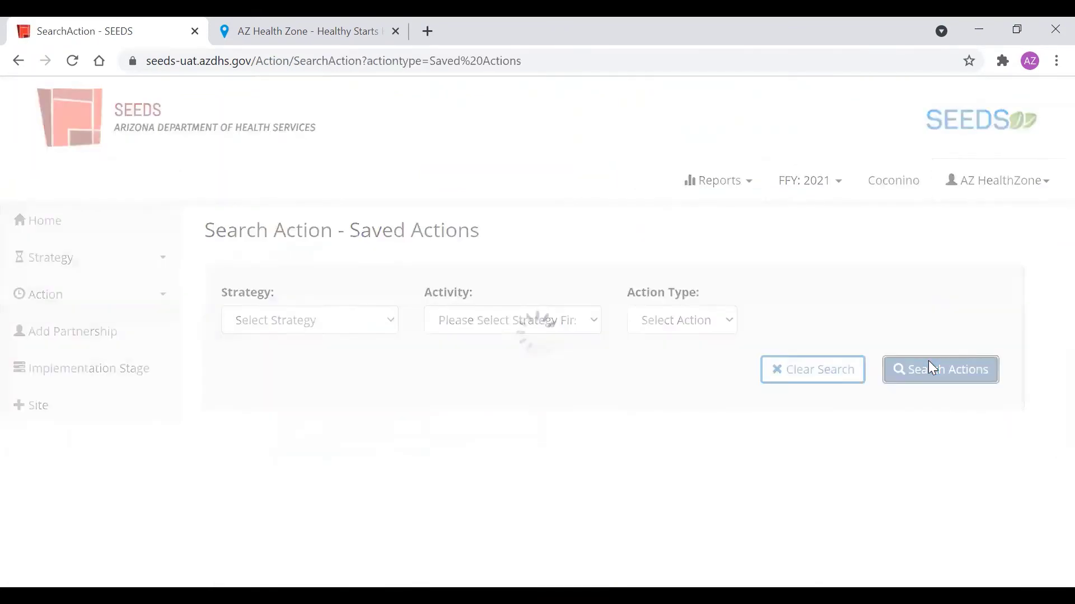
pyautogui.scroll(-1, 855, 511)
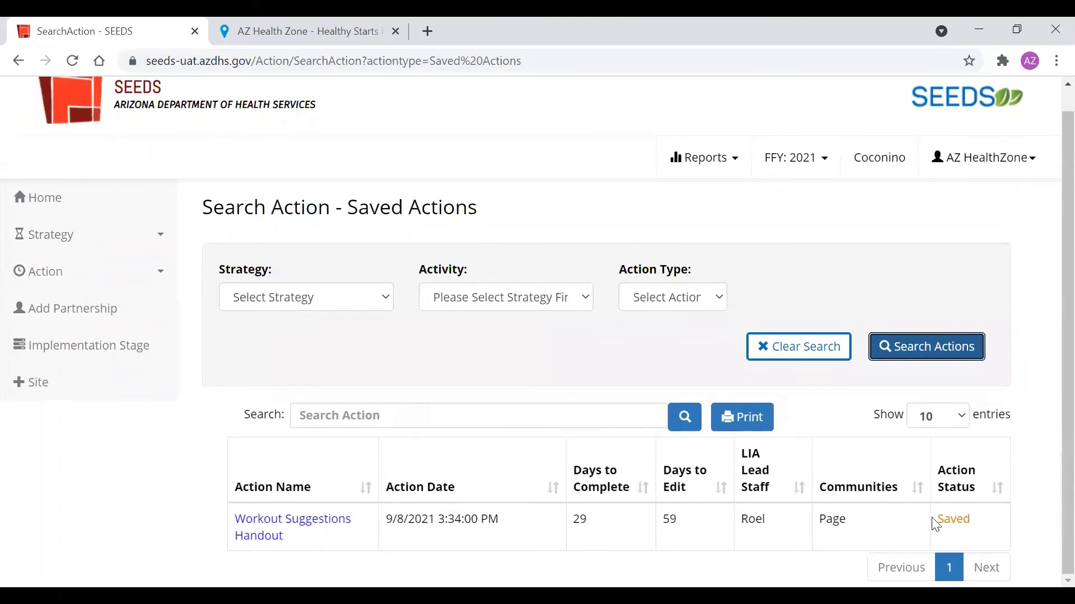
# Open the tracking data of the saved Workout Suggestions Handout action and mark the action as completed.
pyautogui.click(336, 518)
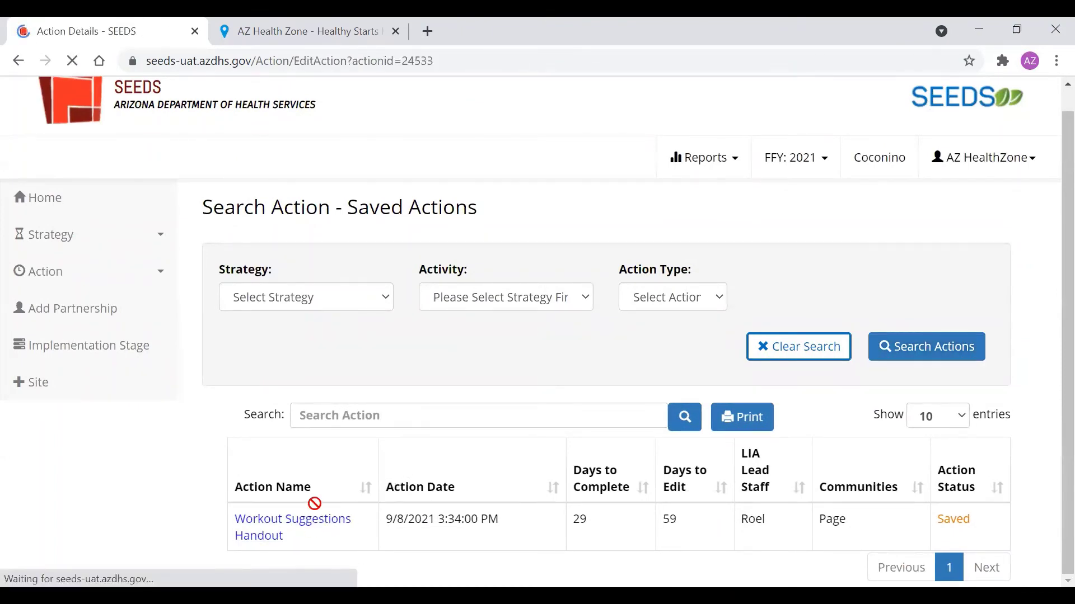
pyautogui.scroll(-10, 643, 367)
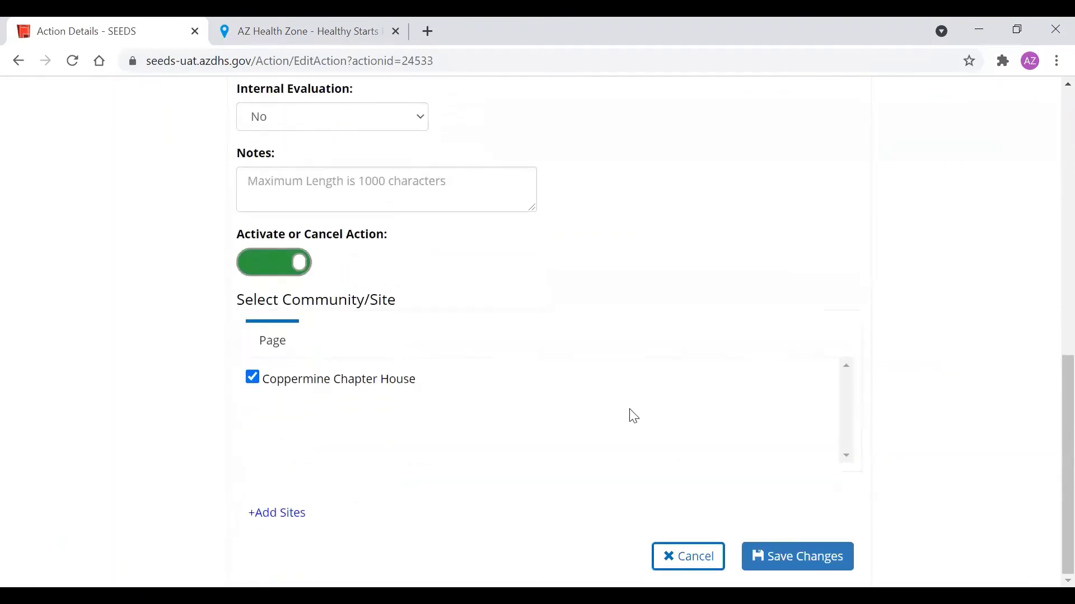
pyautogui.click(750, 554)
pyautogui.click(351, 285)
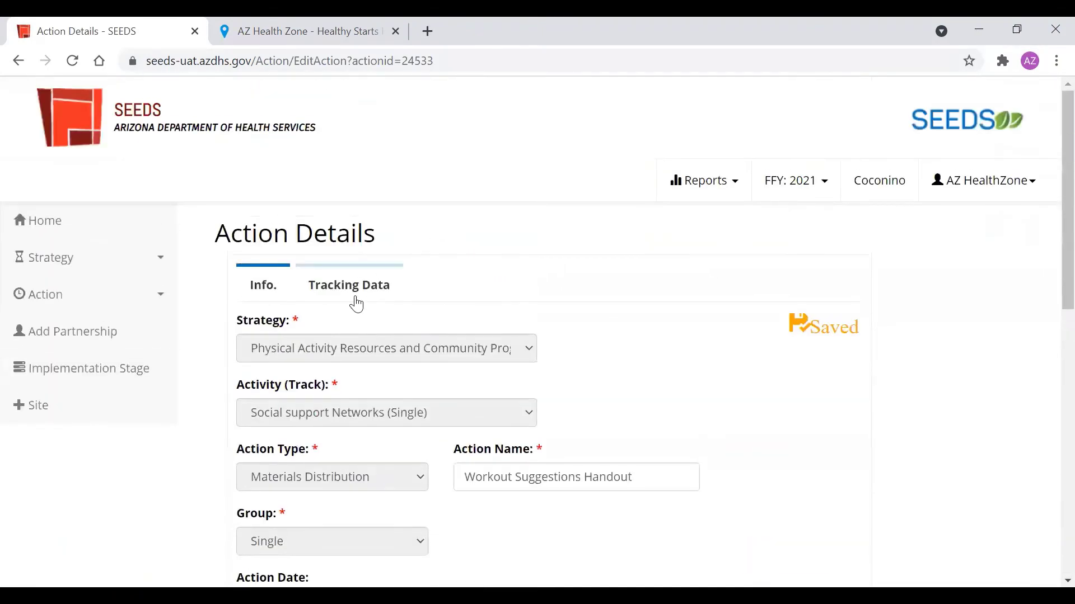
pyautogui.scroll(-4, 683, 338)
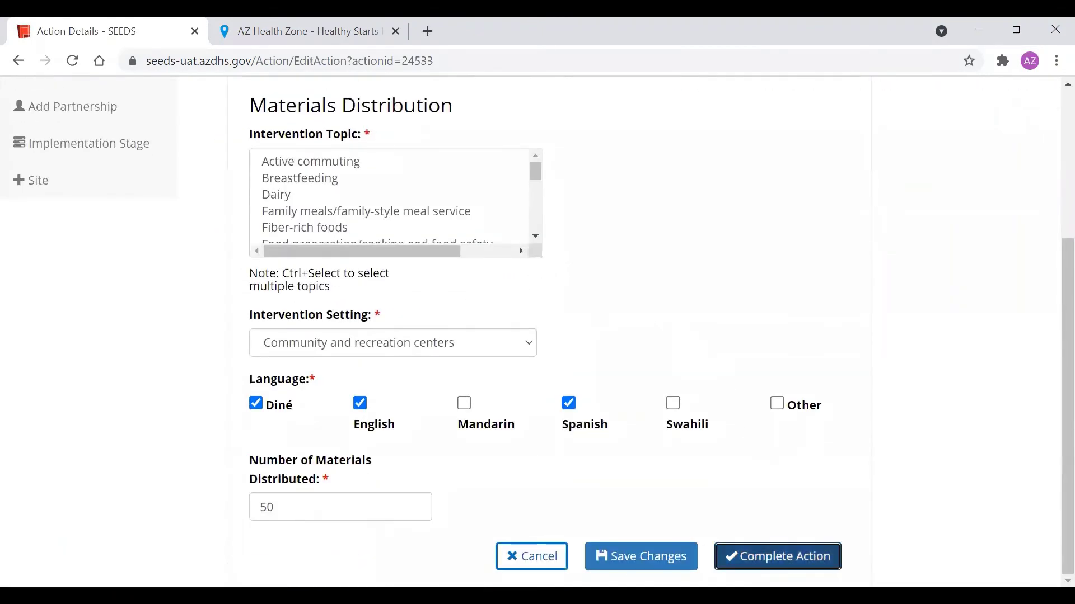
pyautogui.click(775, 557)
pyautogui.click(607, 469)
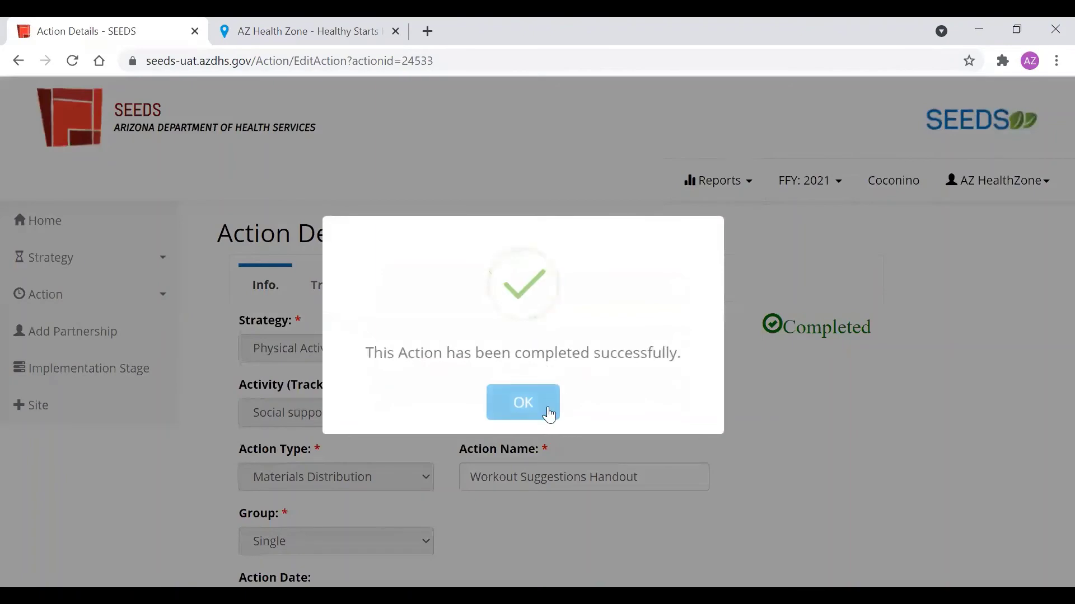
pyautogui.click(546, 411)
# Return to the dashboard and open the search for completed actions.
pyautogui.click(80, 230)
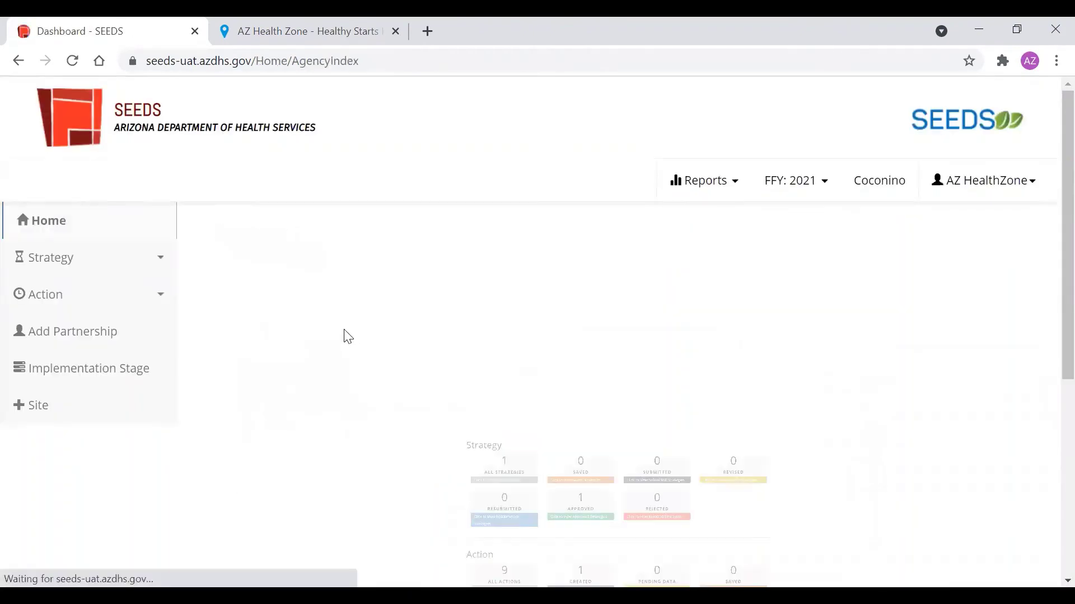
pyautogui.scroll(-6, 343, 342)
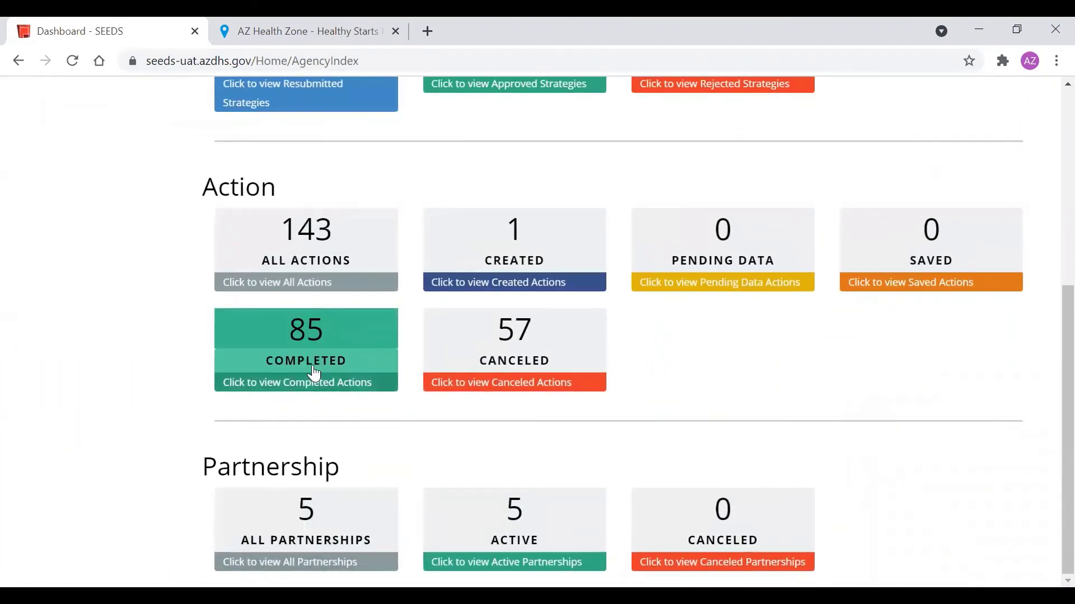
pyautogui.click(314, 374)
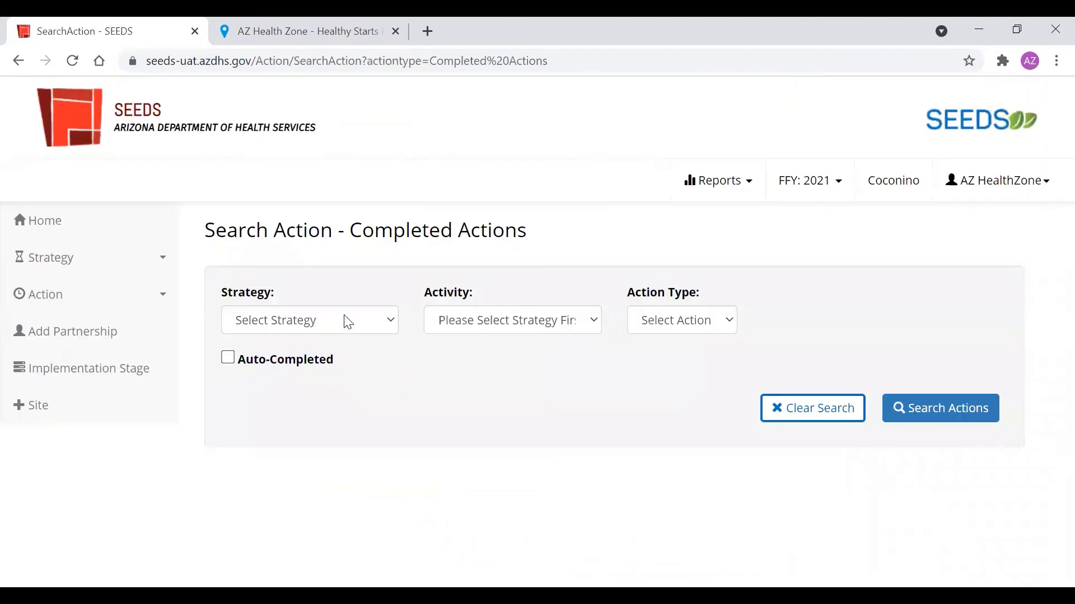
# Search the completed actions for the Physical Activity Resources and Community Programming strategy and the Social support Networks (Single) activity.
pyautogui.click(347, 322)
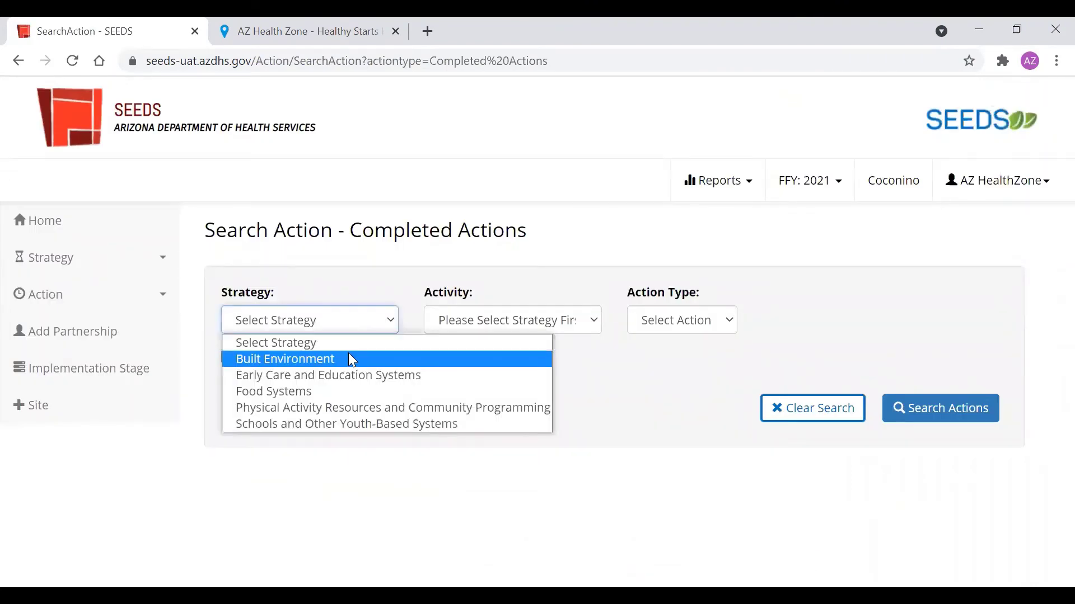
pyautogui.click(380, 409)
pyautogui.click(564, 321)
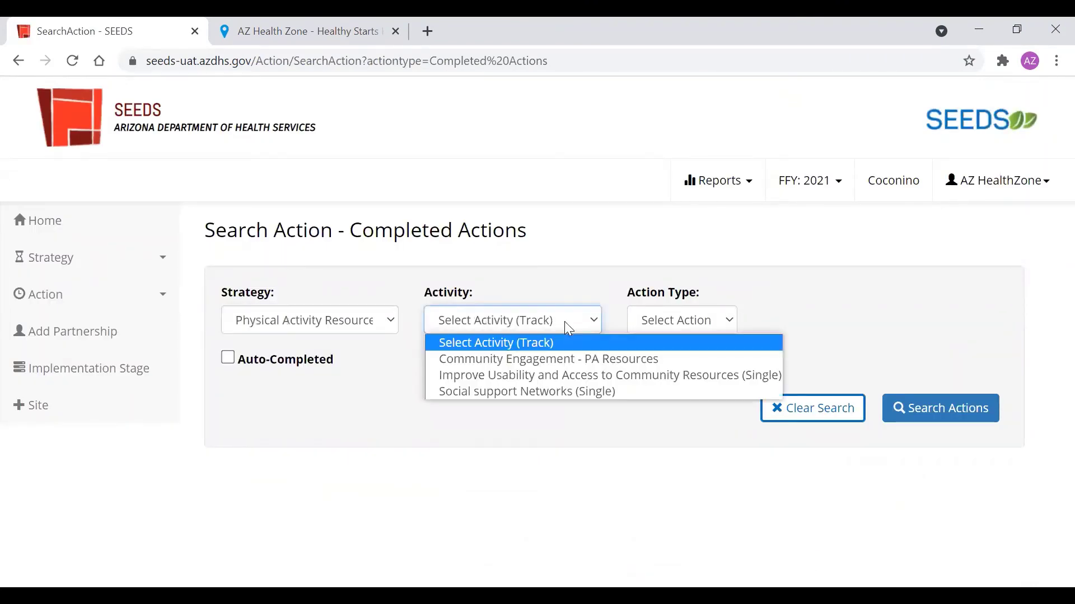
pyautogui.click(600, 393)
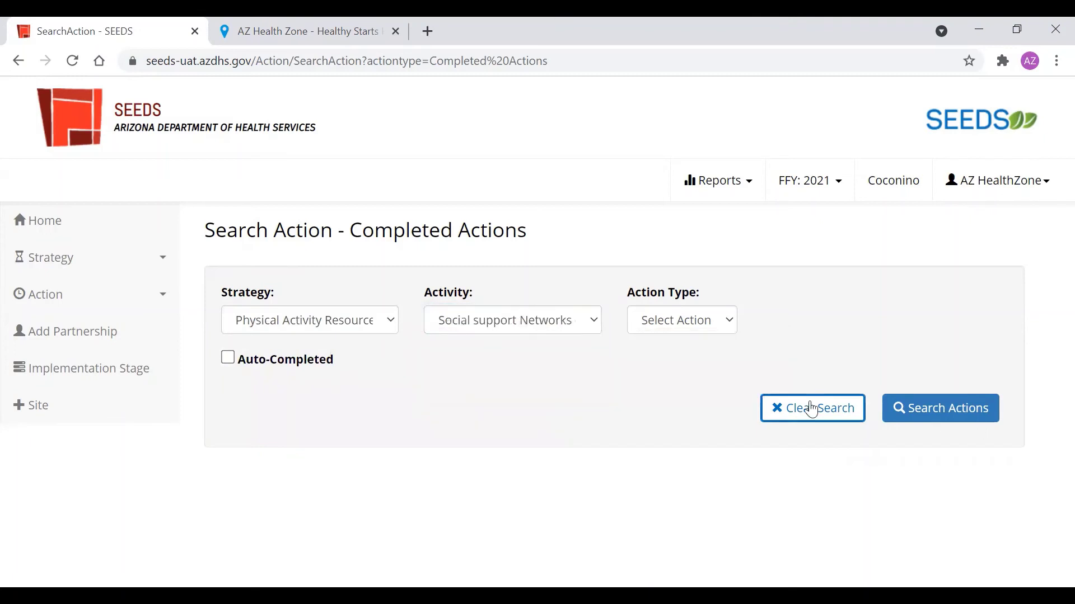
pyautogui.click(927, 413)
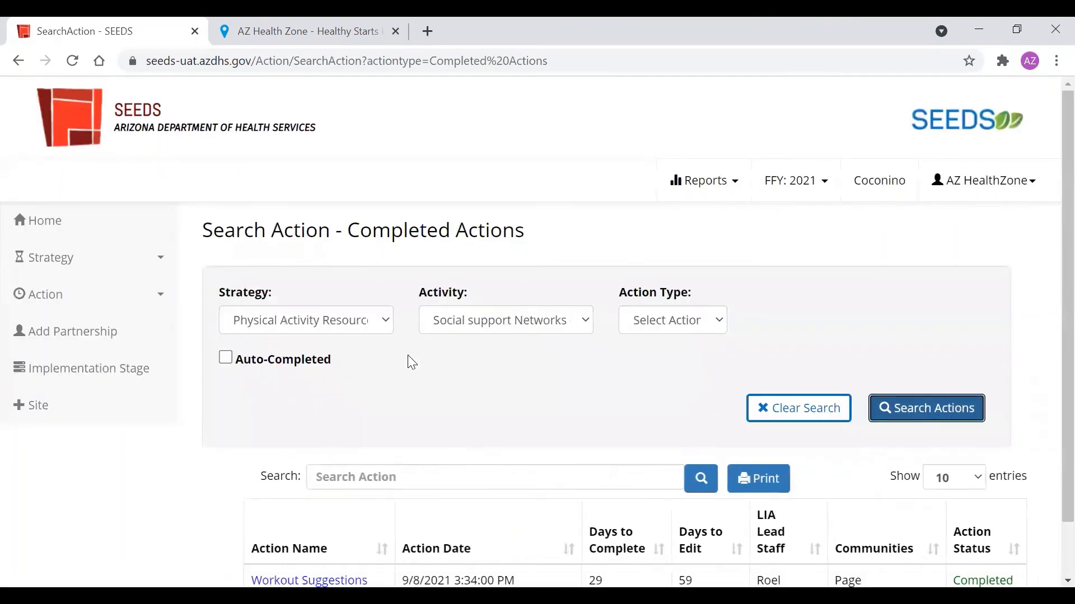
# Open the completed Workout Suggestions Handout action and review its general information.
pyautogui.scroll(-1, 388, 358)
pyautogui.click(300, 525)
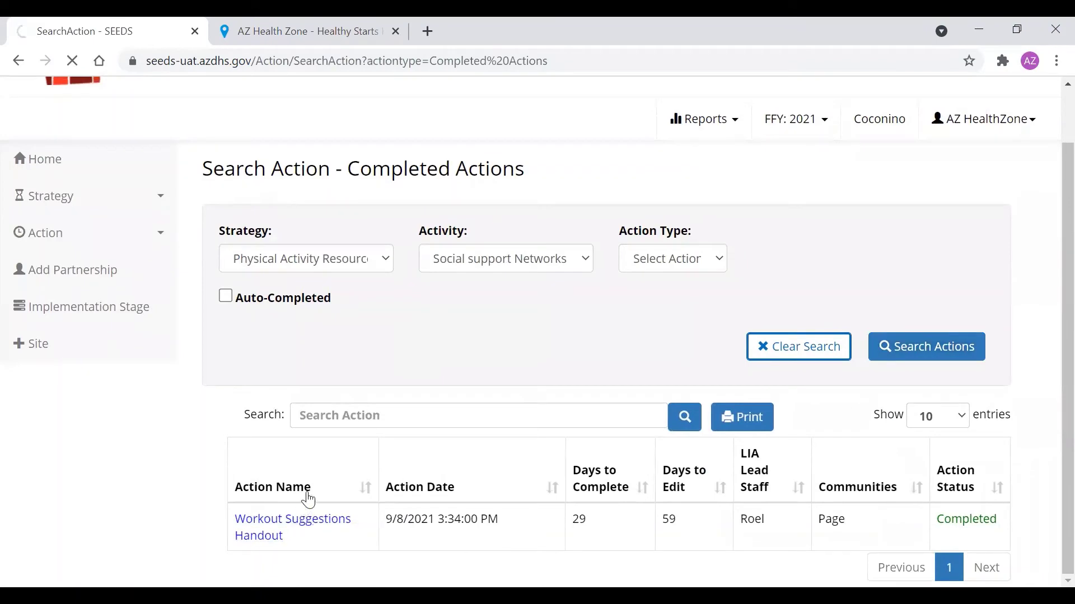
pyautogui.scroll(-5, 321, 420)
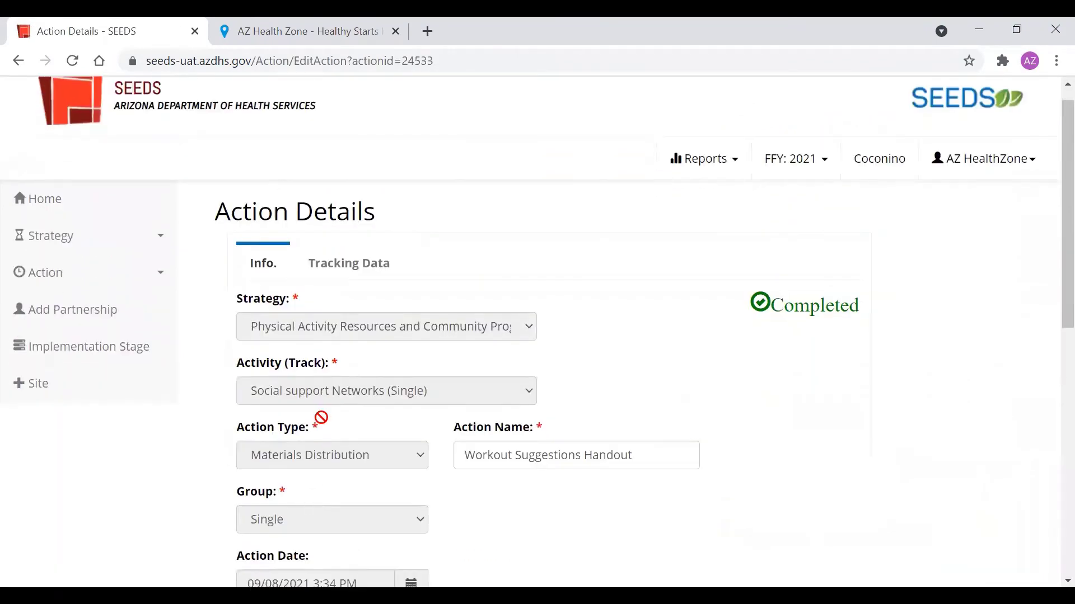
pyautogui.scroll(-1, 403, 417)
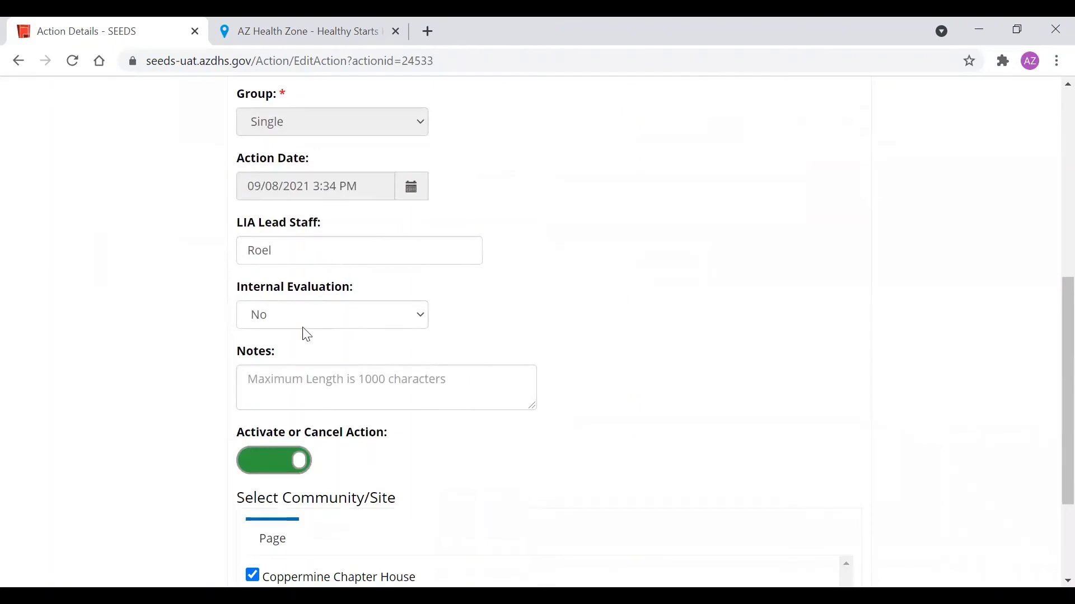
# Review the tracking data of the completed Workout Suggestions Handout action and return to its general information.
pyautogui.scroll(5, 489, 355)
pyautogui.click(351, 121)
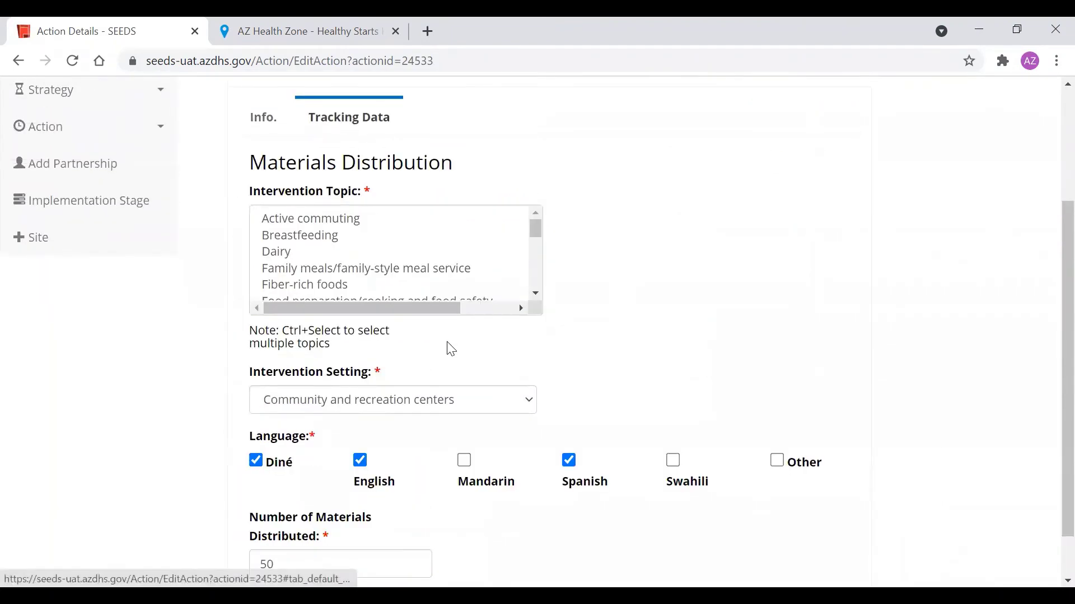
pyautogui.click(245, 113)
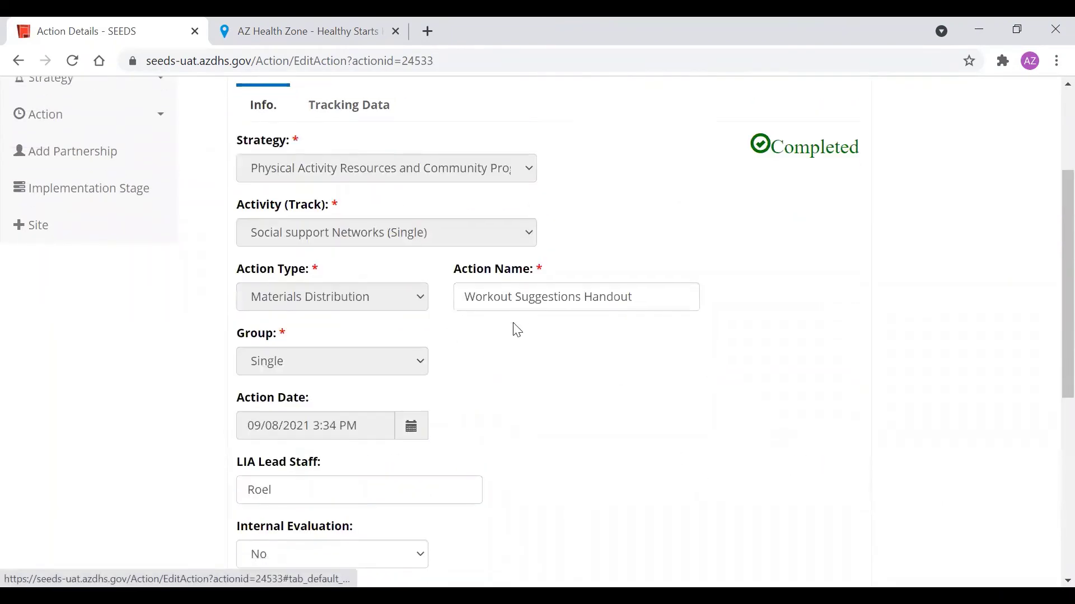
# Try switching the completed Workout Suggestions Handout action to cancelled and back to active without saving.
pyautogui.scroll(-4, 308, 505)
pyautogui.click(285, 475)
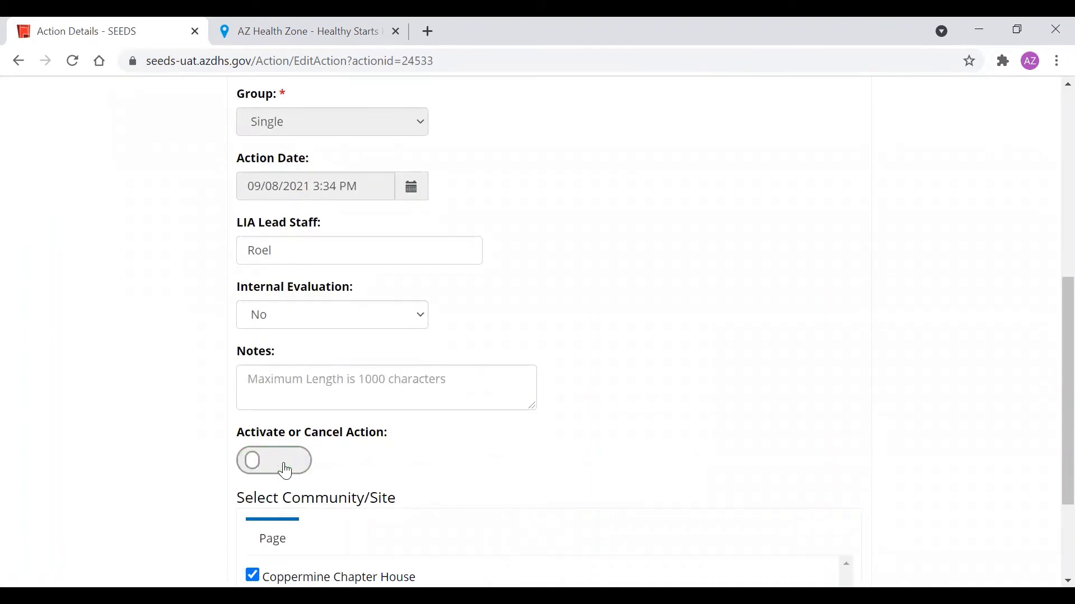
pyautogui.click(284, 469)
pyautogui.scroll(-3, 336, 448)
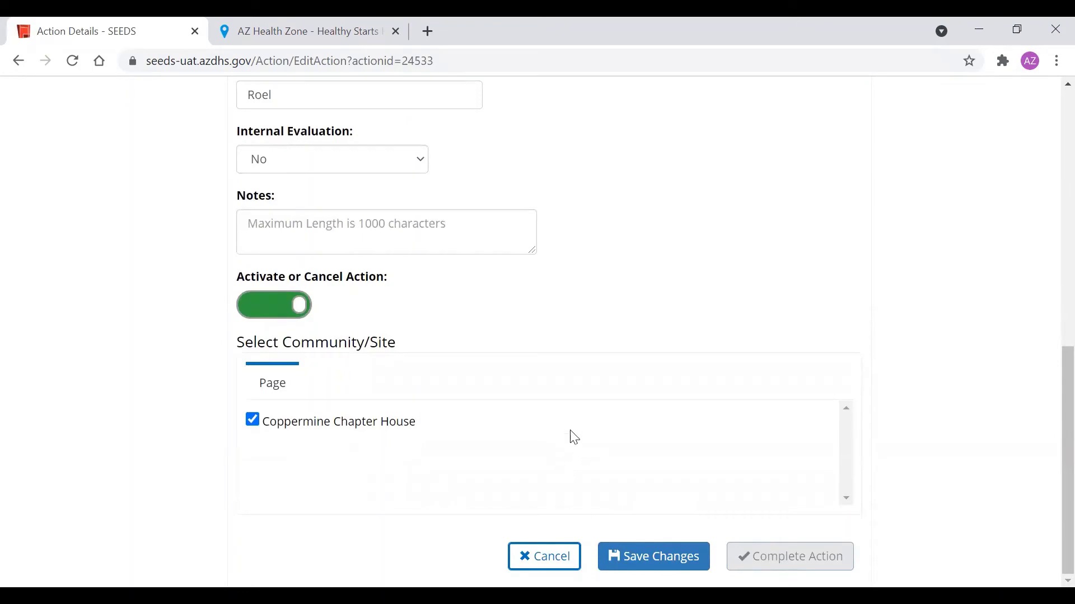
pyautogui.scroll(10, 455, 444)
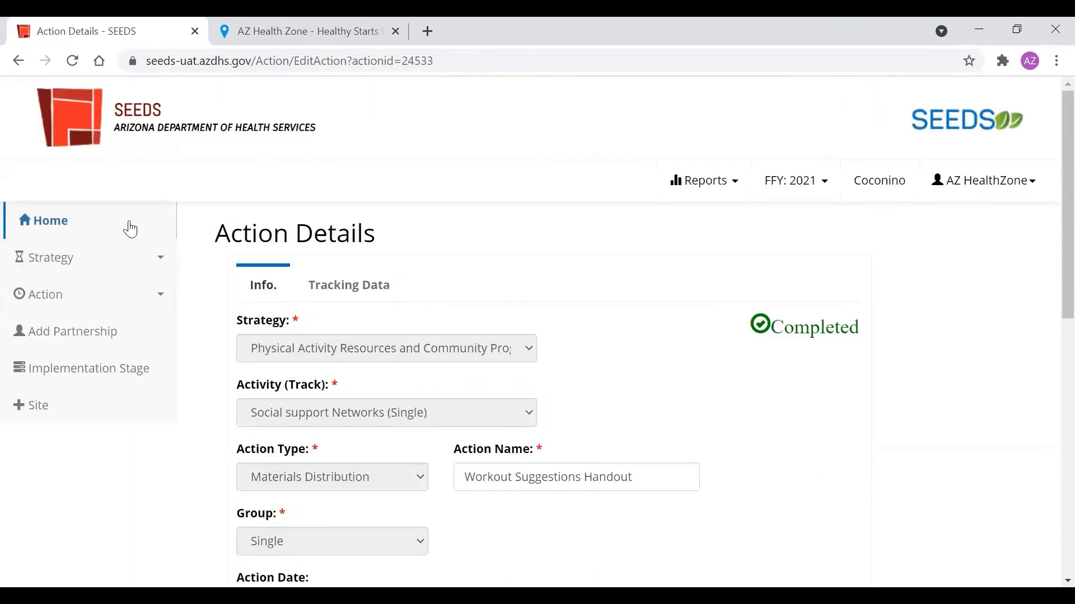
# Return to the dashboard and start creating a new action.
pyautogui.click(129, 228)
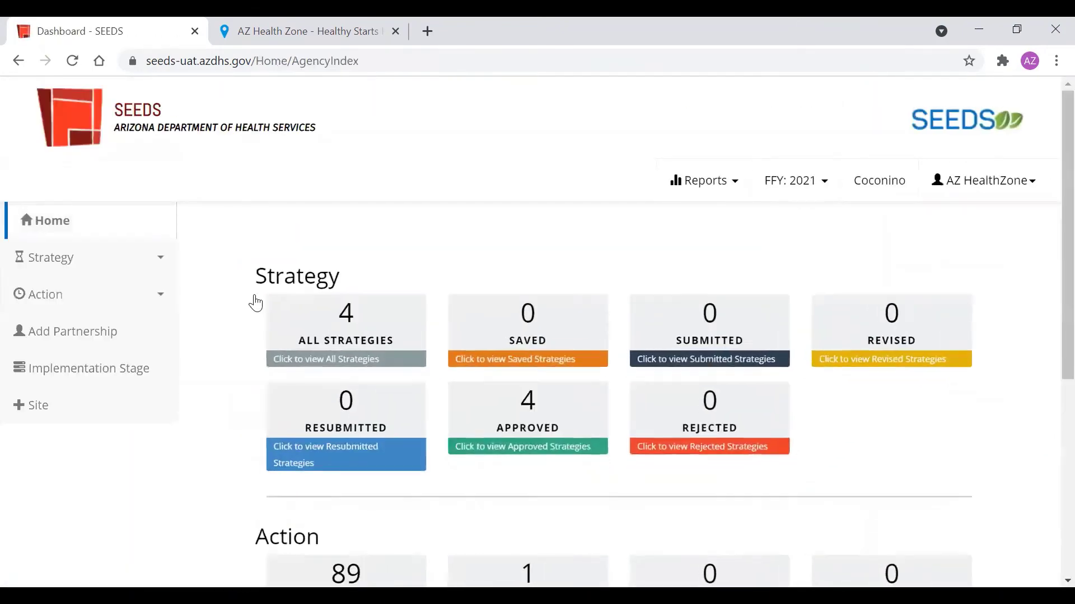
pyautogui.scroll(-2, 263, 338)
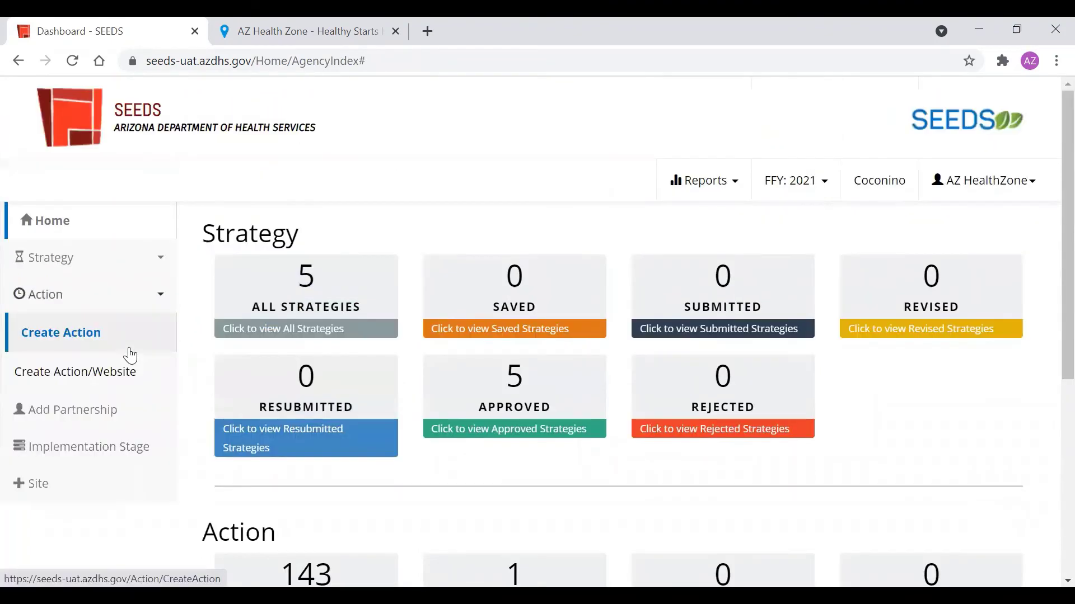
pyautogui.click(130, 348)
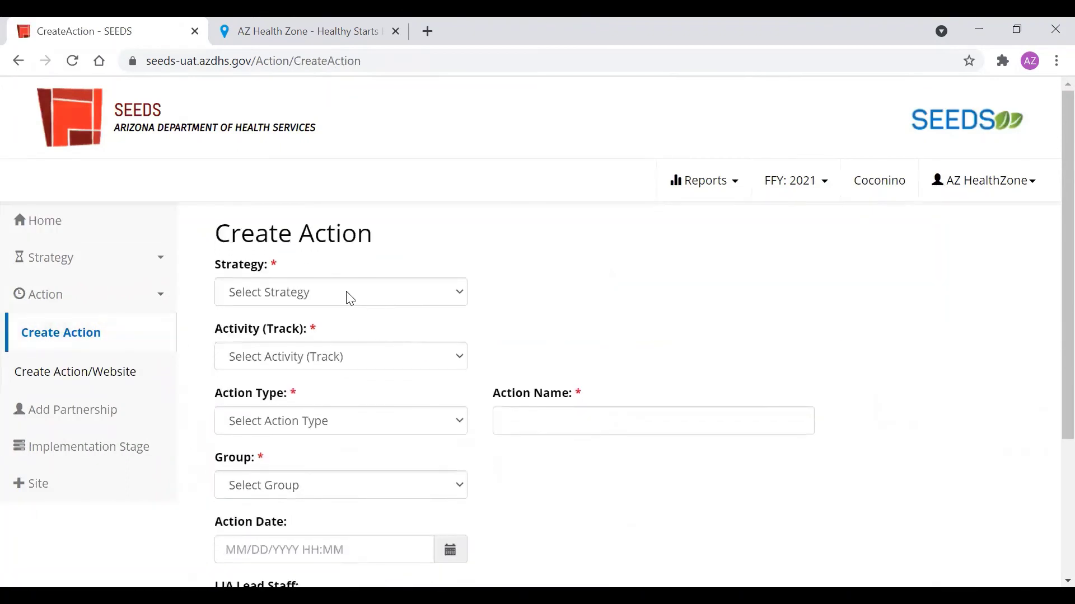
# Assign the new action to the Food Systems strategy and Gardens (Establishing) activity, with Training as its action type.
pyautogui.click(345, 296)
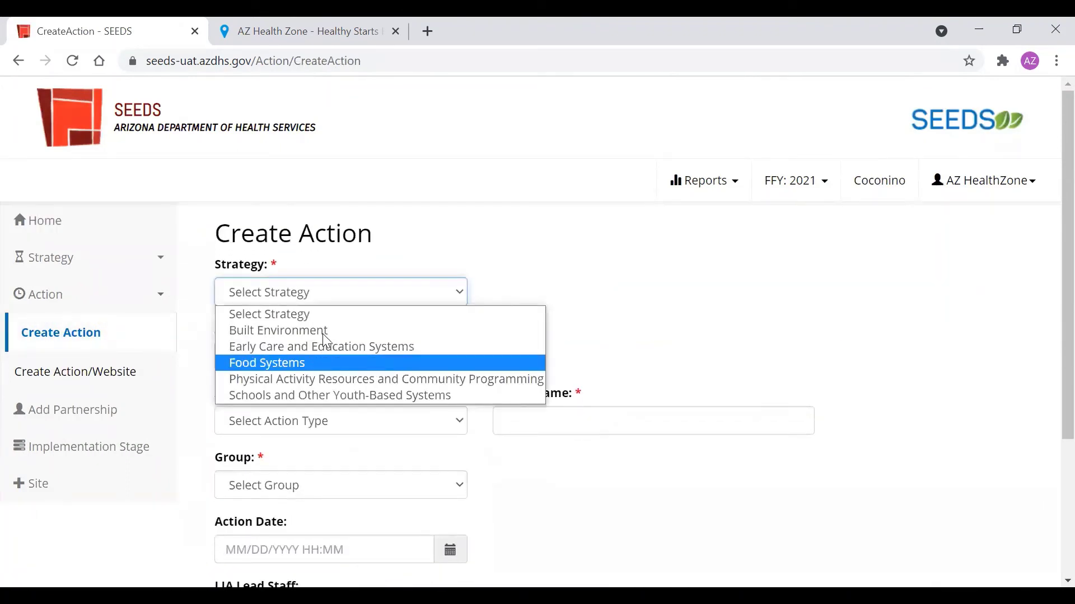
pyautogui.click(339, 362)
pyautogui.click(351, 361)
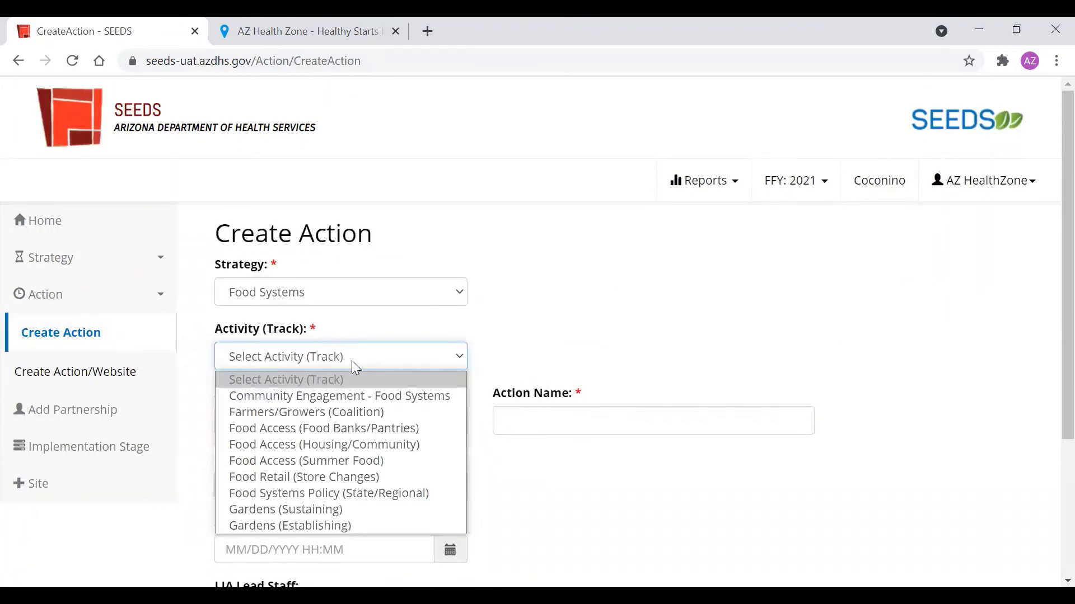
pyautogui.click(417, 526)
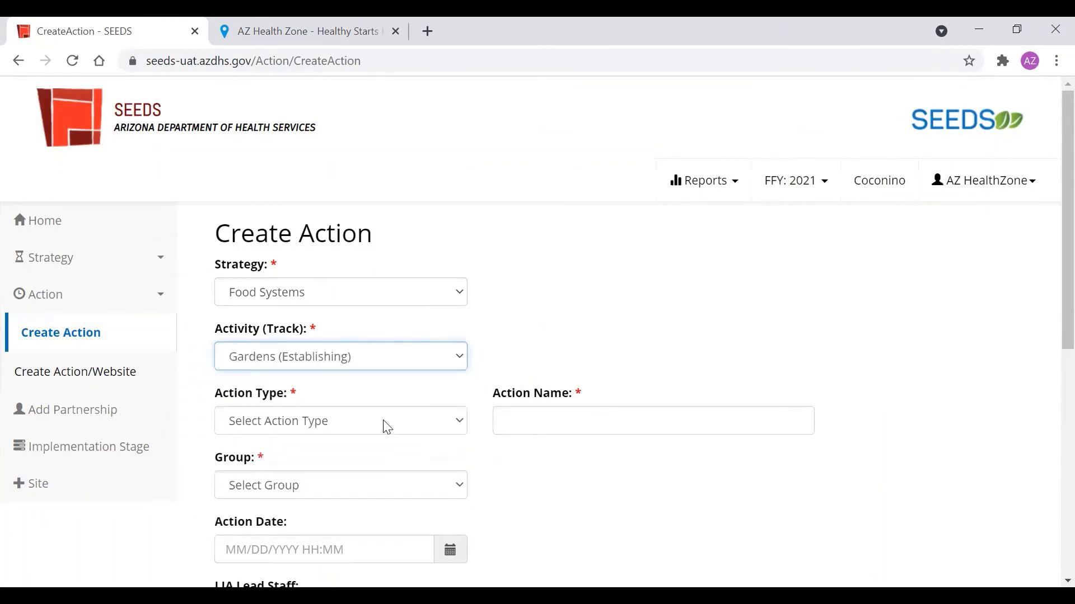
pyautogui.click(387, 429)
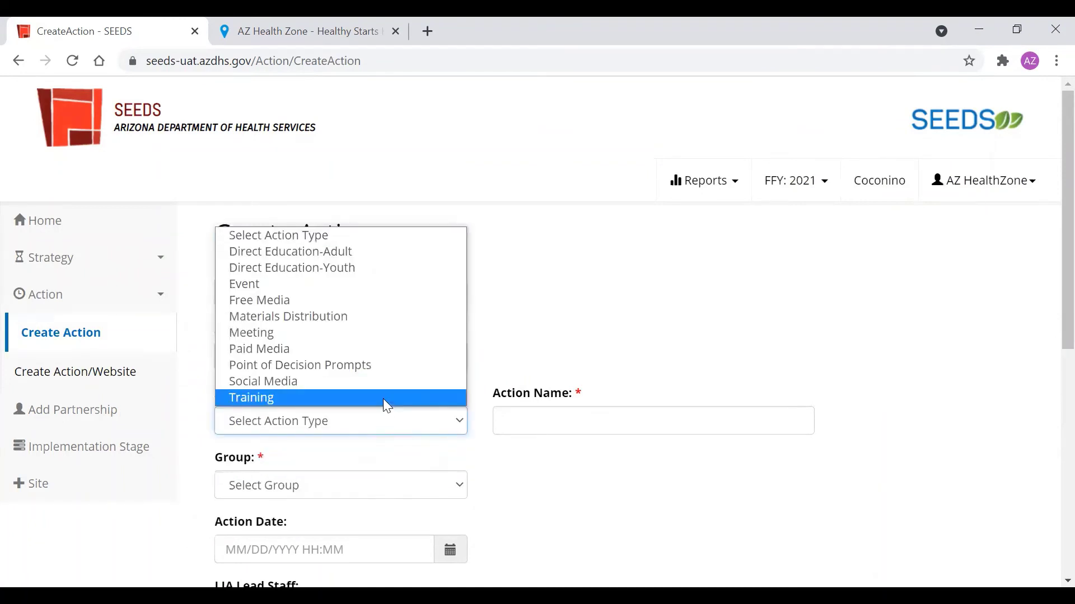
pyautogui.click(386, 398)
# Name the action Gardening Basics and set its group to Series with 3 as the number of series.
pyautogui.scroll(-2, 492, 401)
pyautogui.click(549, 342)
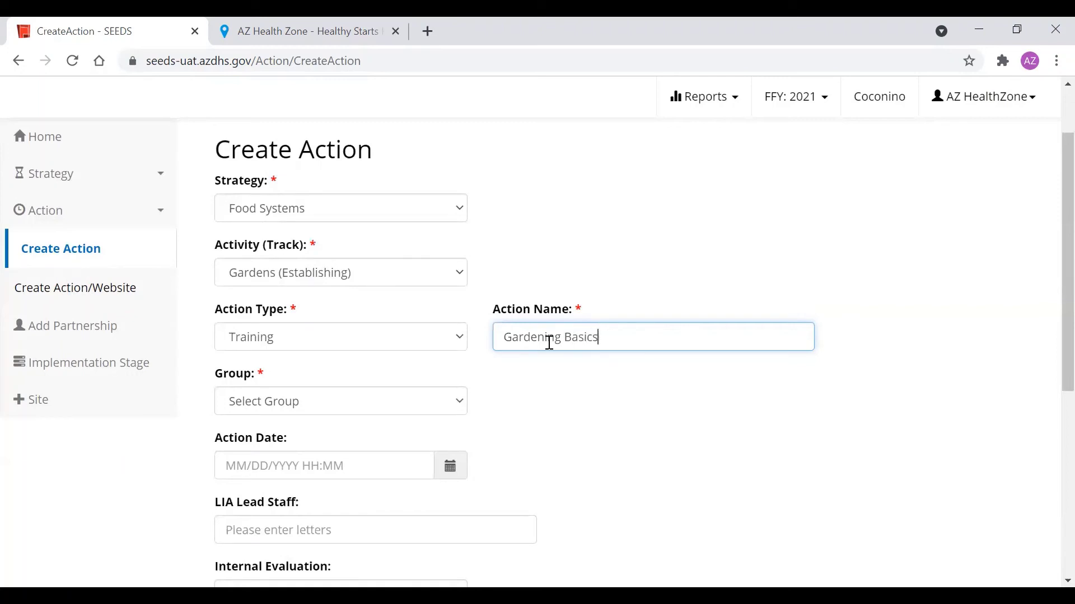
pyautogui.click(309, 415)
pyautogui.click(313, 462)
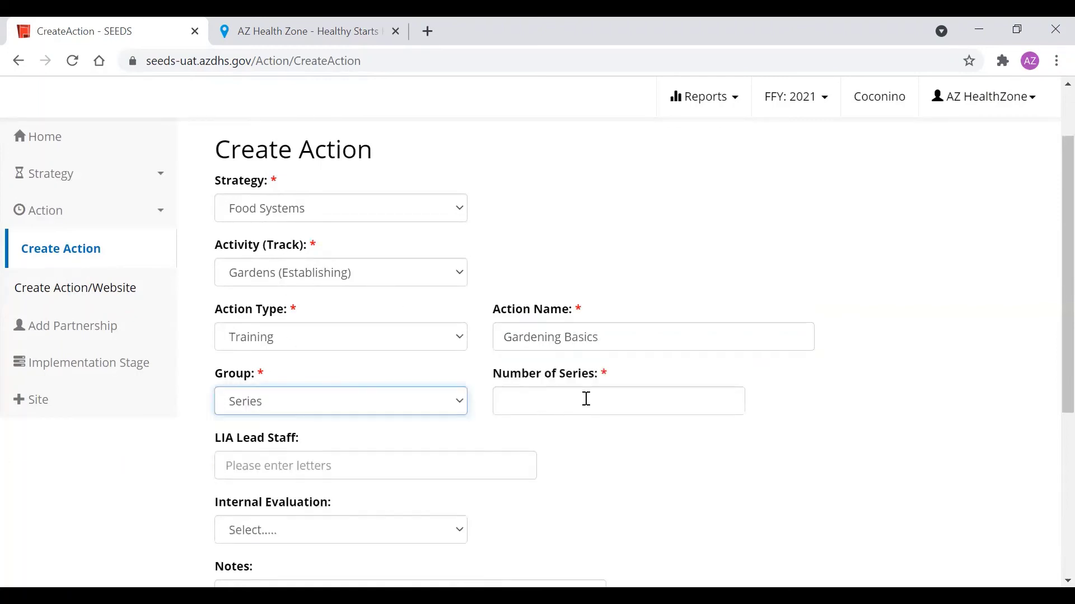
pyautogui.click(583, 396)
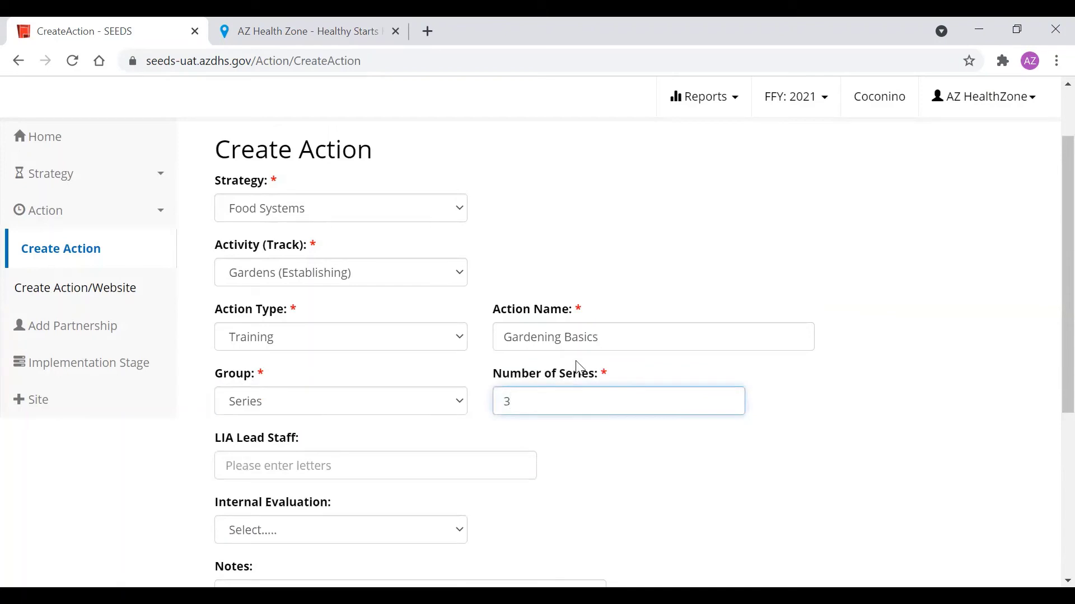
pyautogui.write('3')
# Enter the LIA lead staff member's name and set Internal Evaluation to No.
pyautogui.scroll(-3, 518, 428)
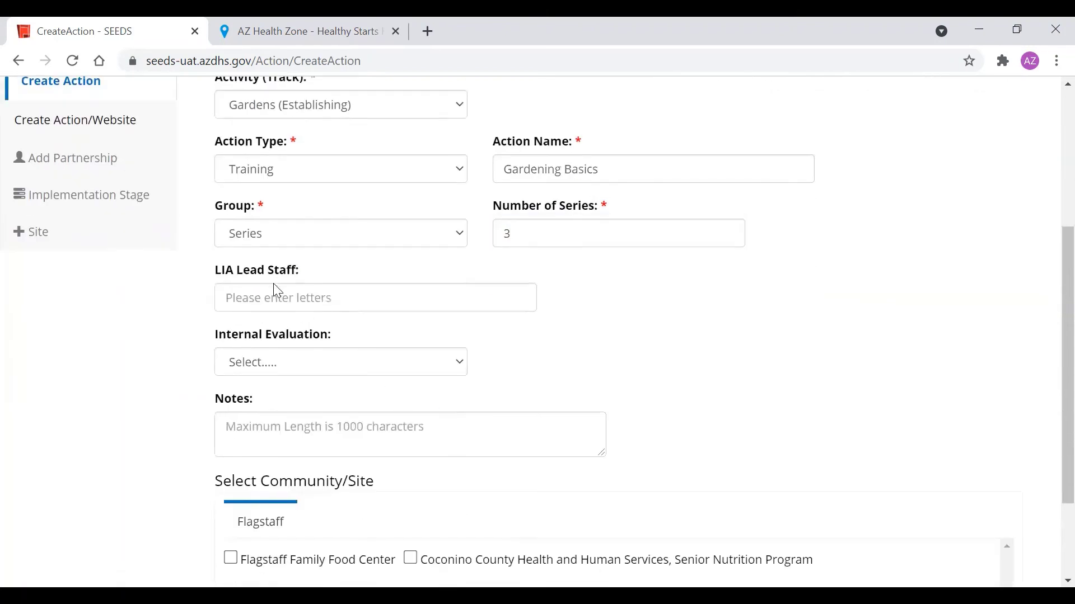
pyautogui.click(268, 295)
pyautogui.write('ROe')
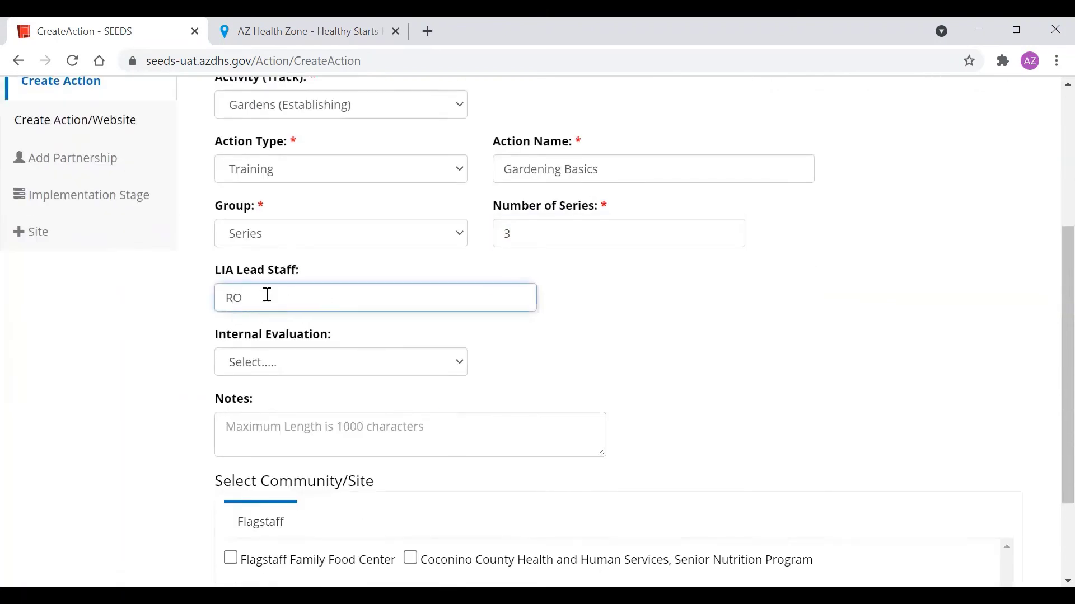
pyautogui.click(286, 368)
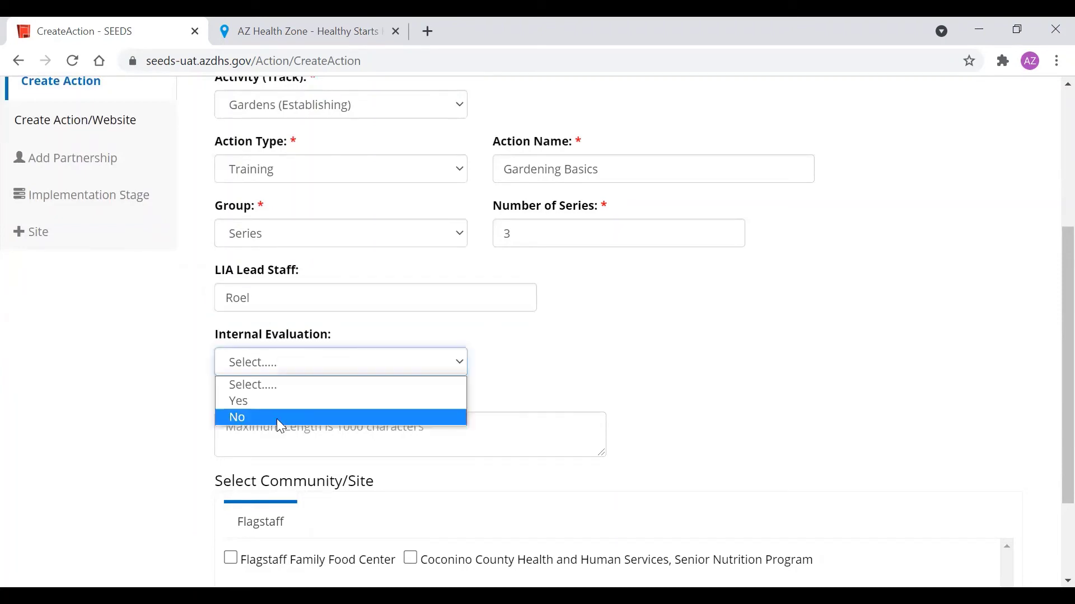
pyautogui.click(275, 418)
# Select the Coconino County Health and Human Services, Senior Nutrition Program site and save the series action.
pyautogui.scroll(-2, 273, 397)
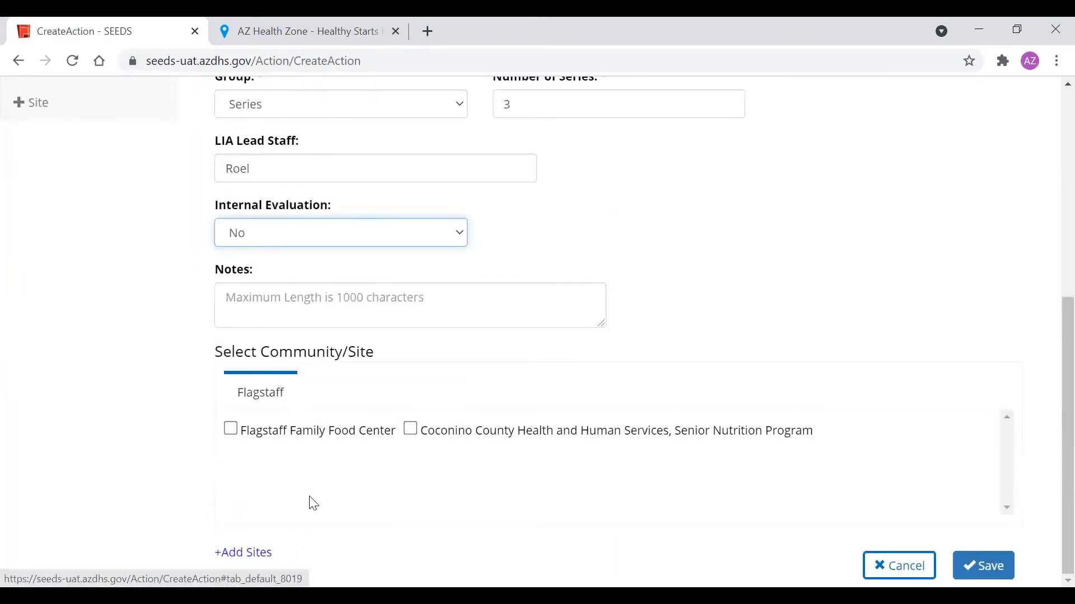
pyautogui.click(414, 434)
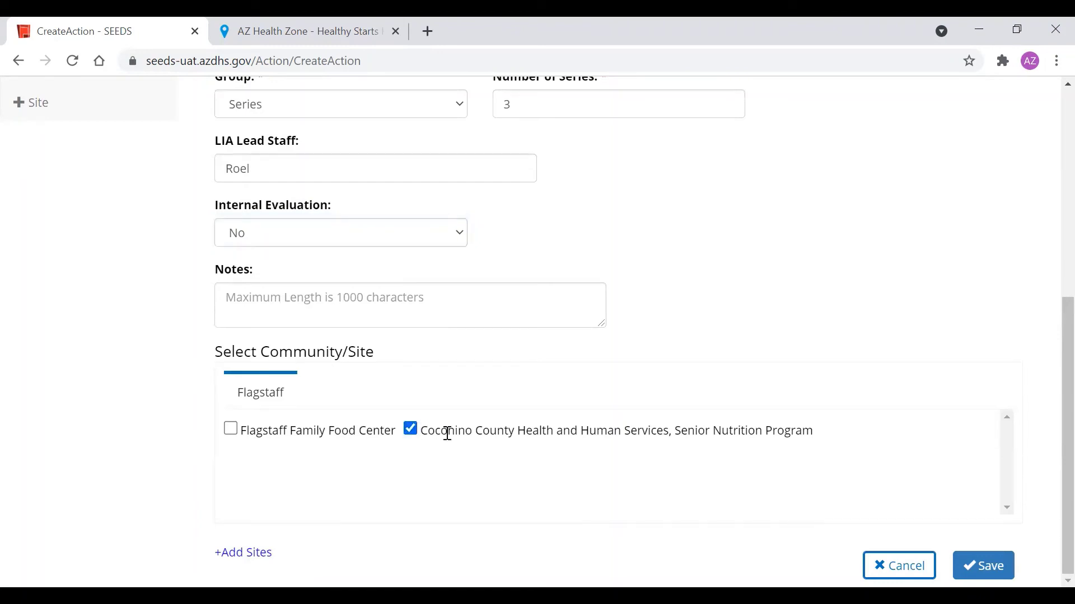
pyautogui.click(983, 566)
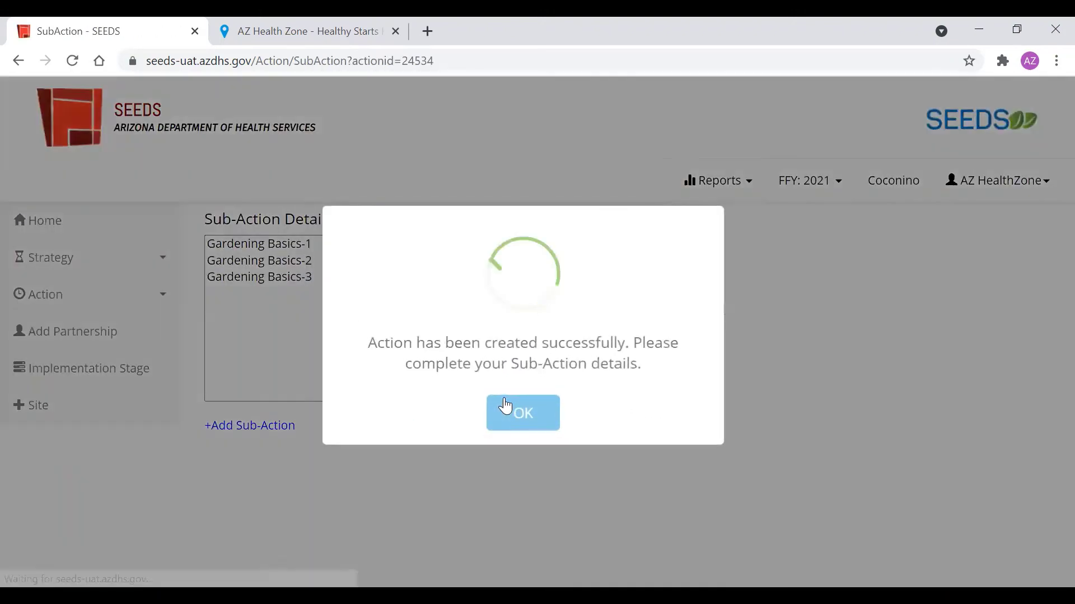
pyautogui.click(520, 420)
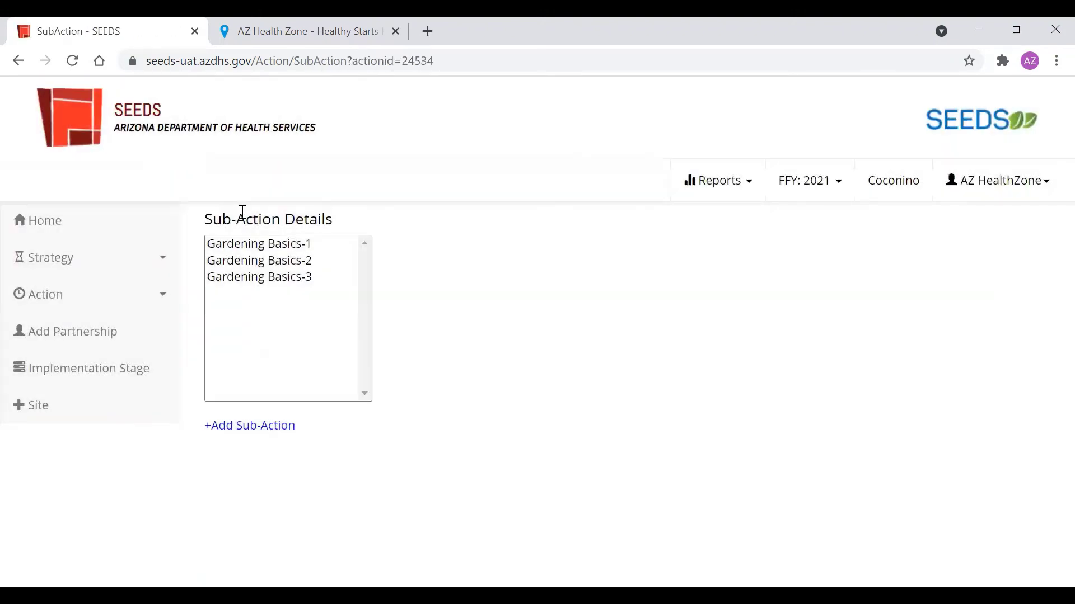
# Look through the details of the Gardening Basics-1 and Gardening Basics-3 sub-actions, ending on Gardening Basics-1.
pyautogui.click(277, 244)
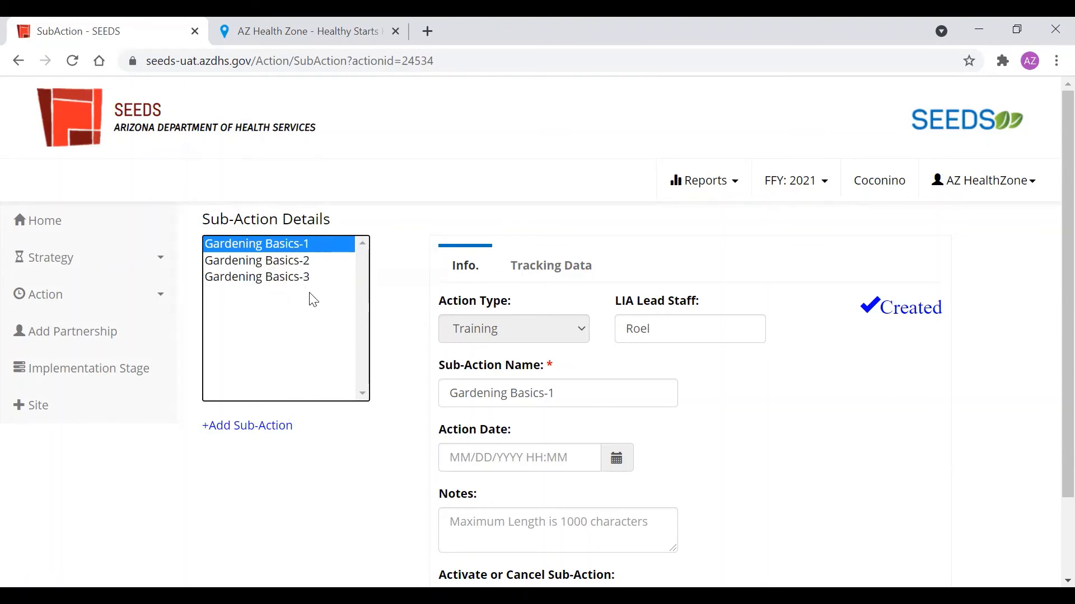
pyautogui.click(300, 278)
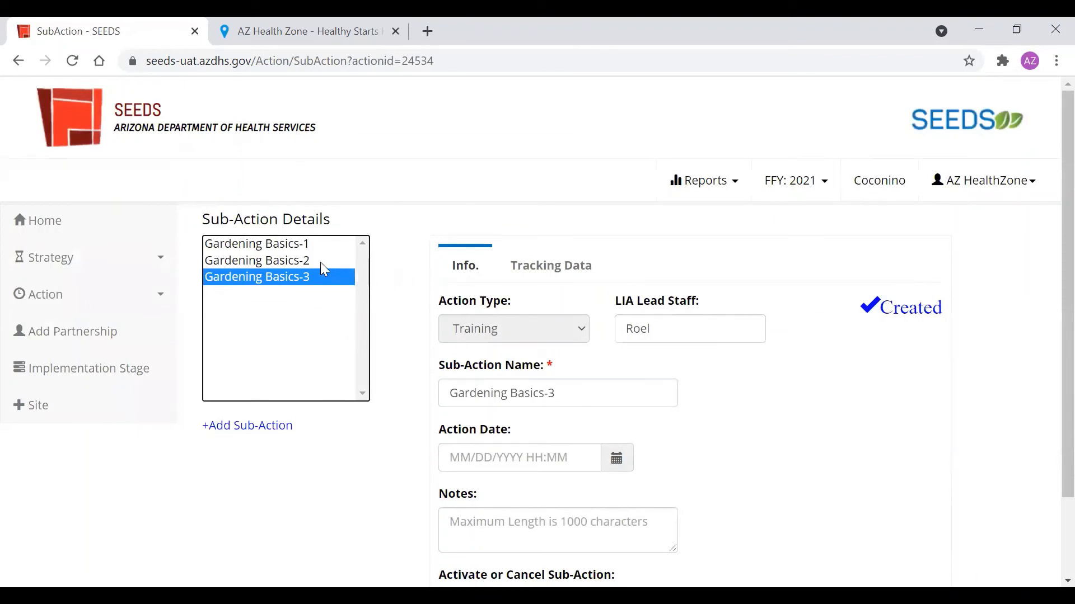
pyautogui.click(286, 247)
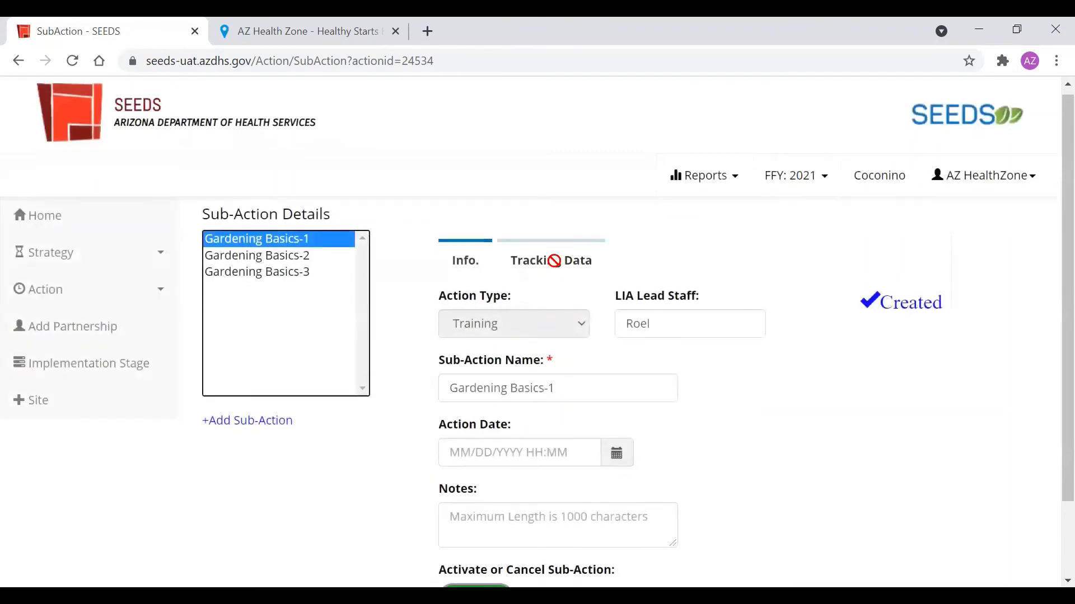
# Set the action date of the Gardening Basics-1 sub-action to 09/06/2021 and save the sub-action.
pyautogui.scroll(-2, 533, 365)
pyautogui.click(533, 365)
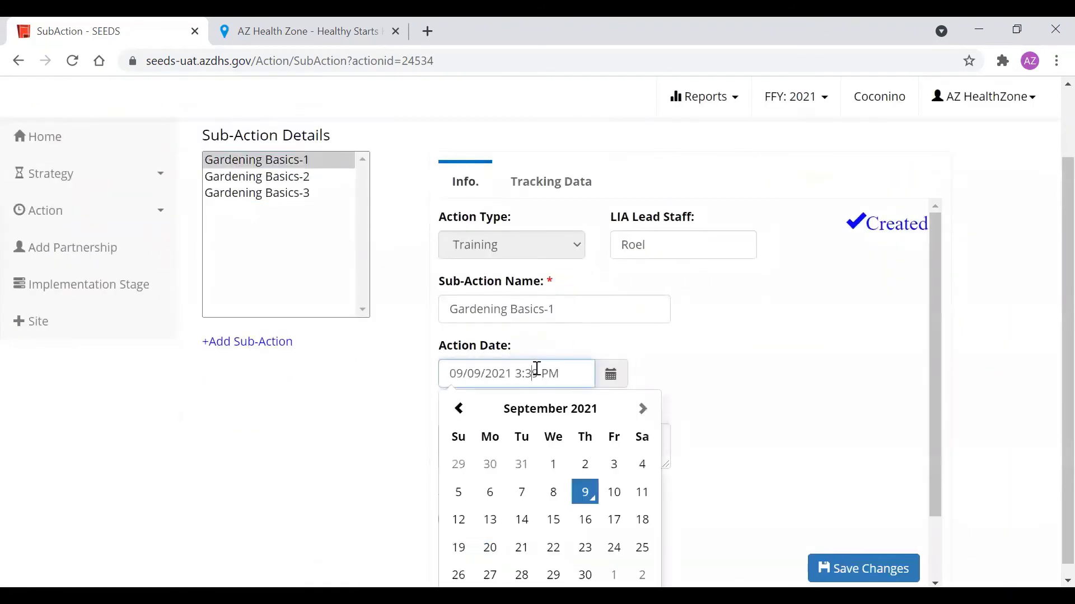
pyautogui.click(491, 503)
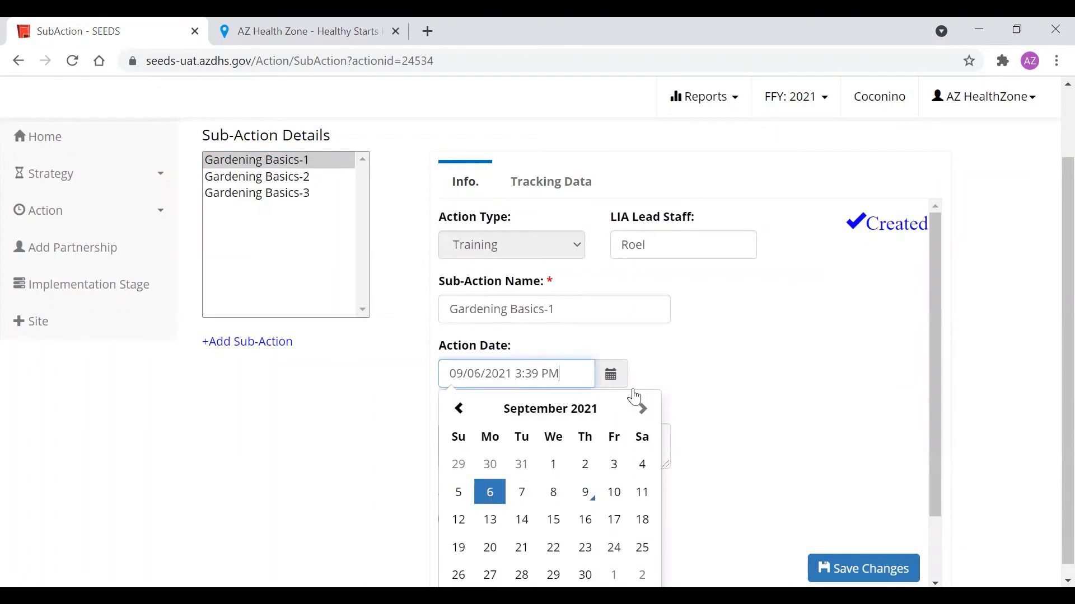
pyautogui.click(758, 321)
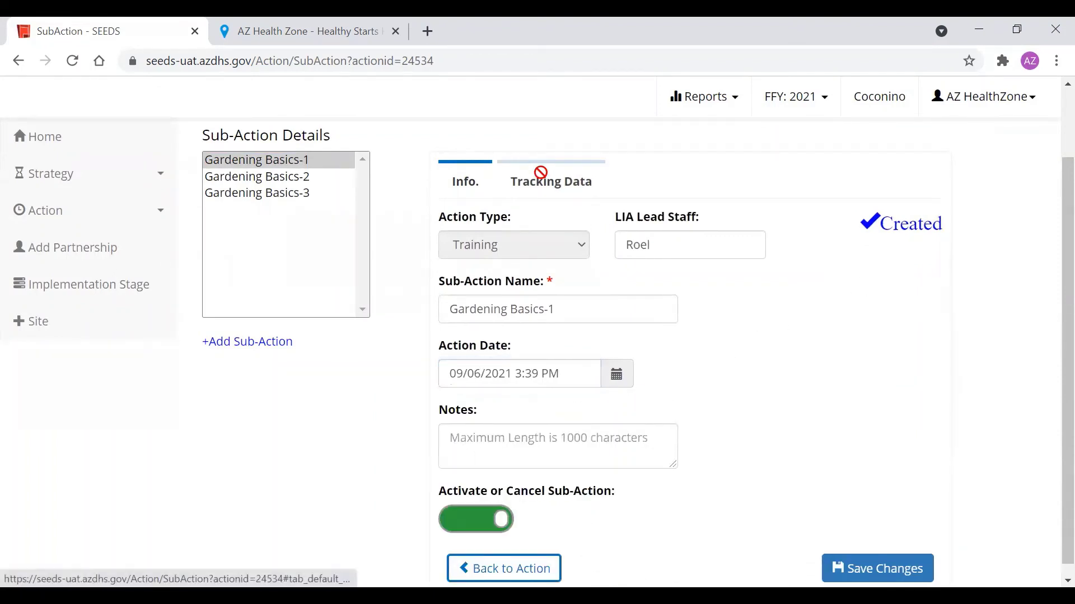
pyautogui.click(877, 568)
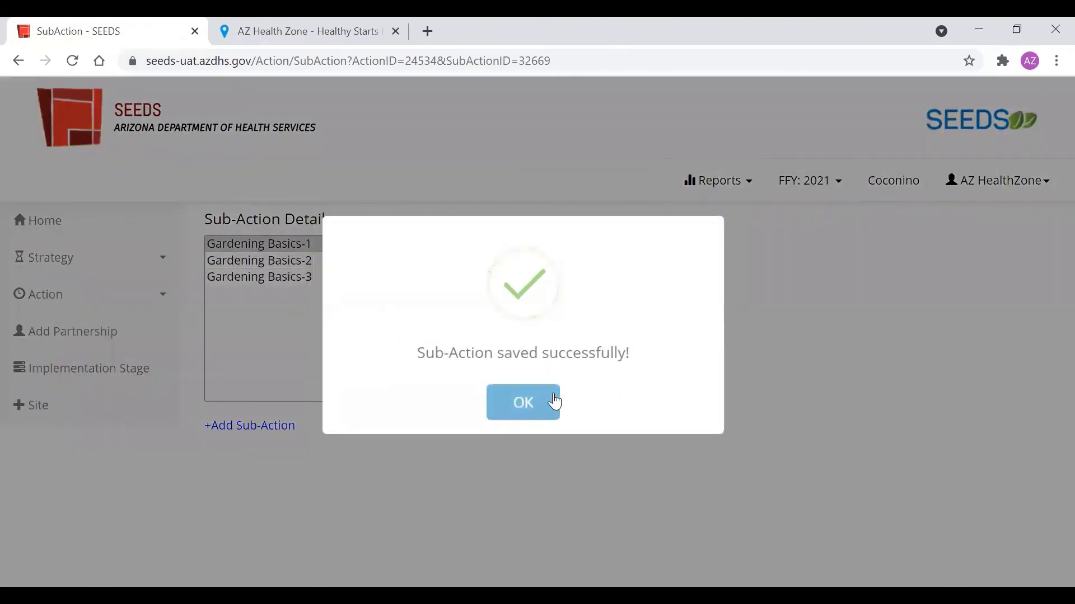
pyautogui.click(554, 401)
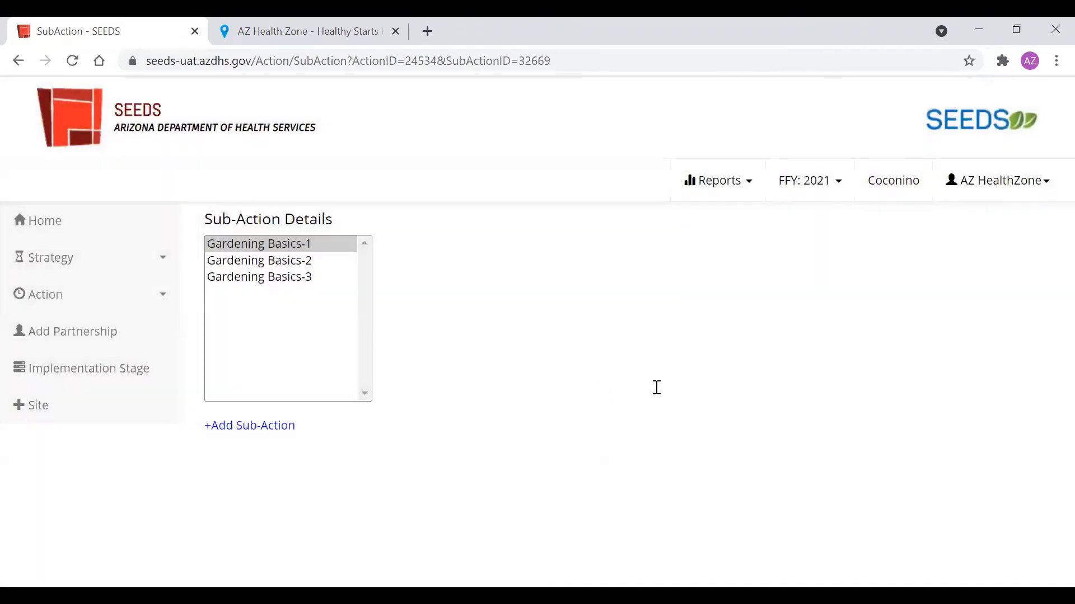
# In the Gardening Basics-1 tracking data, select Fruits and vegetables and Gardening as intervention topics.
pyautogui.scroll(-2, 593, 291)
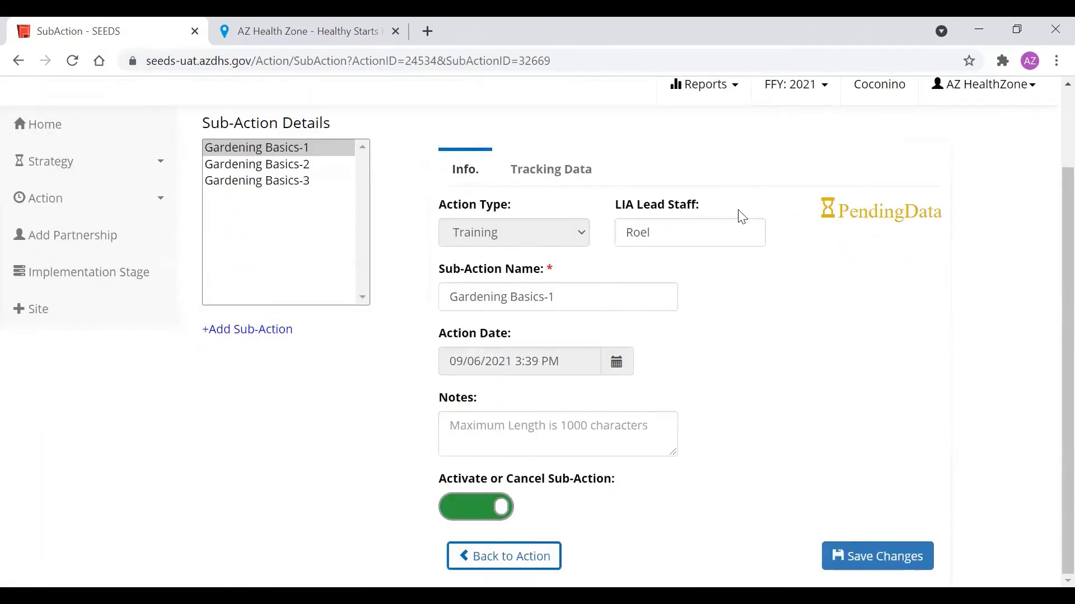
pyautogui.click(549, 169)
pyautogui.scroll(-2, 560, 252)
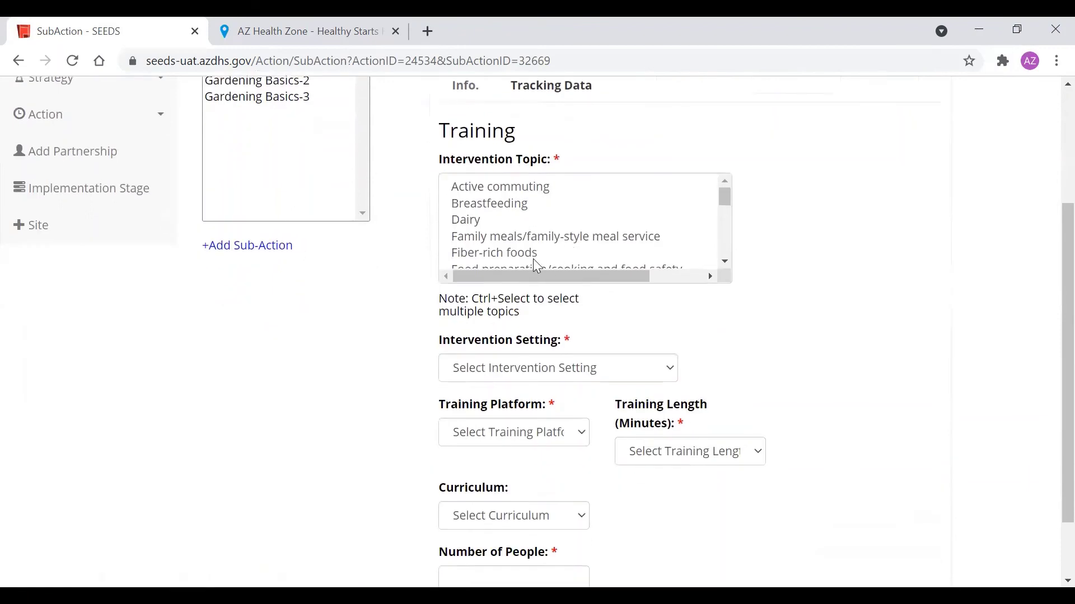
pyautogui.scroll(2, 536, 263)
pyautogui.scroll(-2, 528, 307)
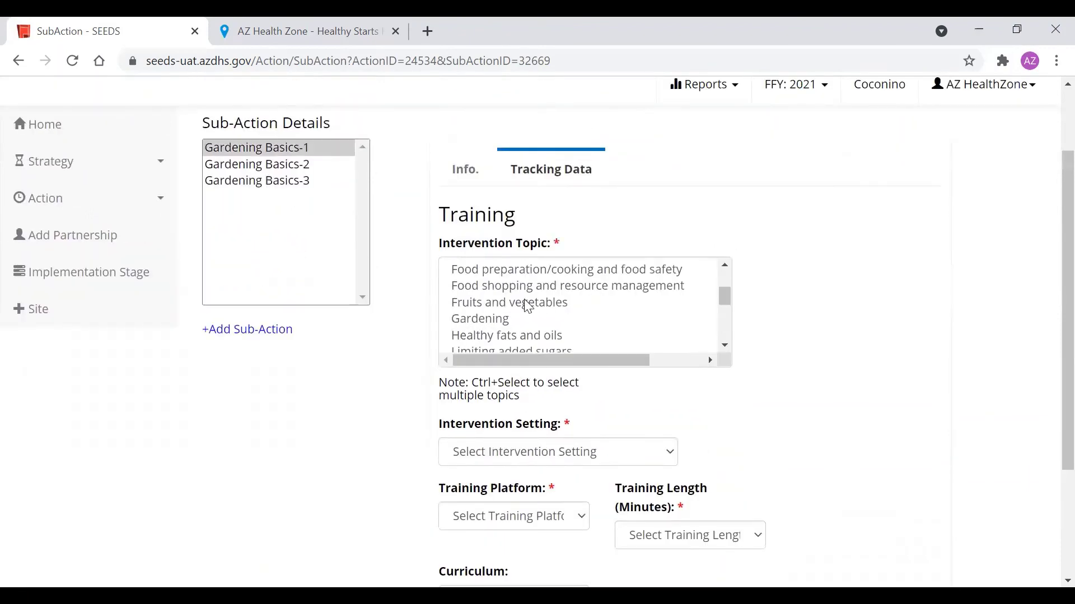
pyautogui.click(578, 317)
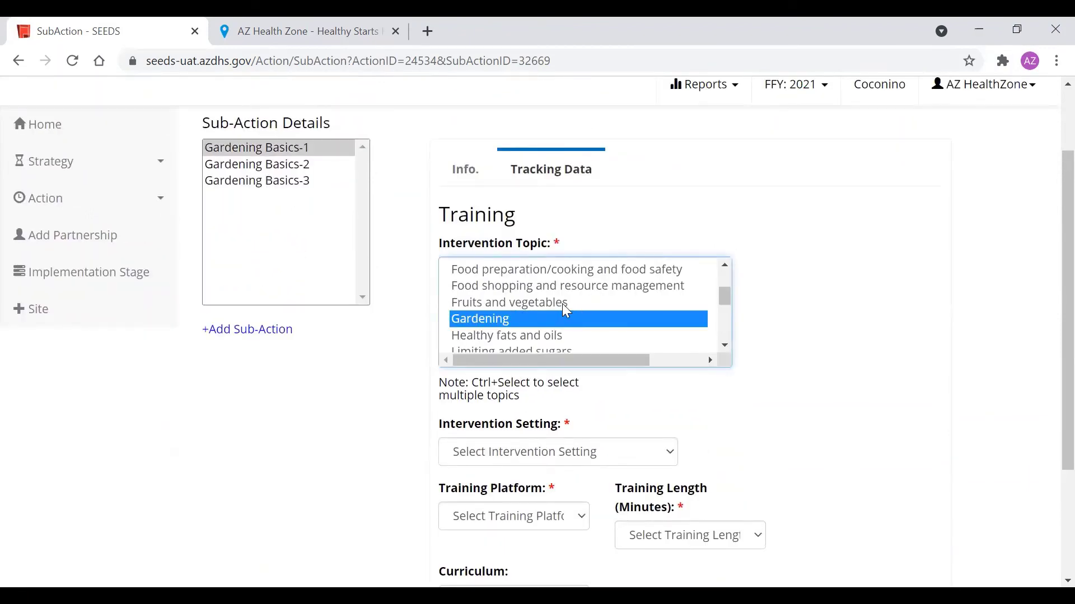
pyautogui.click(562, 303)
pyautogui.keyDown('ctrl'); pyautogui.click(562, 303); pyautogui.keyUp('ctrl')
pyautogui.click(543, 307)
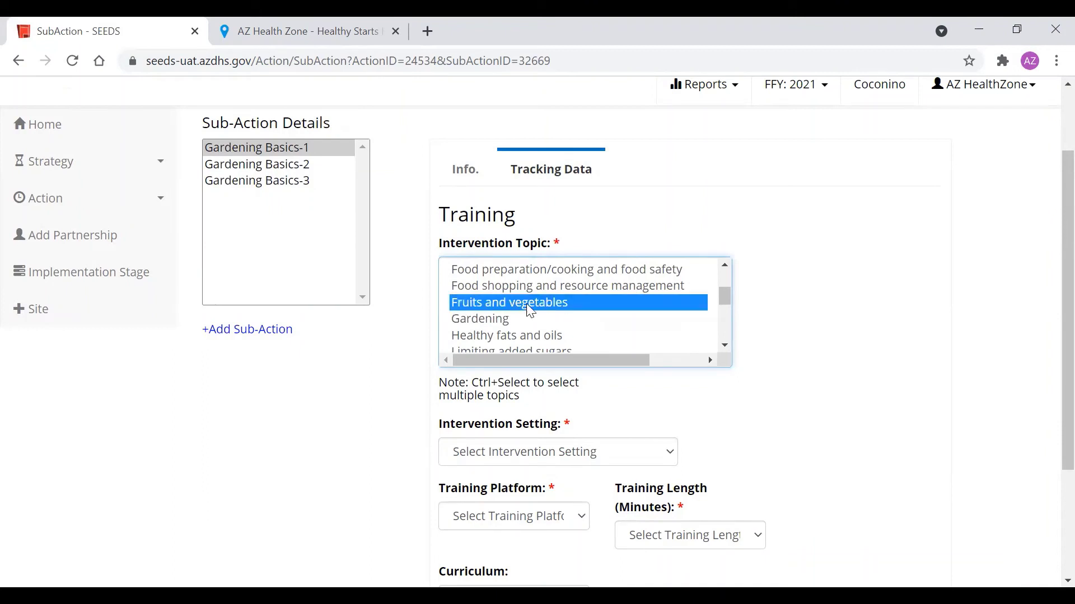
pyautogui.keyDown('ctrl'); pyautogui.click(516, 316); pyautogui.keyUp('ctrl')
# Set the intervention setting of Gardening Basics-1 to Large food stores and retailers (4+registers).
pyautogui.click(585, 462)
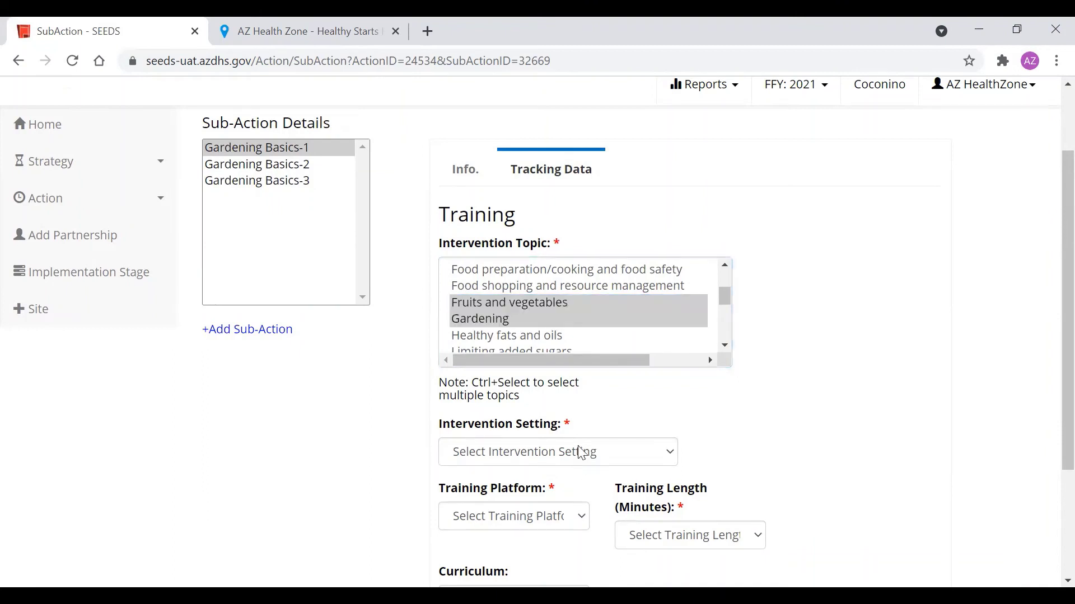
pyautogui.click(581, 452)
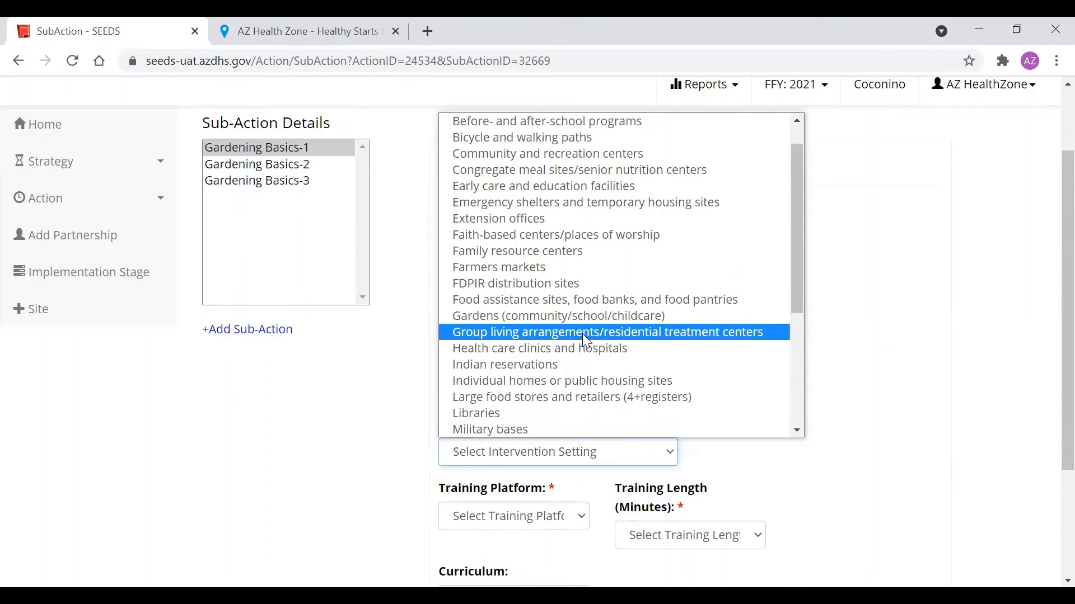
pyautogui.scroll(-4, 575, 285)
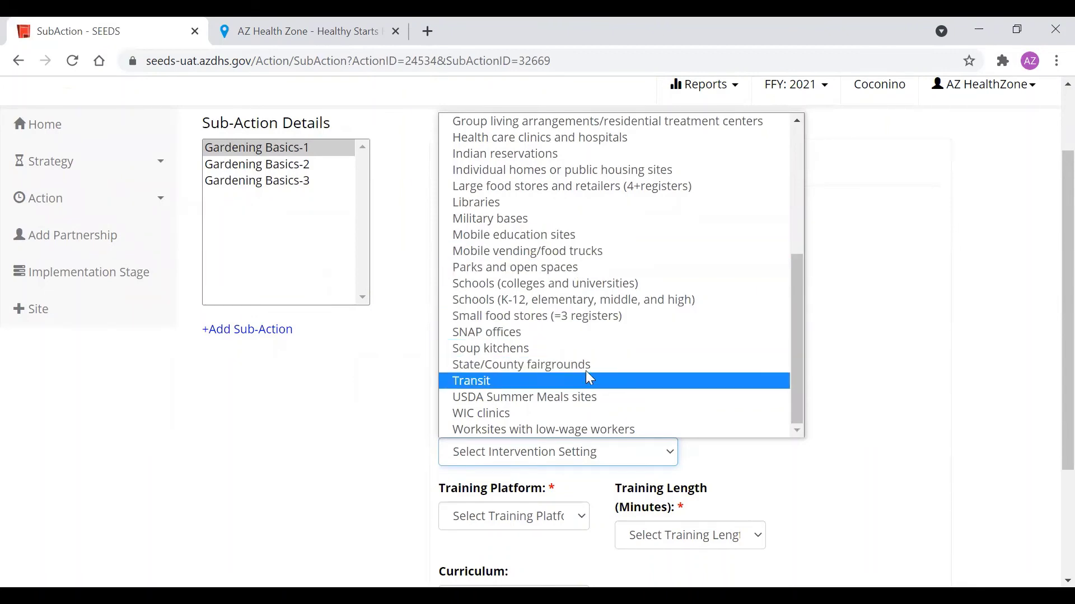
pyautogui.scroll(3, 585, 369)
pyautogui.scroll(2, 589, 367)
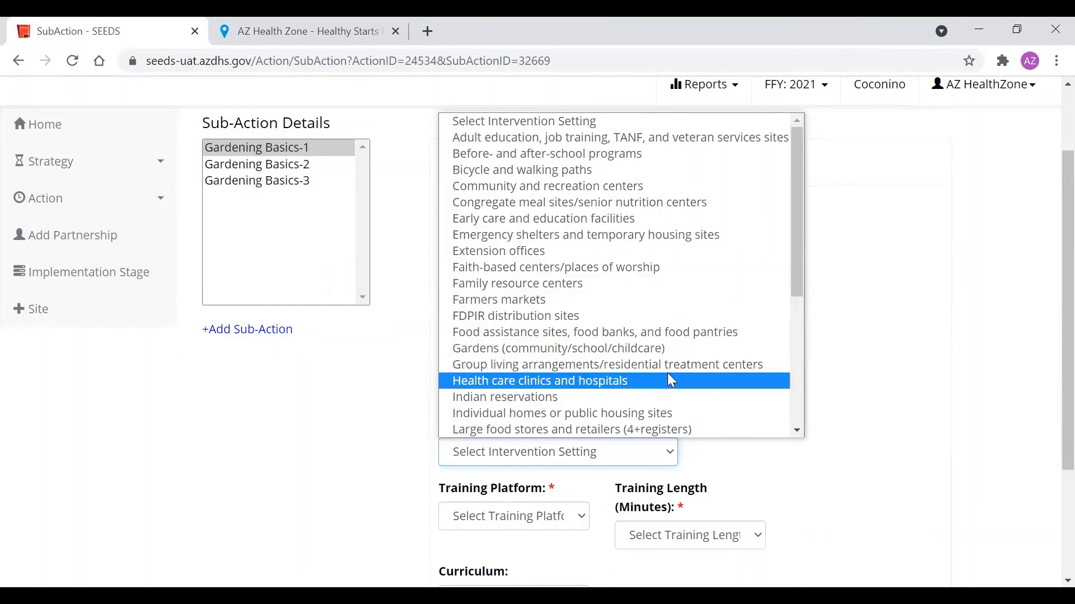
pyautogui.scroll(-3, 671, 406)
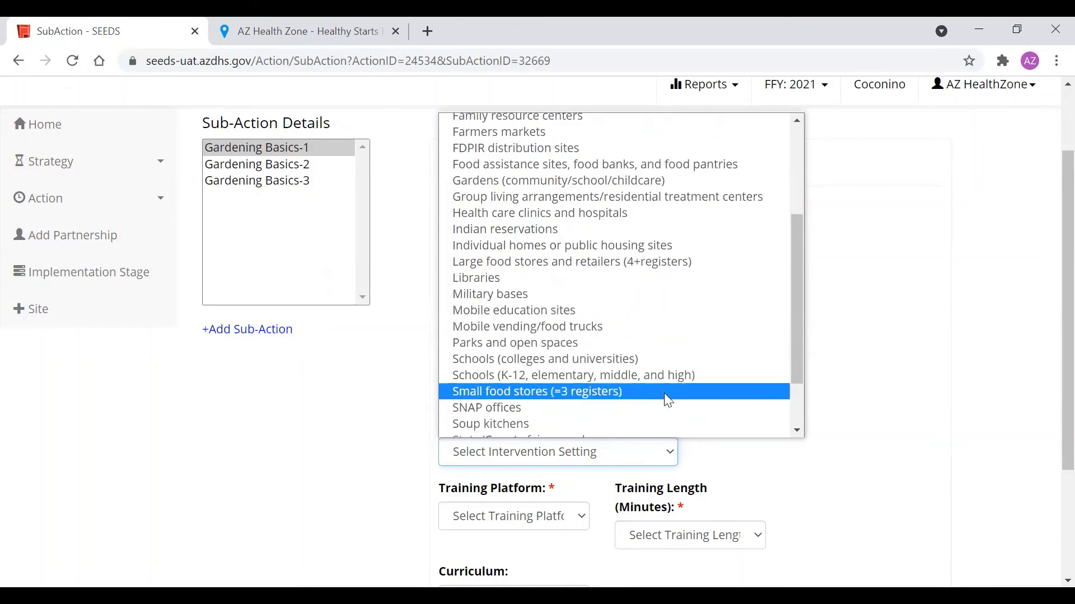
pyautogui.click(545, 262)
# Set the Gardening Basics-1 training platform to In-Person and the training length to 61-90 minutes.
pyautogui.scroll(-3, 545, 271)
pyautogui.click(537, 358)
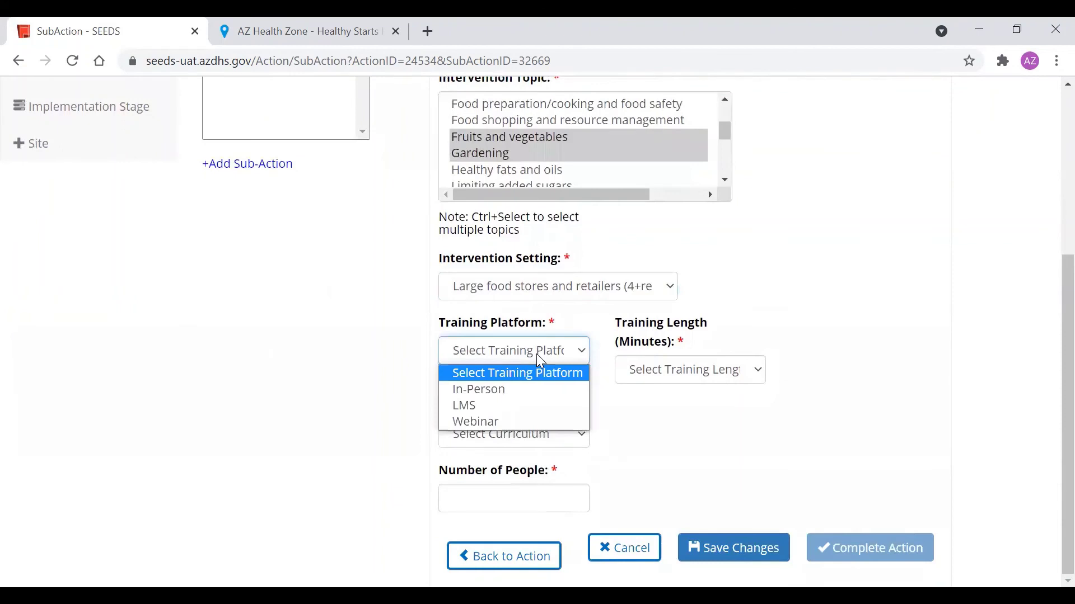
pyautogui.click(534, 388)
pyautogui.click(631, 377)
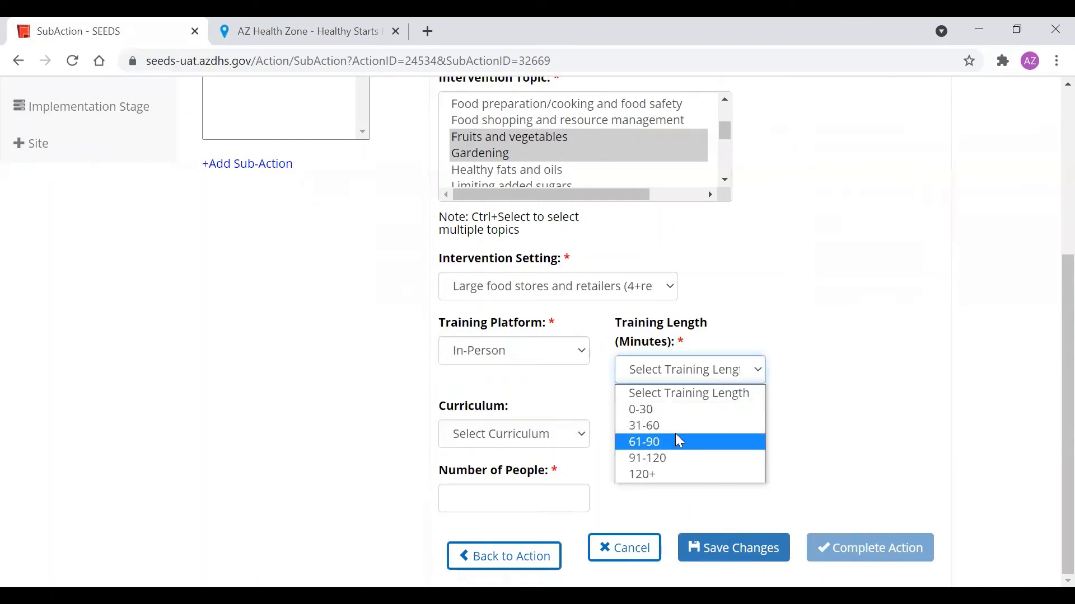
# Choose the Seed to Supper curriculum for Gardening Basics-1 and enter 20 as the number of people.
pyautogui.click(566, 435)
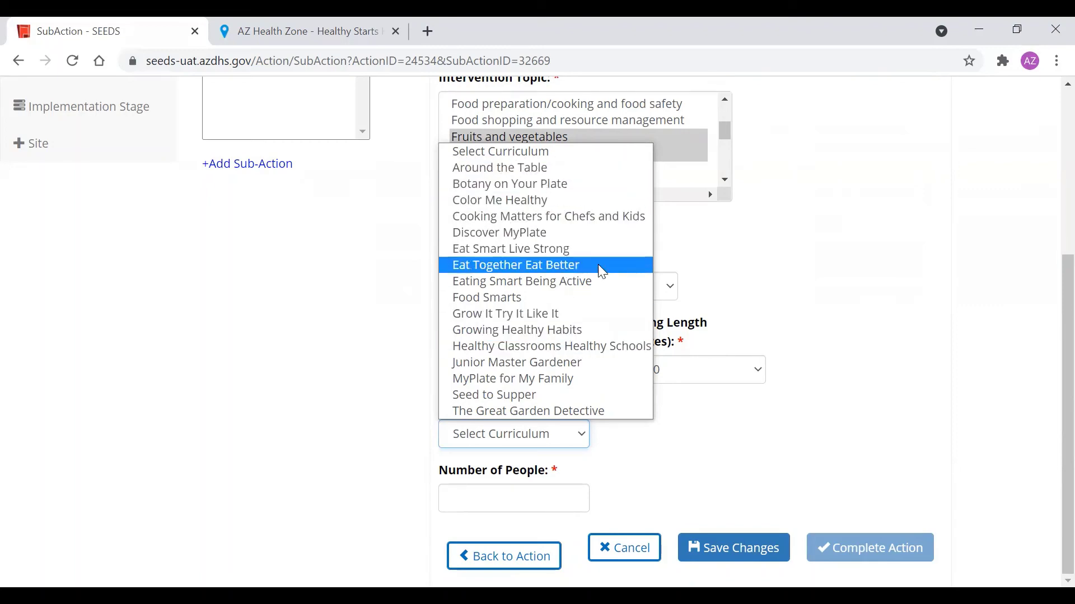
pyautogui.click(584, 395)
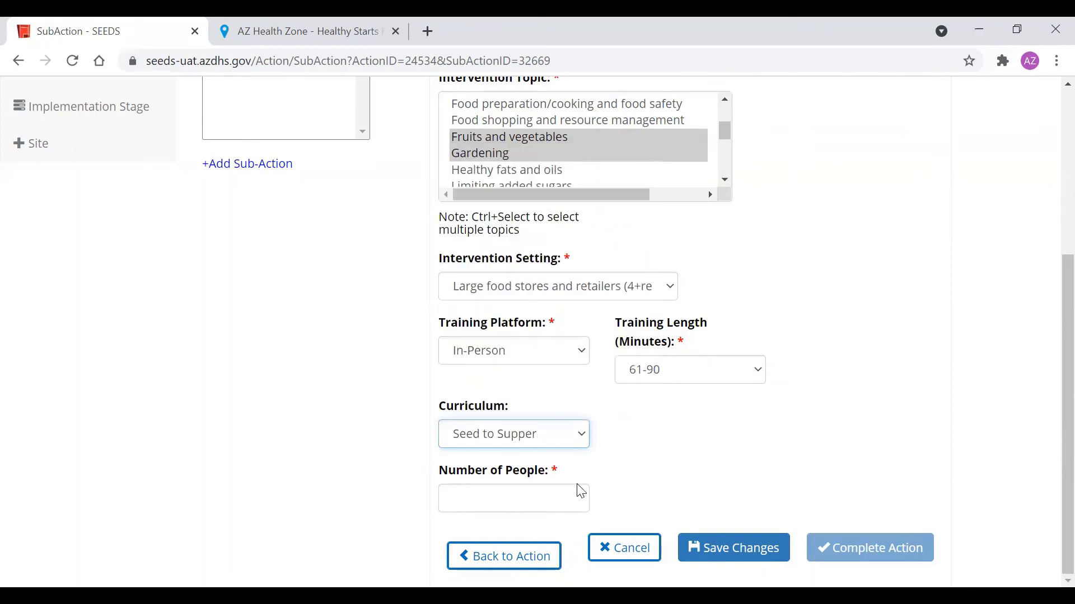
pyautogui.click(578, 488)
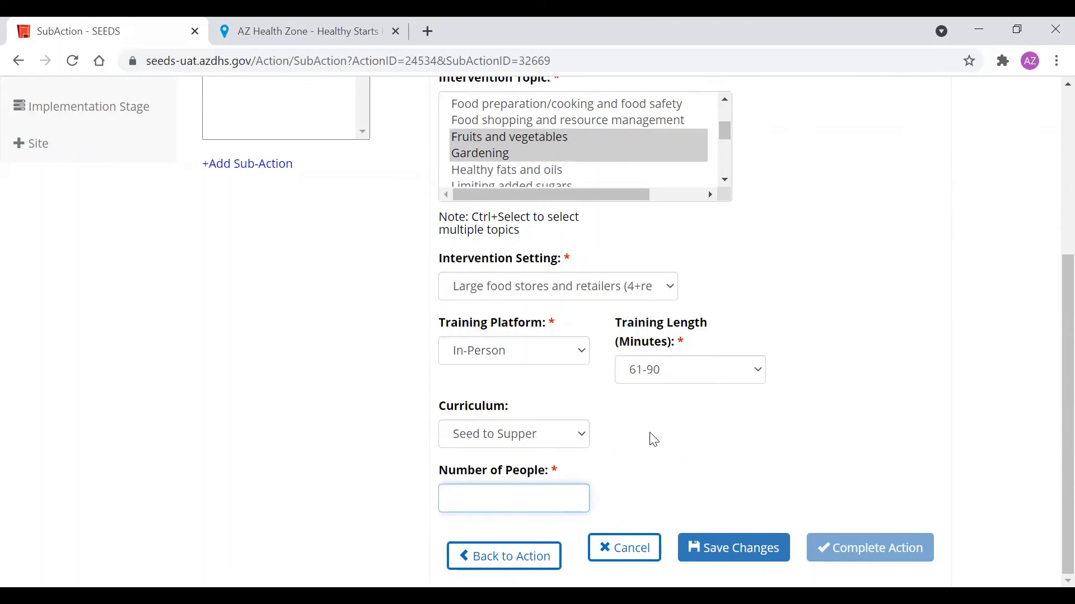
pyautogui.write('20')
# Save the tracking data of the Gardening Basics-1 sub-action and dismiss the confirmation.
pyautogui.scroll(1, 746, 514)
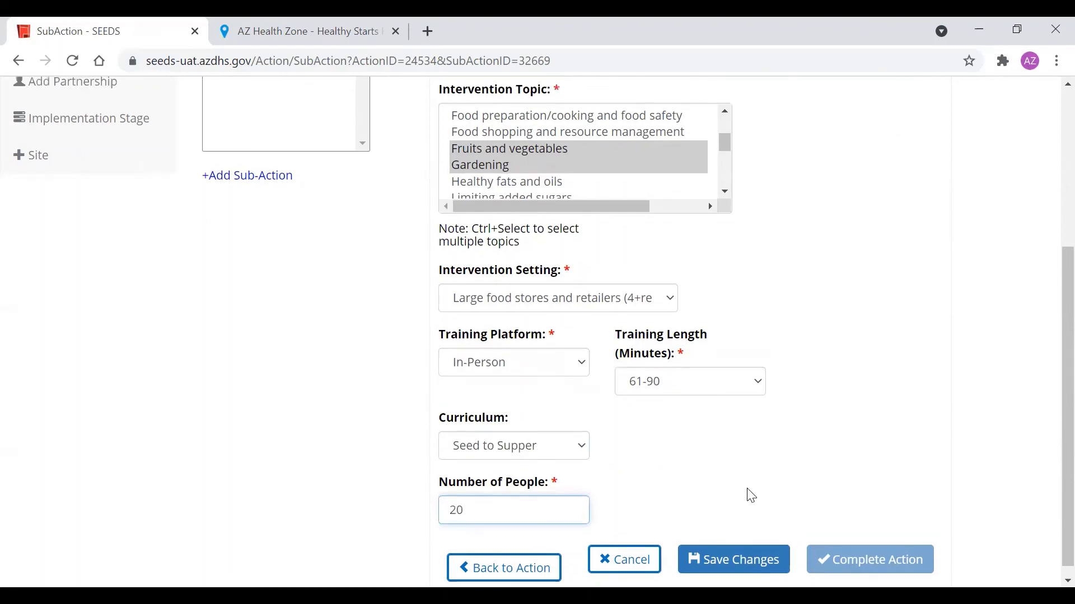
pyautogui.scroll(-1, 751, 518)
pyautogui.click(728, 560)
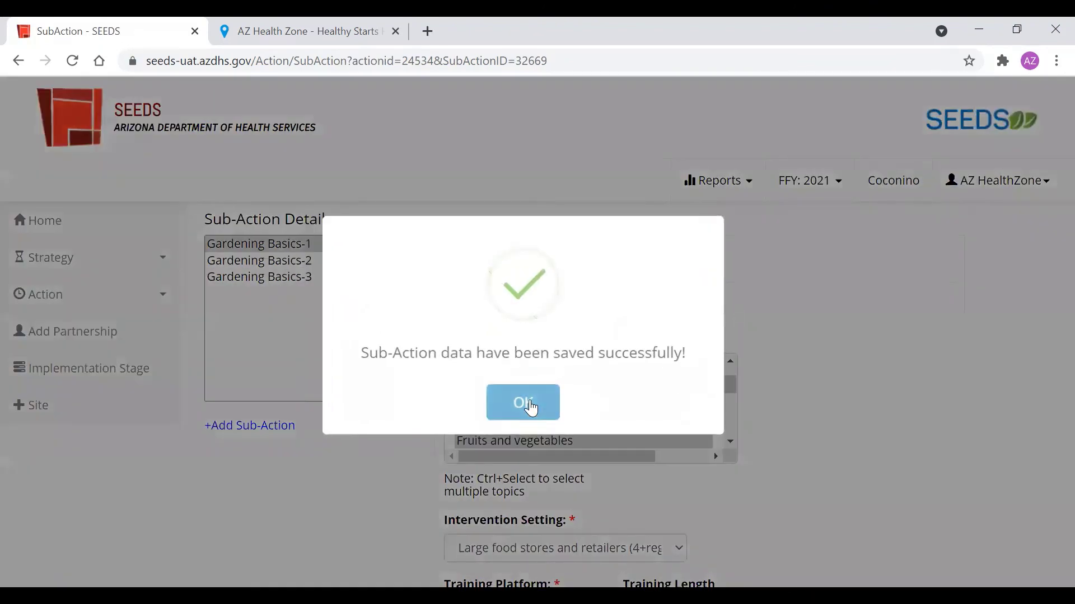
pyautogui.click(528, 407)
# Mark the Gardening Basics-1 sub-action as completed and acknowledge the confirmation.
pyautogui.scroll(-5, 842, 386)
pyautogui.scroll(5, 841, 394)
pyautogui.scroll(-5, 857, 411)
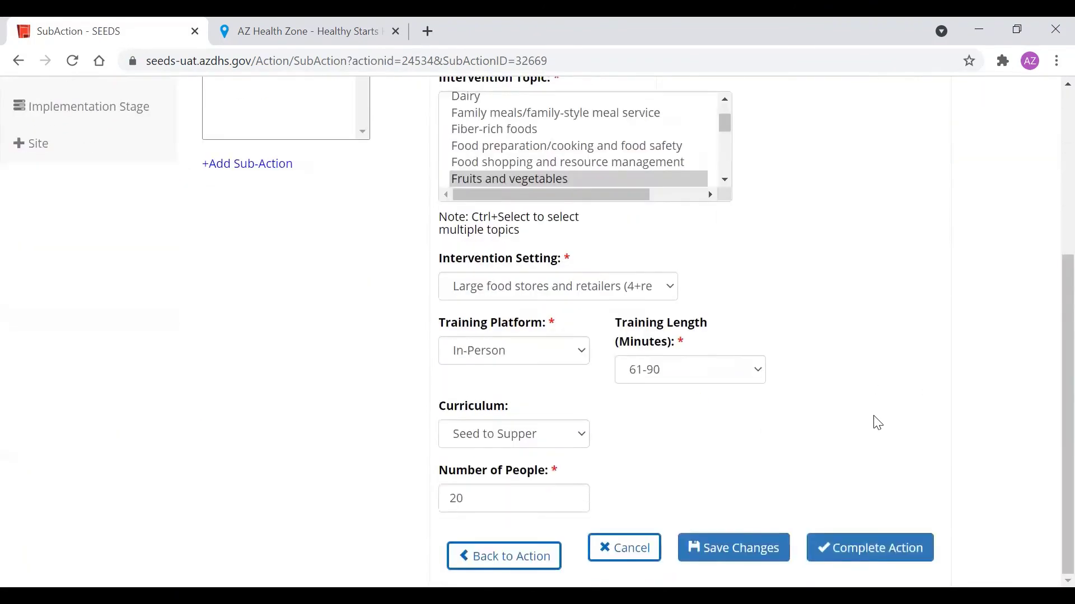
pyautogui.click(899, 548)
pyautogui.click(601, 455)
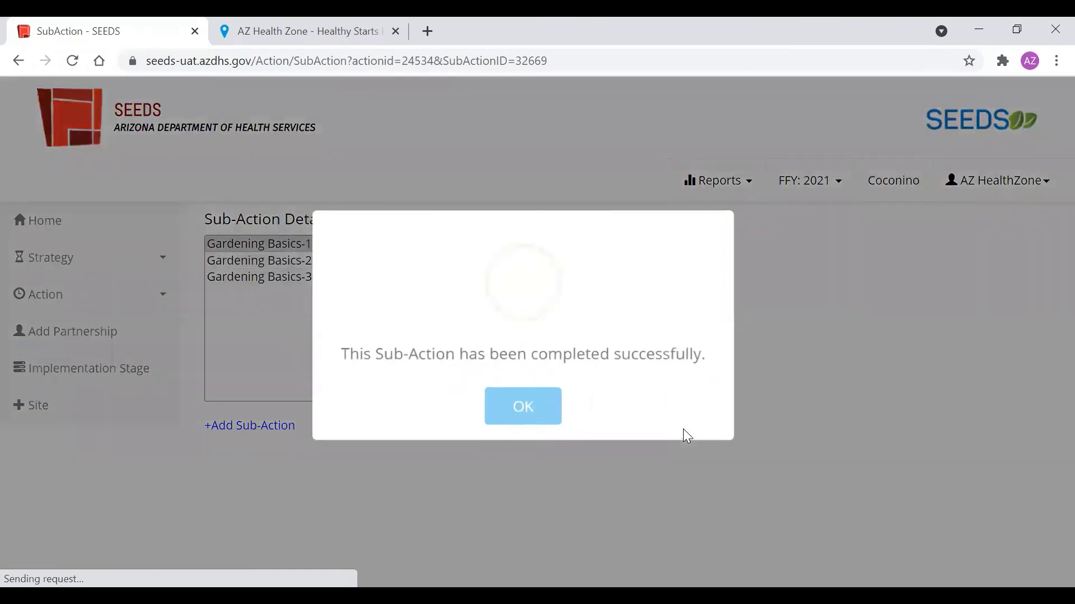
pyautogui.click(550, 409)
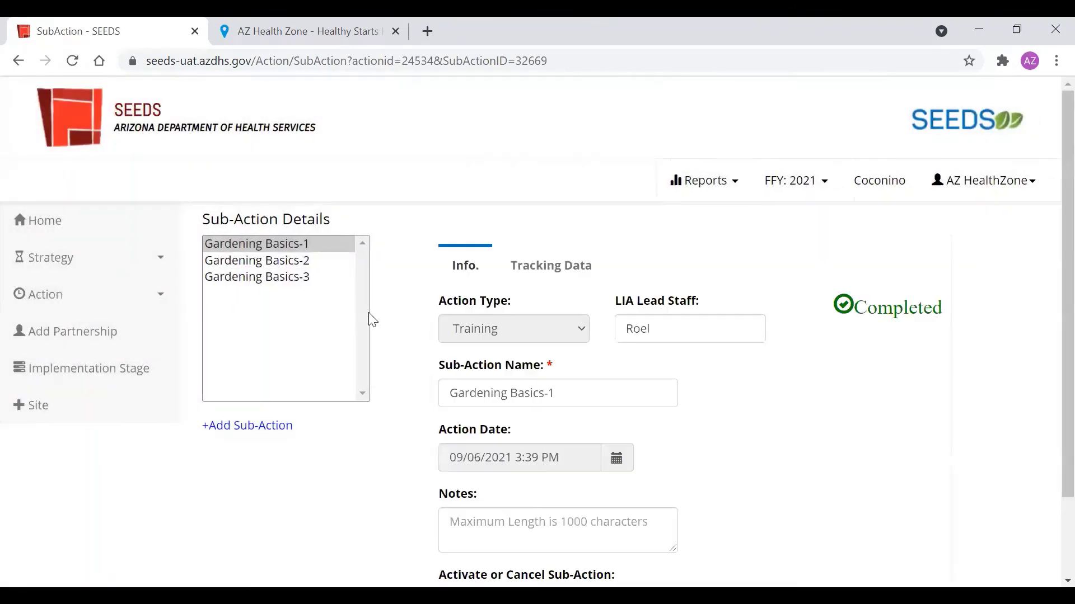
# Set the action date of the Gardening Basics-2 sub-action to 09/07/2021 and save the sub-action.
pyautogui.click(306, 261)
pyautogui.scroll(-2, 547, 367)
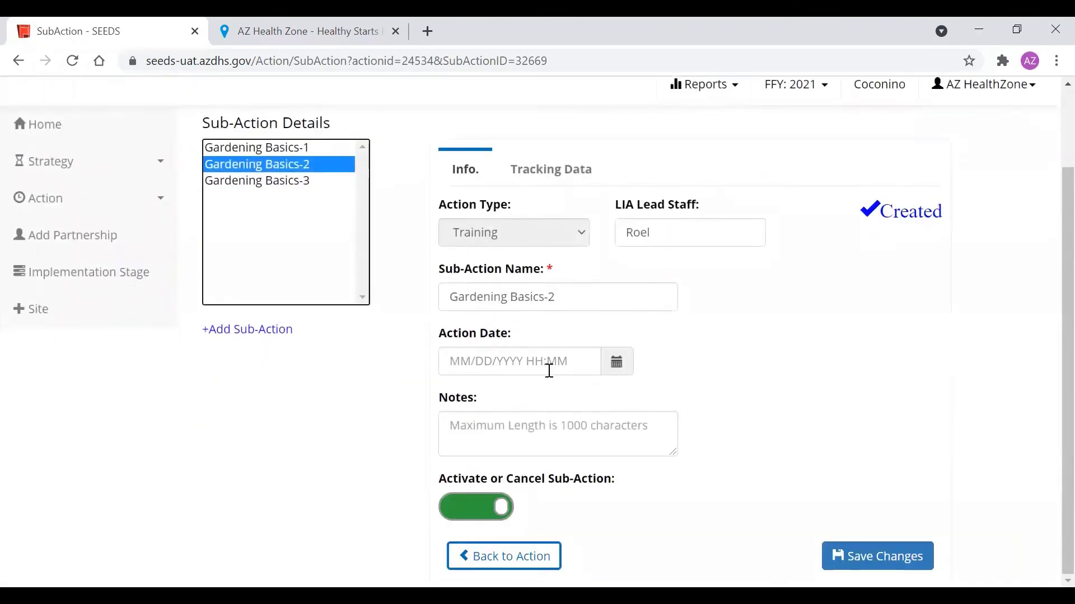
pyautogui.click(550, 358)
pyautogui.click(521, 479)
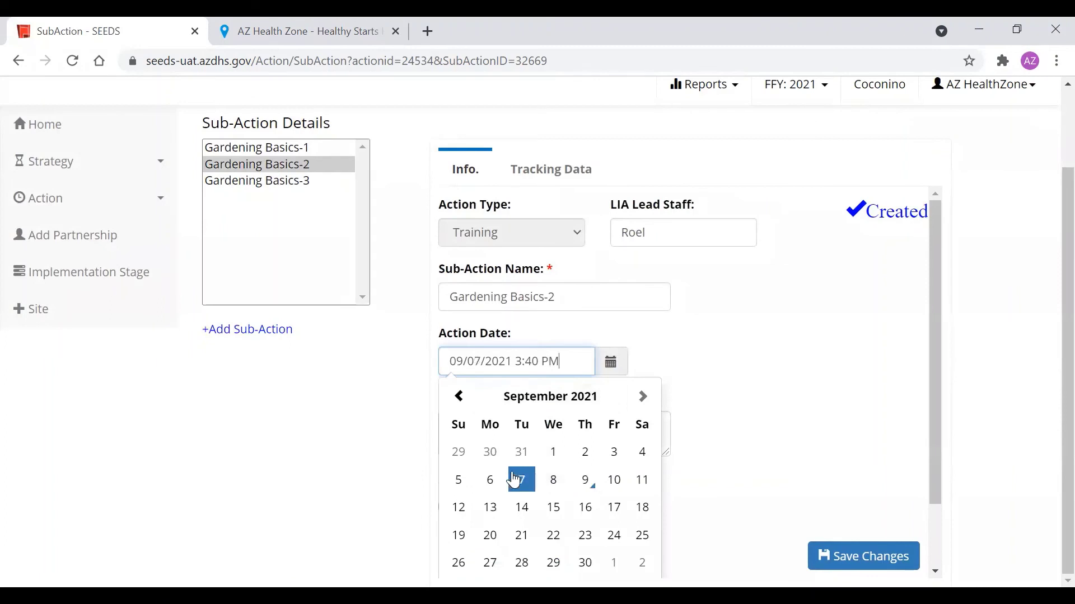
pyautogui.click(862, 357)
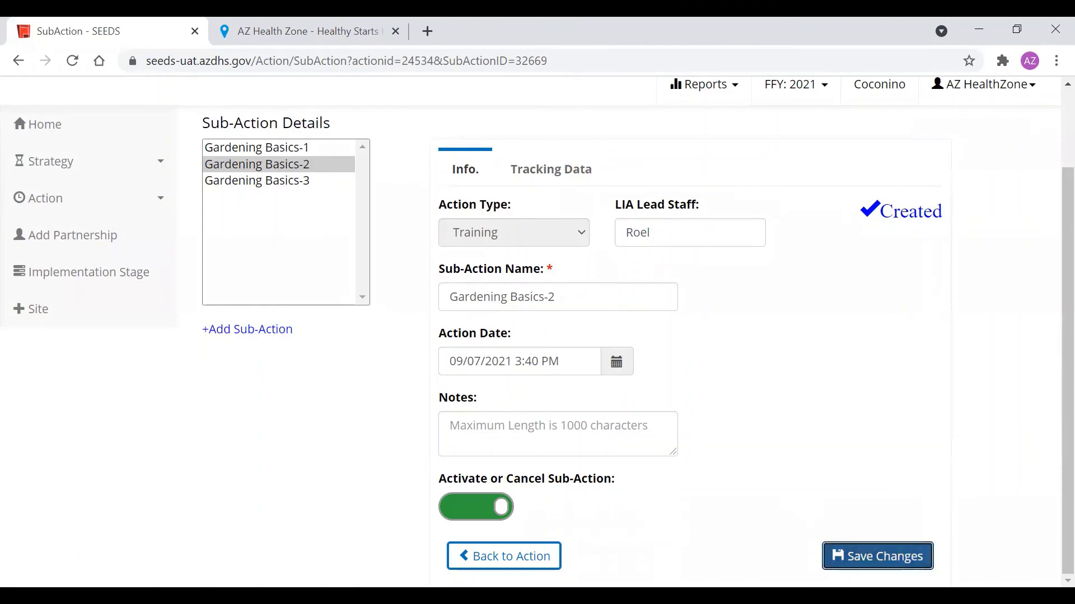
pyautogui.click(873, 557)
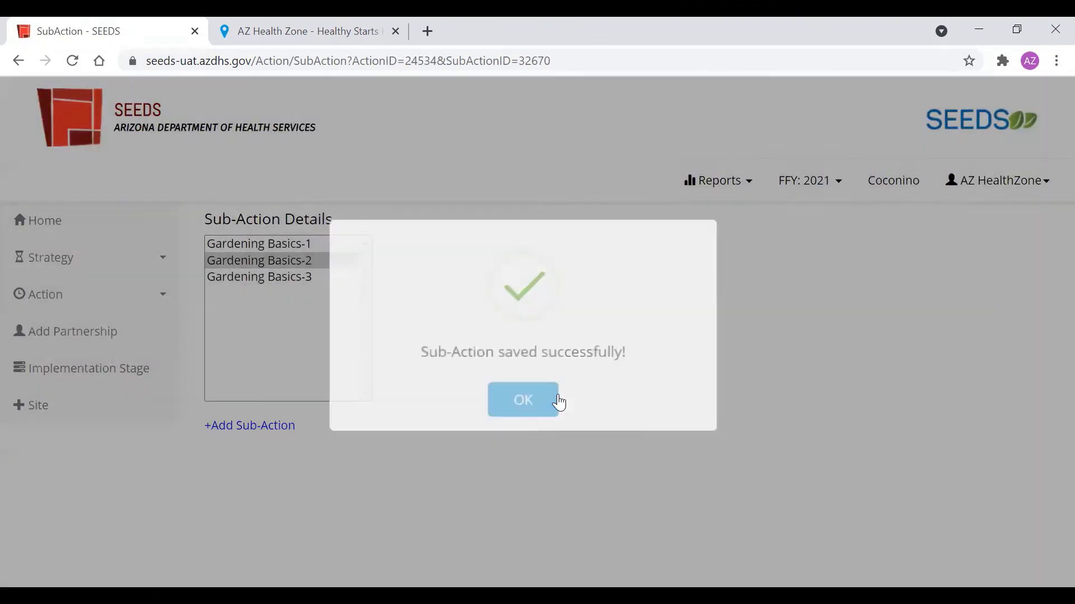
pyautogui.click(557, 402)
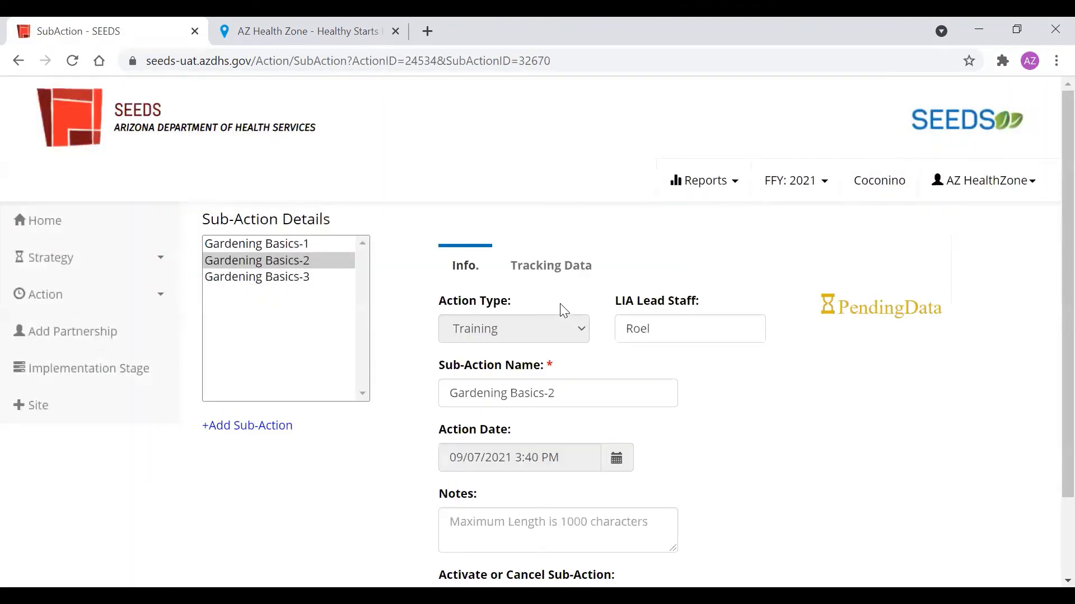
# In the Gardening Basics-2 tracking data, select Fruits and vegetables and Gardening as intervention topics.
pyautogui.click(559, 267)
pyautogui.scroll(-5, 664, 298)
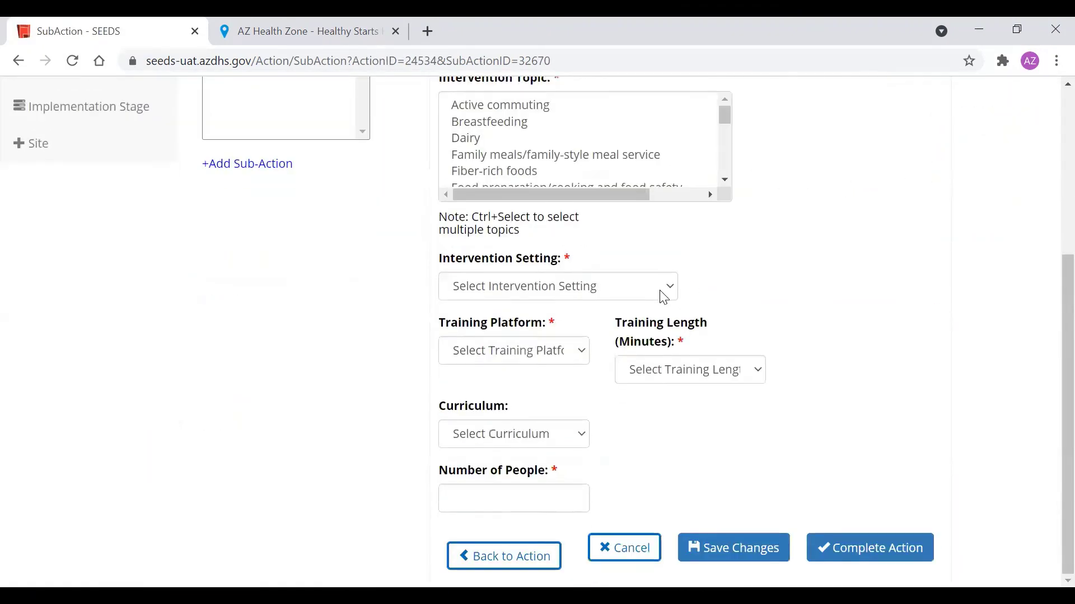
pyautogui.scroll(-3, 534, 172)
pyautogui.scroll(2, 531, 162)
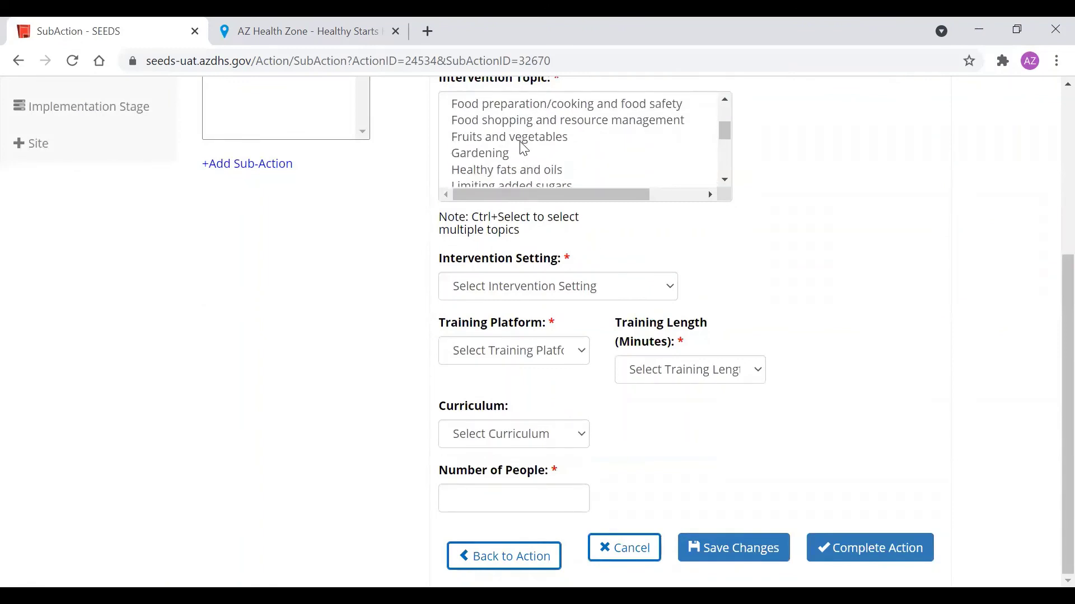
pyautogui.click(520, 142)
pyautogui.keyDown('ctrl'); pyautogui.click(520, 153); pyautogui.keyUp('ctrl')
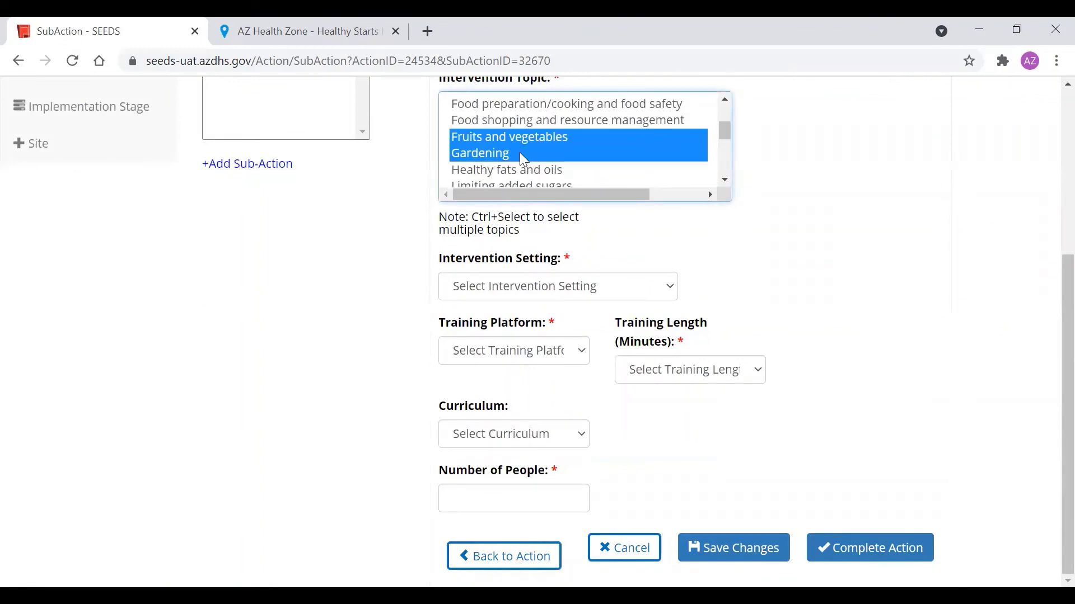
# Set Gardening Basics-2 to the Congregate meal sites/senior nutrition centers setting, with In-Person training lasting 61-90 minutes.
pyautogui.click(542, 288)
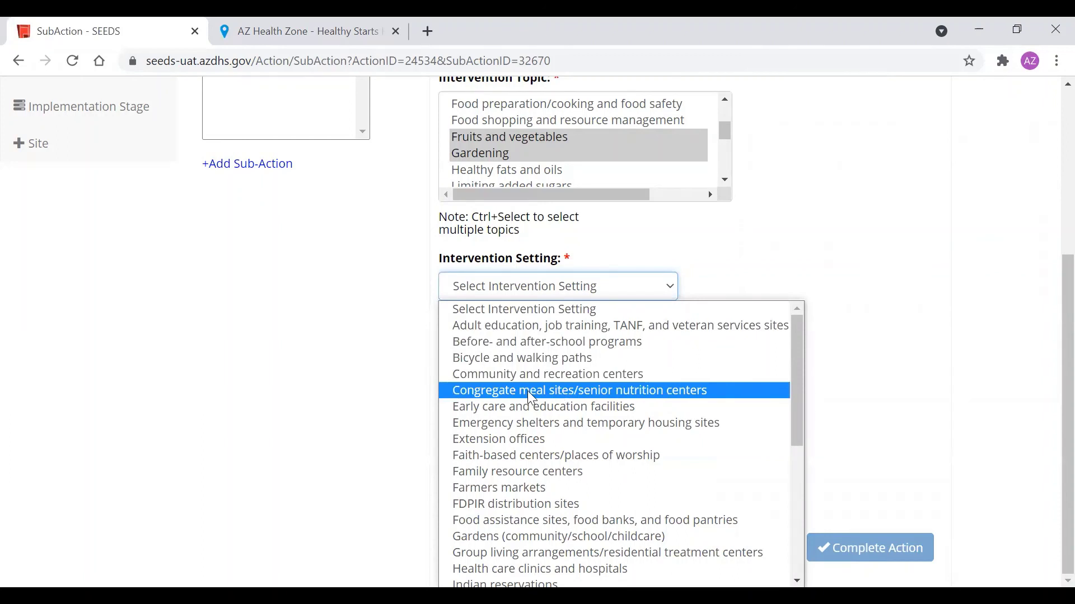
pyautogui.click(507, 389)
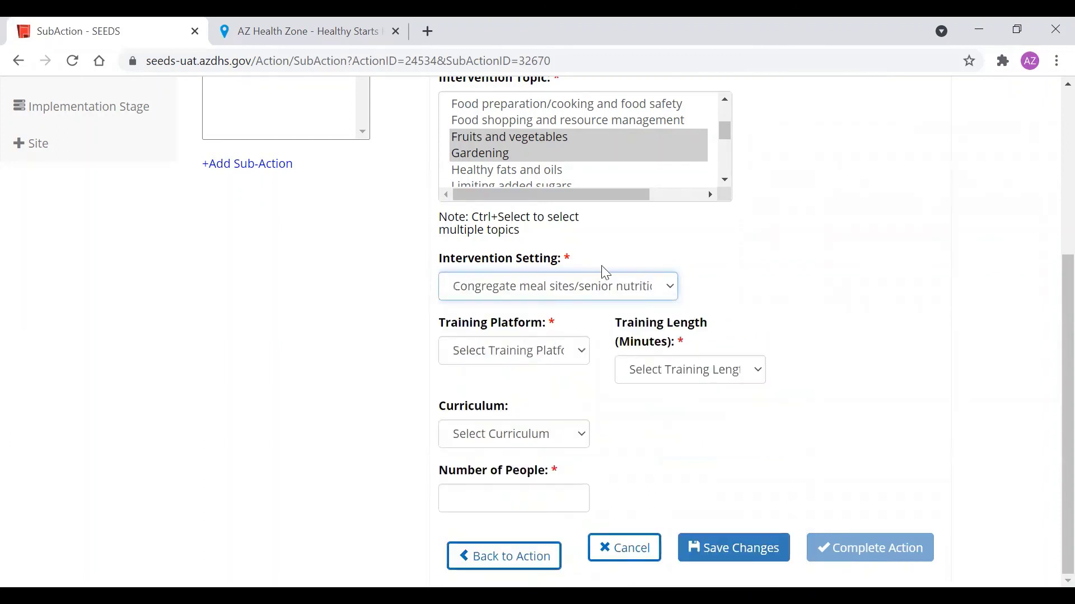
pyautogui.click(557, 363)
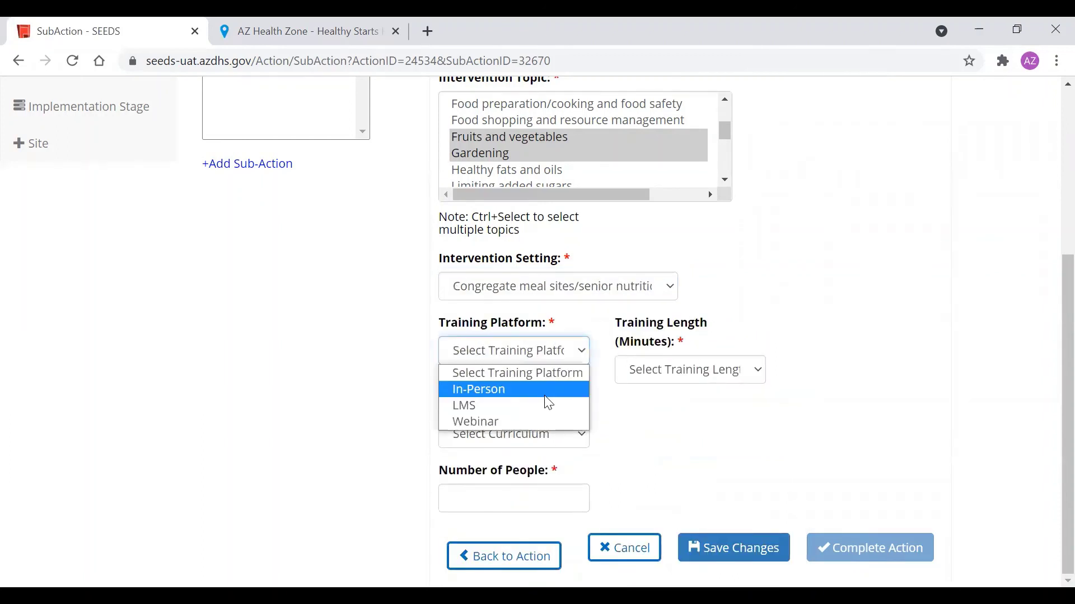
pyautogui.click(546, 395)
pyautogui.click(675, 372)
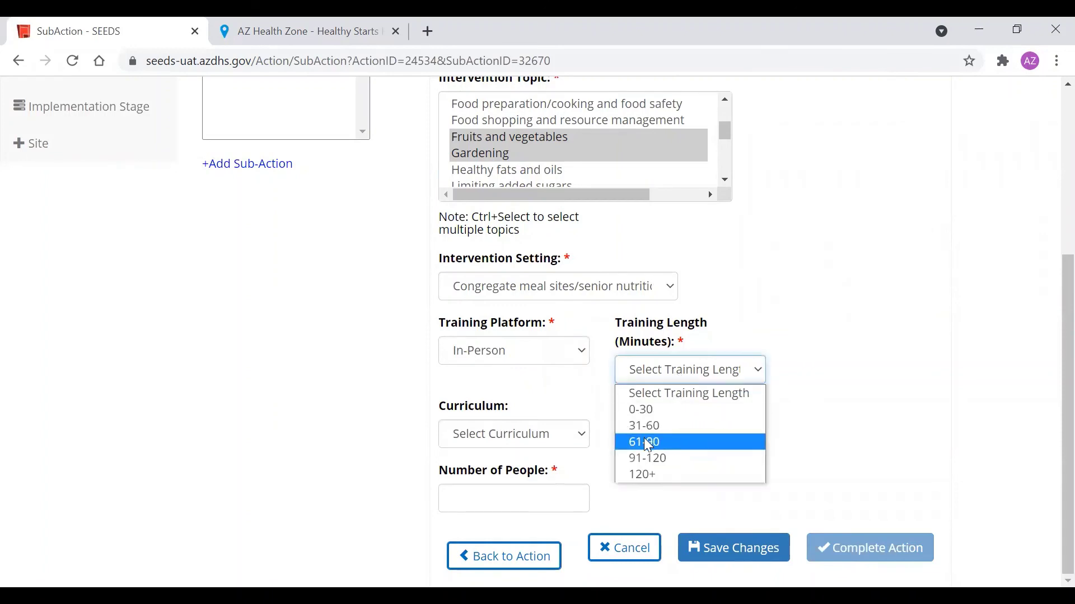
# Choose the Seed to Supper curriculum for Gardening Basics-2 and enter 18 as the number of people.
pyautogui.click(516, 434)
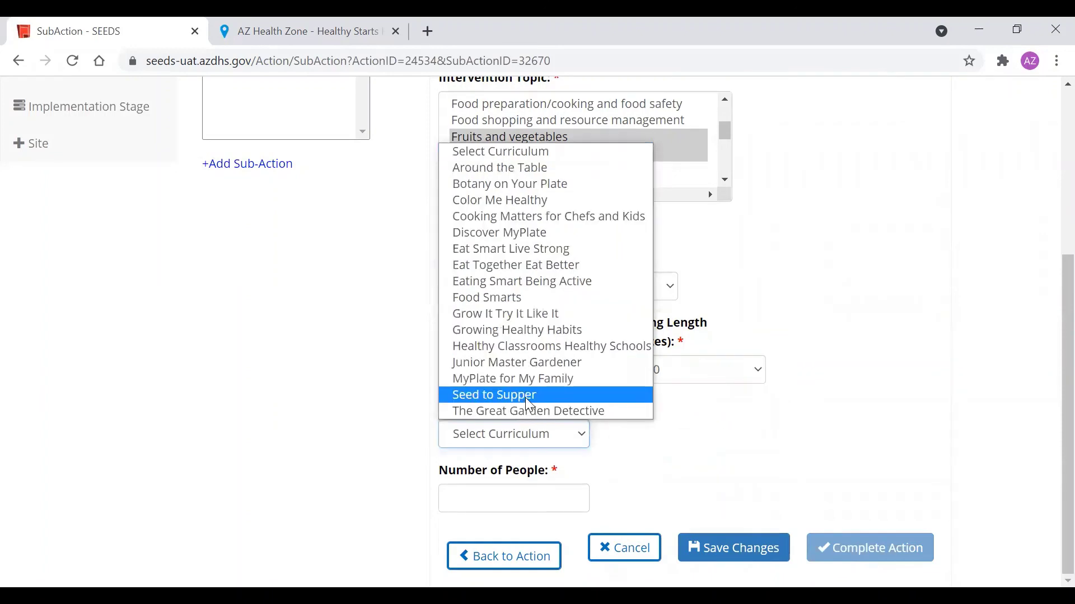
pyautogui.click(526, 395)
pyautogui.click(547, 498)
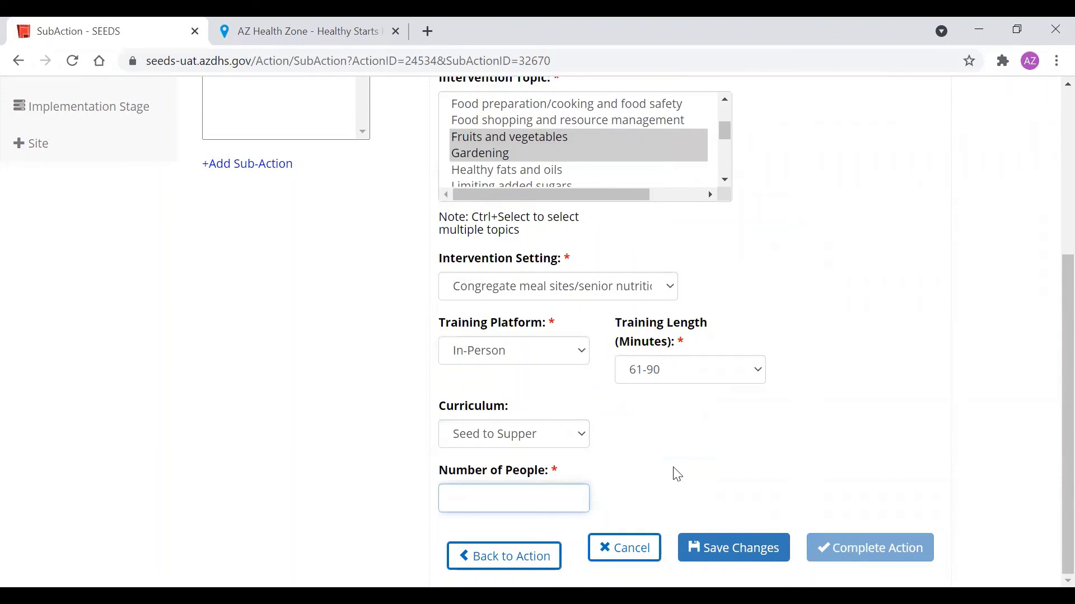
pyautogui.write('18')
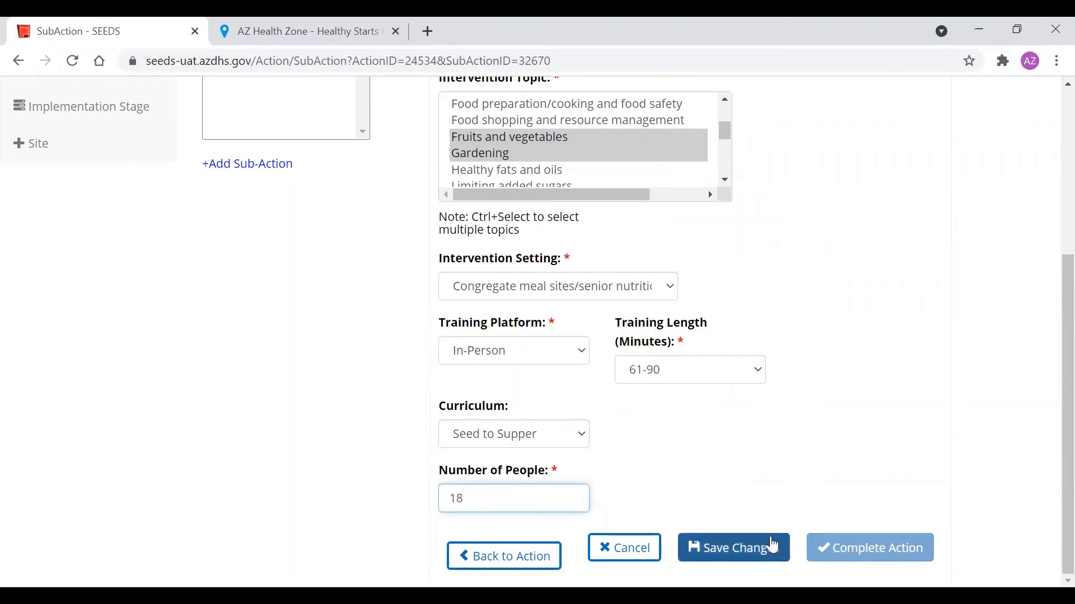
# Save the tracking data entered for the Gardening Basics-2 sub-action.
pyautogui.click(766, 554)
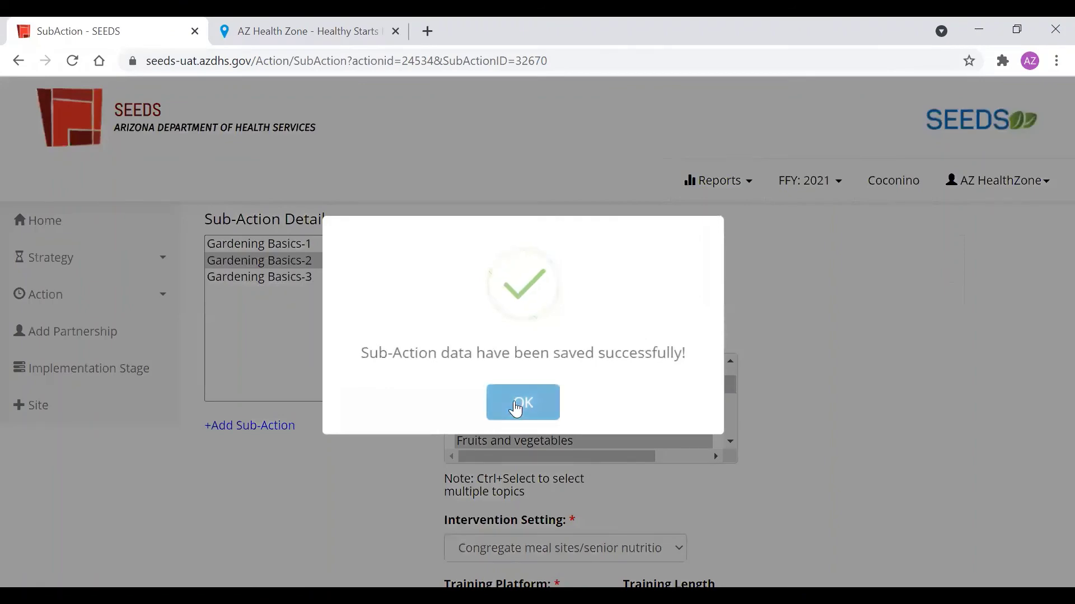
pyautogui.click(514, 404)
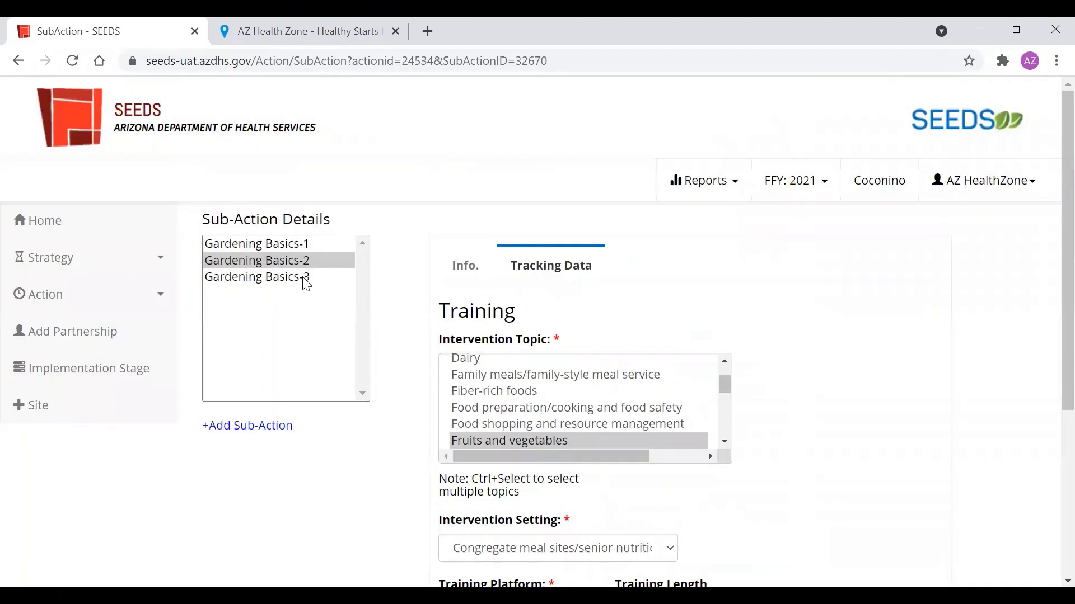
# Select the Gardening Basics-3 sub-action and set its action date to 09/08/2021.
pyautogui.click(306, 278)
pyautogui.scroll(-2, 571, 333)
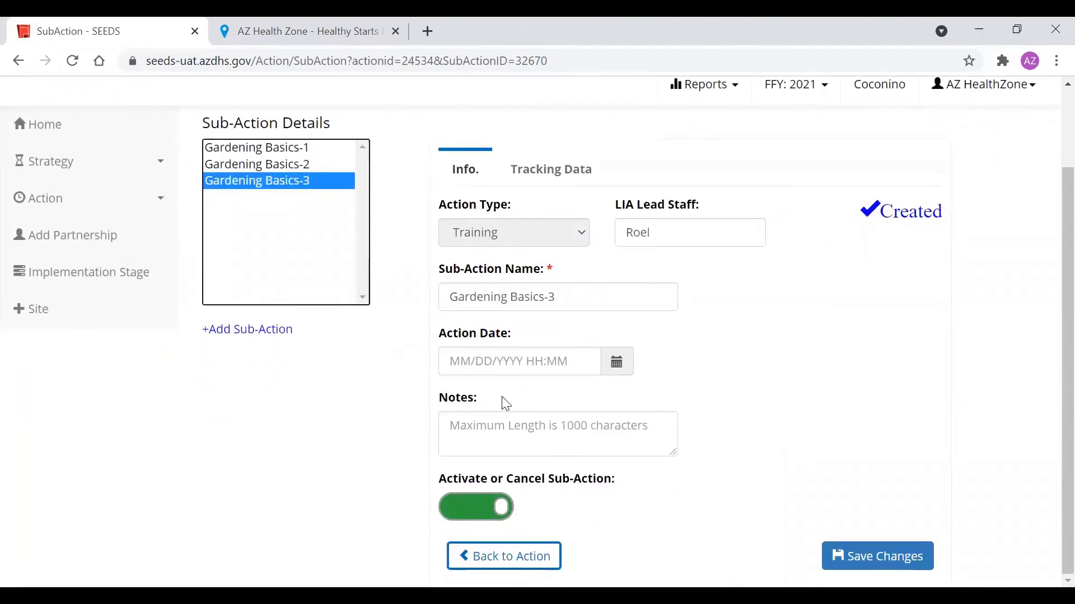
pyautogui.click(609, 366)
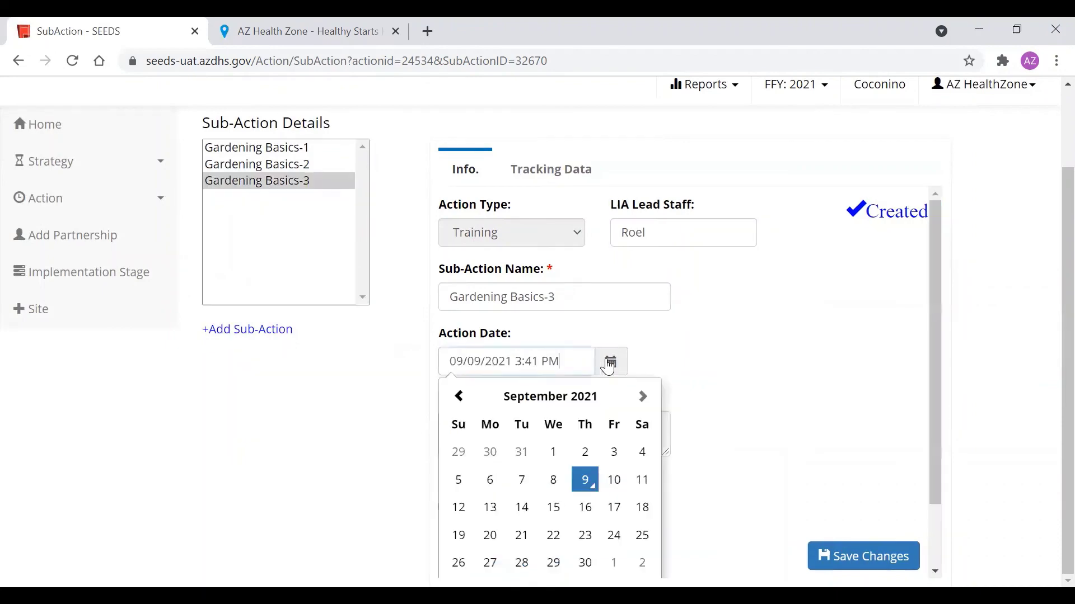
pyautogui.click(554, 486)
pyautogui.click(688, 342)
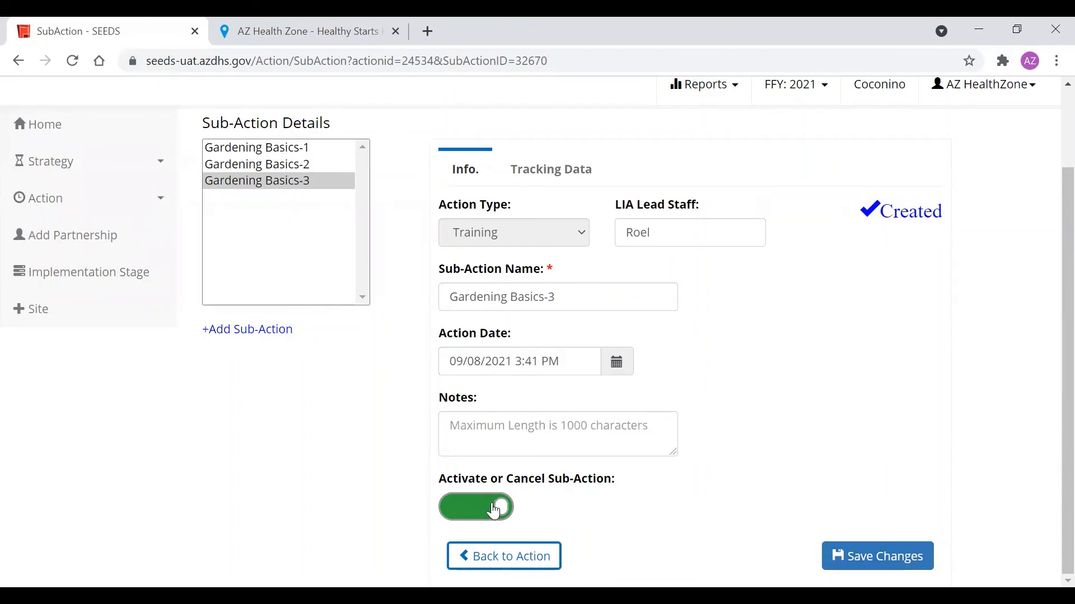
# Add a fourth sub-action to the Gardening Basics series and switch Gardening Basics-3 from active to canceled.
pyautogui.click(257, 335)
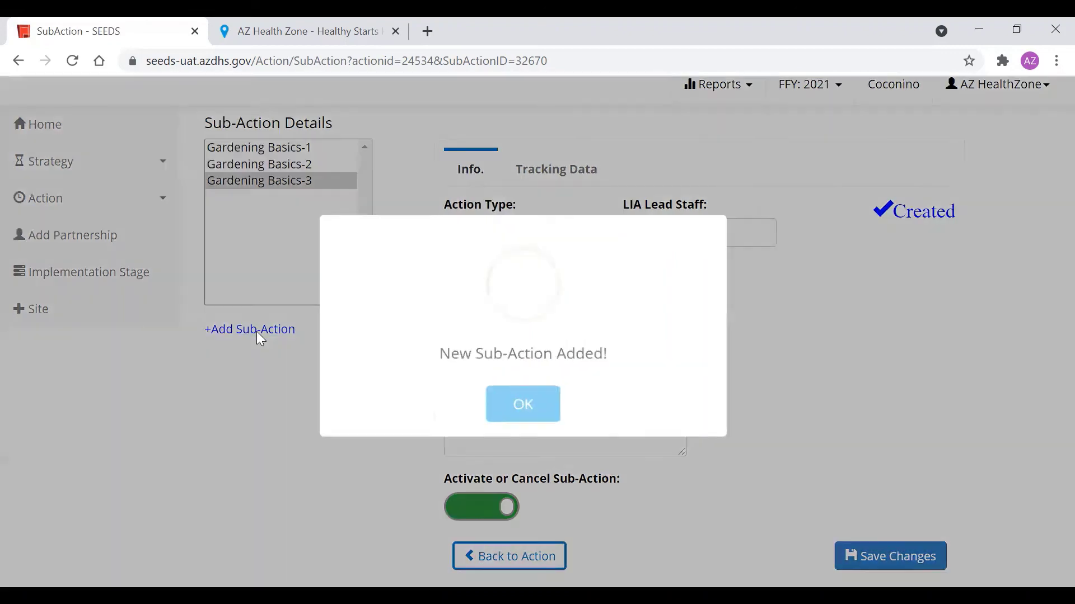
pyautogui.click(518, 402)
pyautogui.click(325, 181)
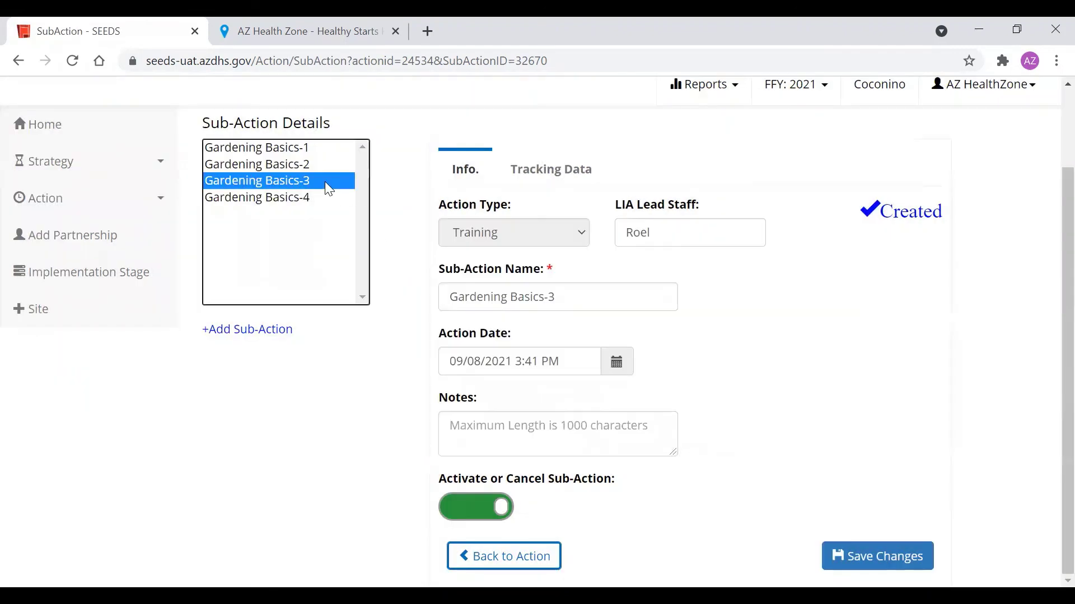
pyautogui.click(494, 500)
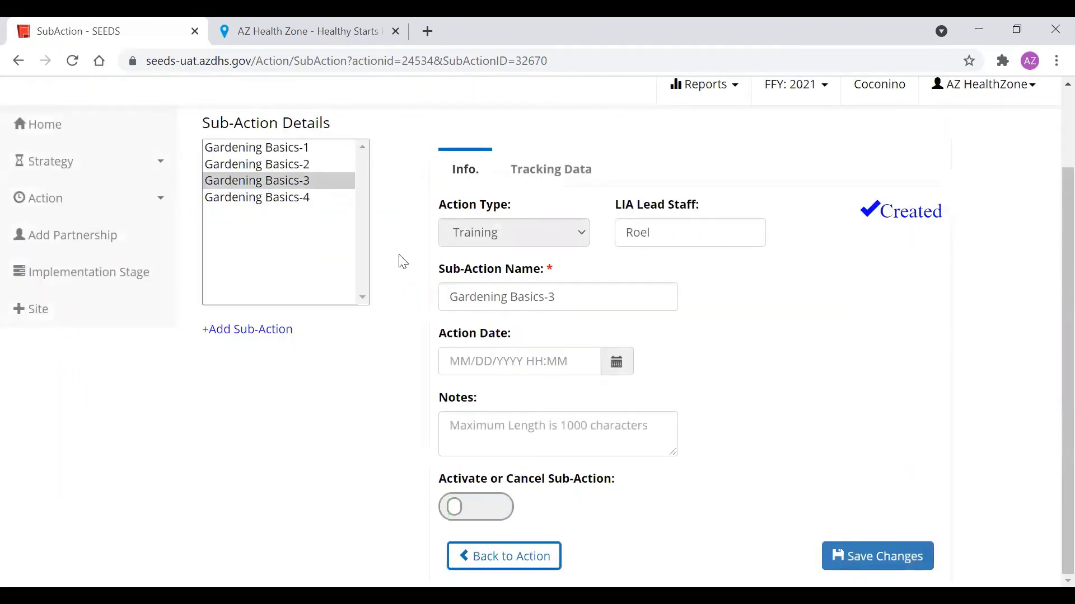
# Set the action date of the Gardening Basics-4 sub-action to 09/15/2021 and save the sub-action.
pyautogui.click(309, 199)
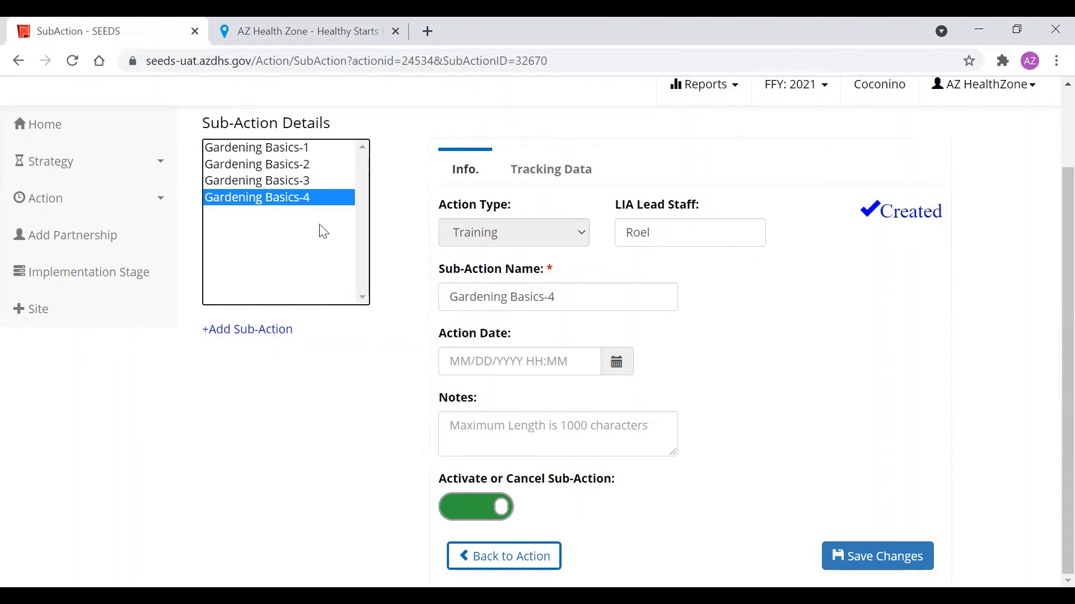
pyautogui.click(561, 362)
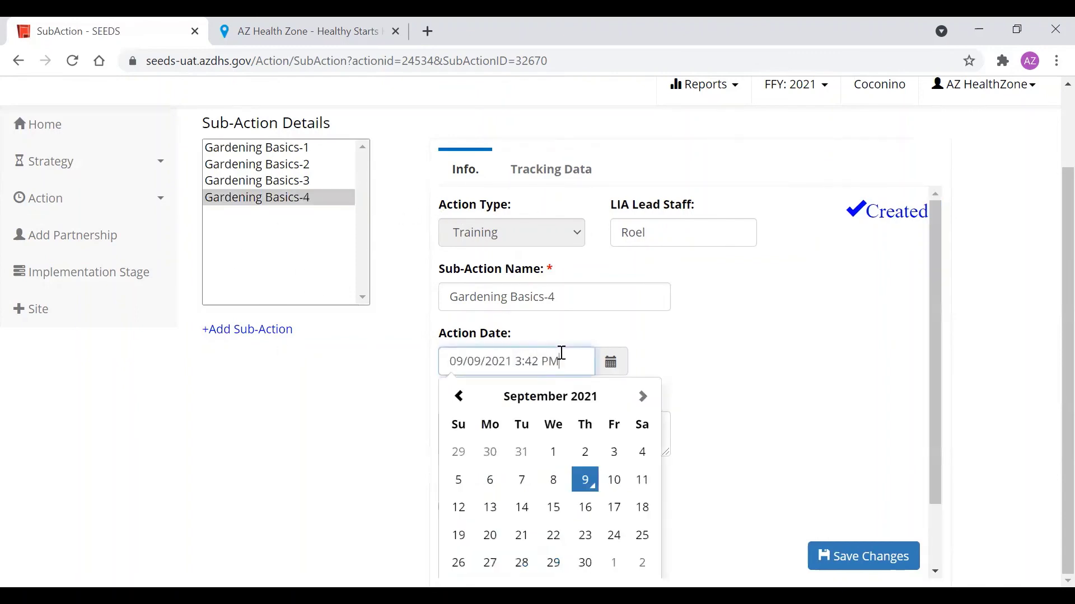
pyautogui.click(554, 508)
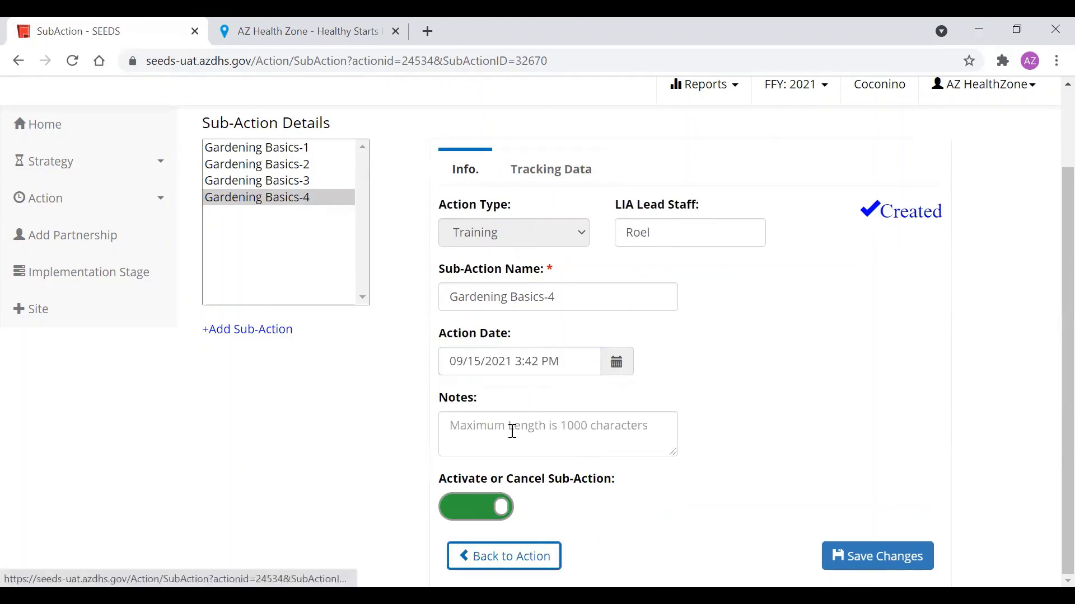
pyautogui.click(894, 555)
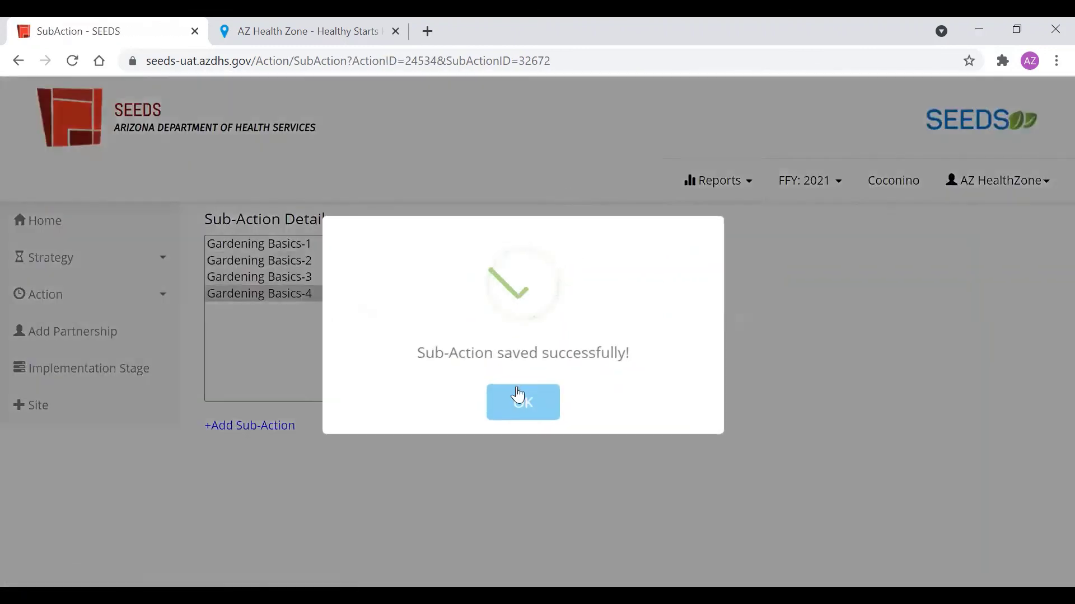
pyautogui.click(520, 398)
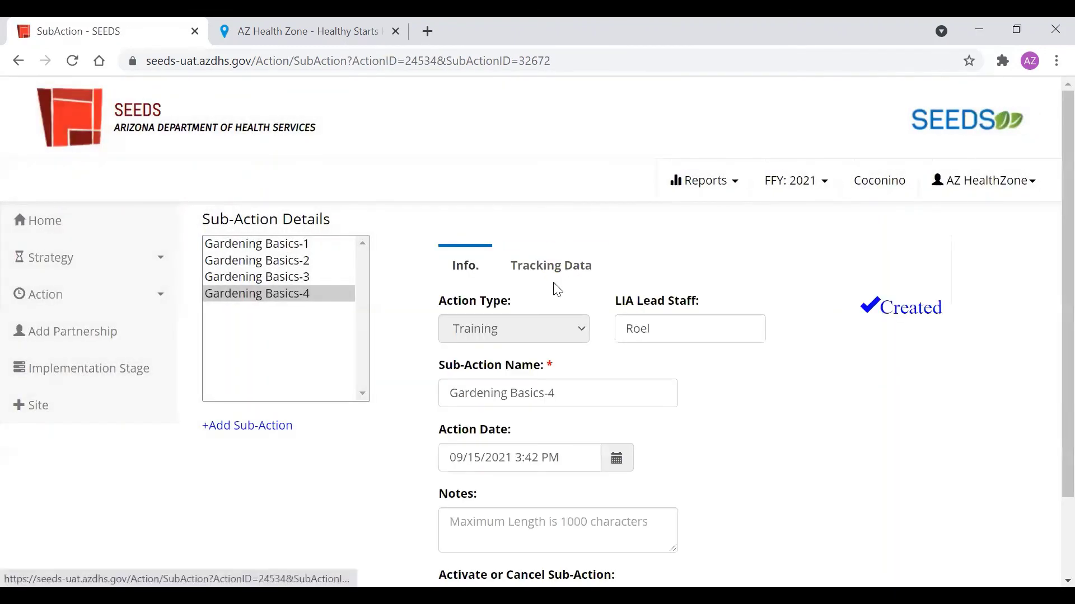
pyautogui.click(552, 274)
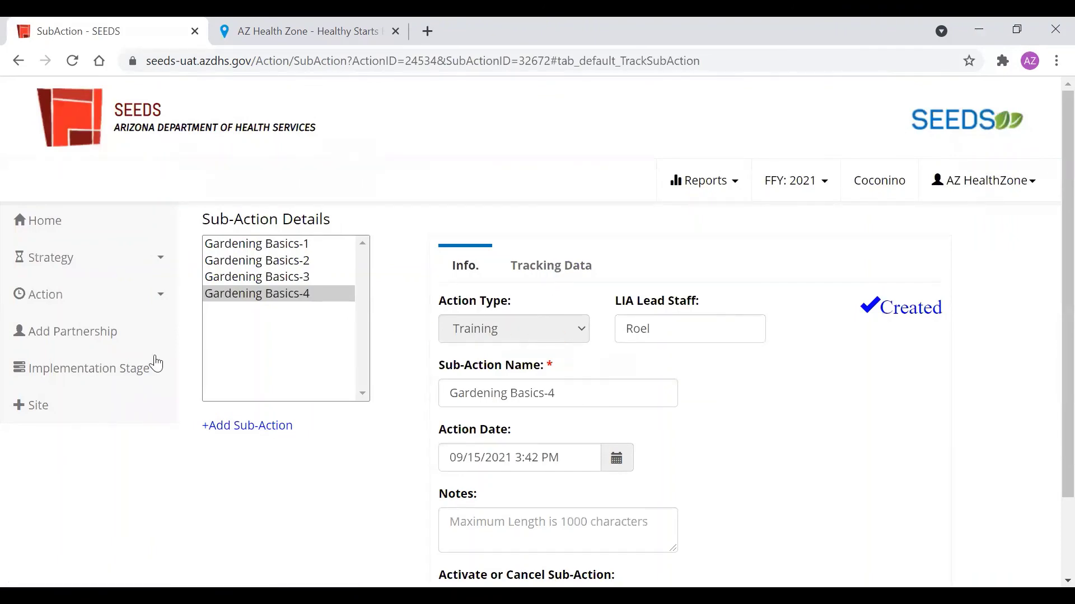
# Open the created actions from the home dashboard and list them all without search filters.
pyautogui.click(59, 240)
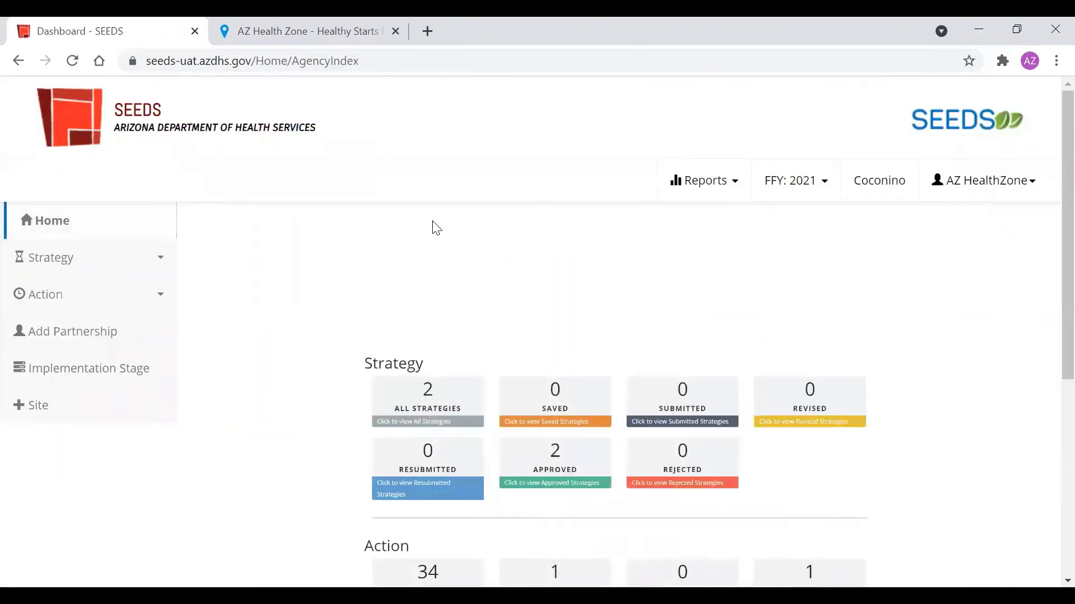
pyautogui.scroll(-3, 448, 251)
pyautogui.scroll(-3, 473, 270)
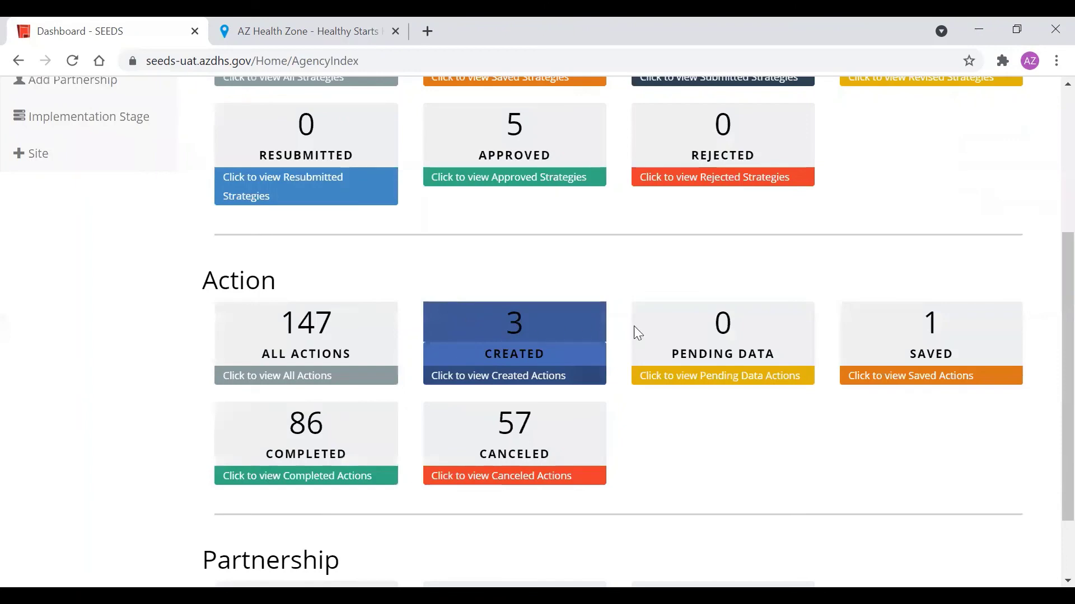
pyautogui.click(477, 335)
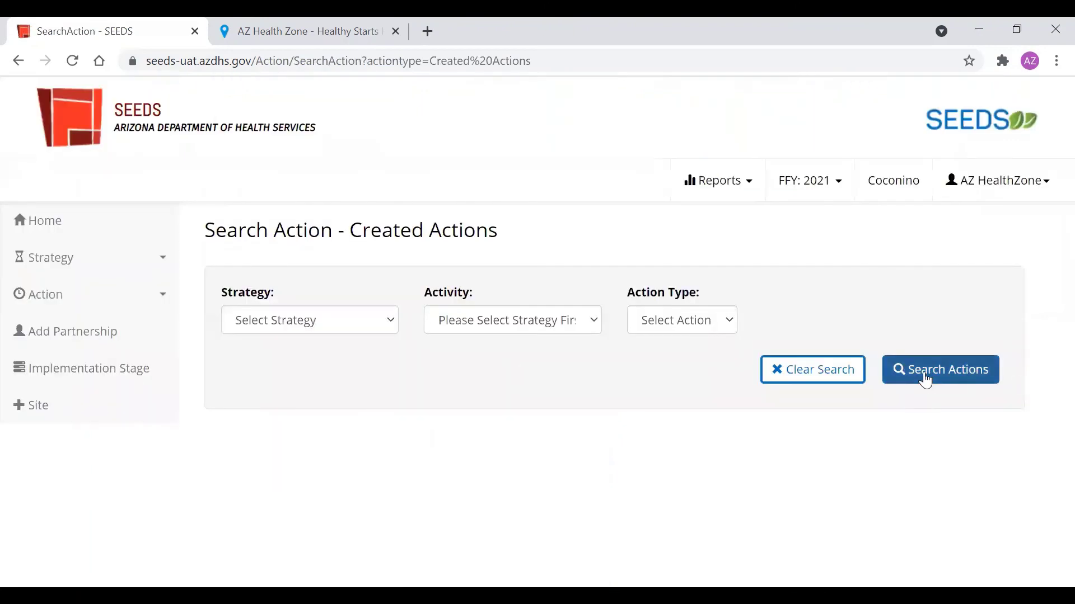
pyautogui.click(924, 376)
pyautogui.scroll(-1, 446, 412)
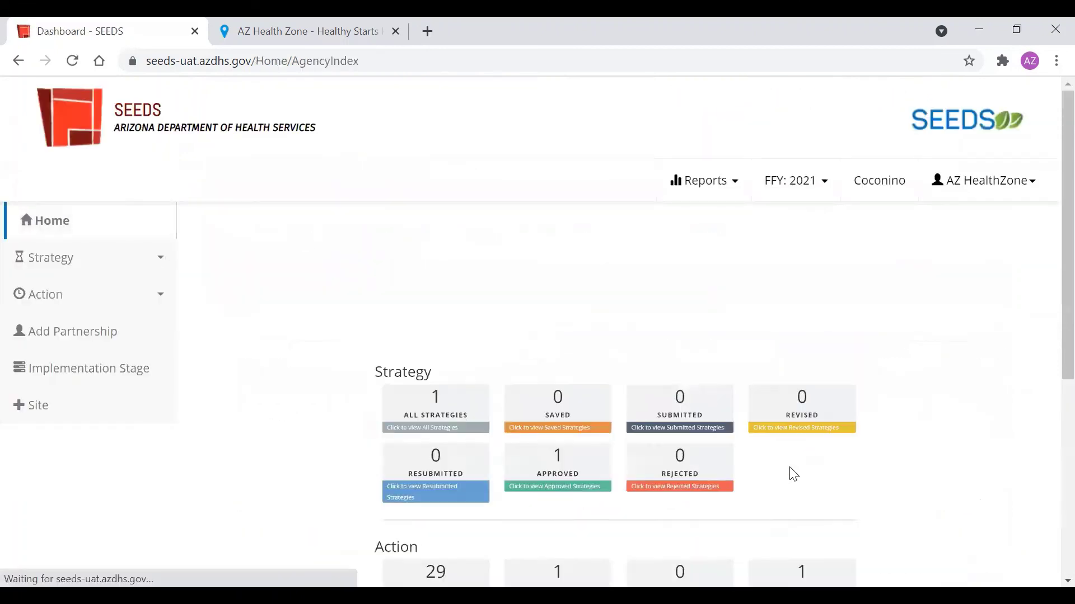
# Search all saved actions from the dashboard and open the Gardening Basics-2 sub-action.
pyautogui.scroll(-4, 795, 472)
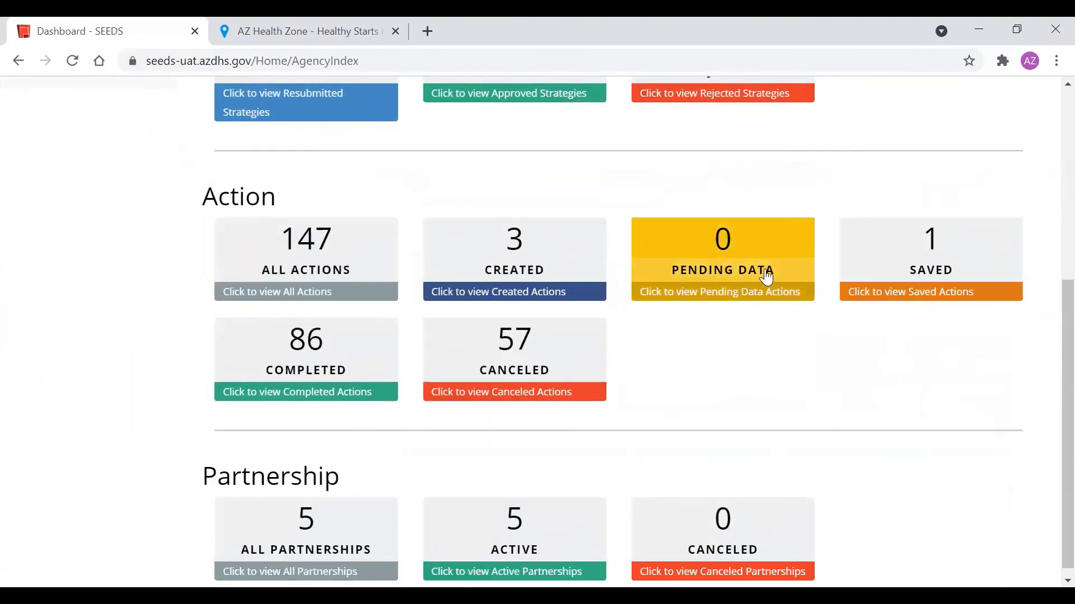
pyautogui.click(877, 253)
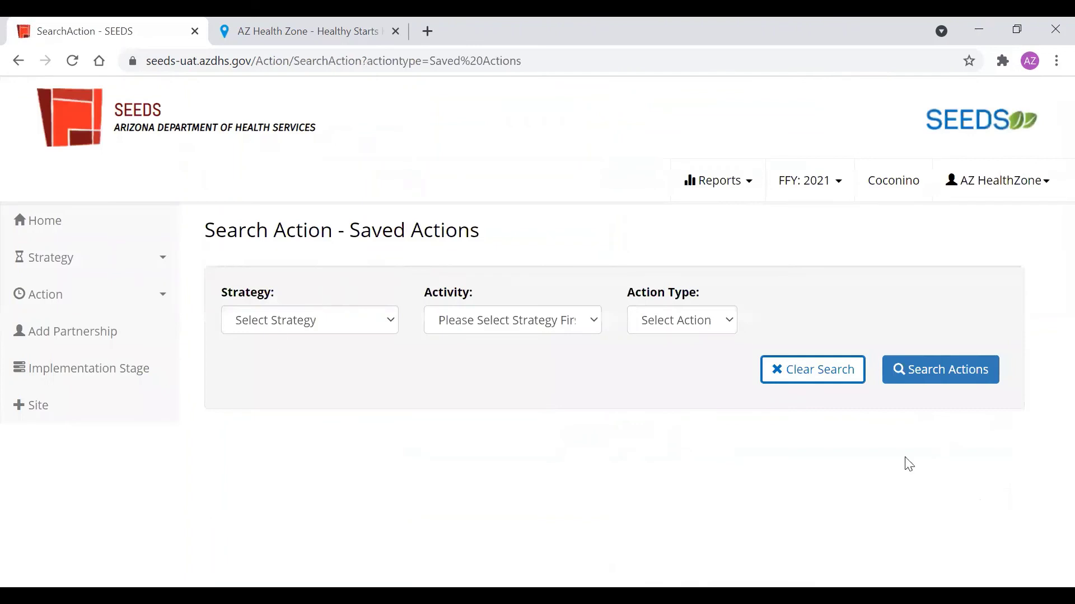
pyautogui.click(922, 374)
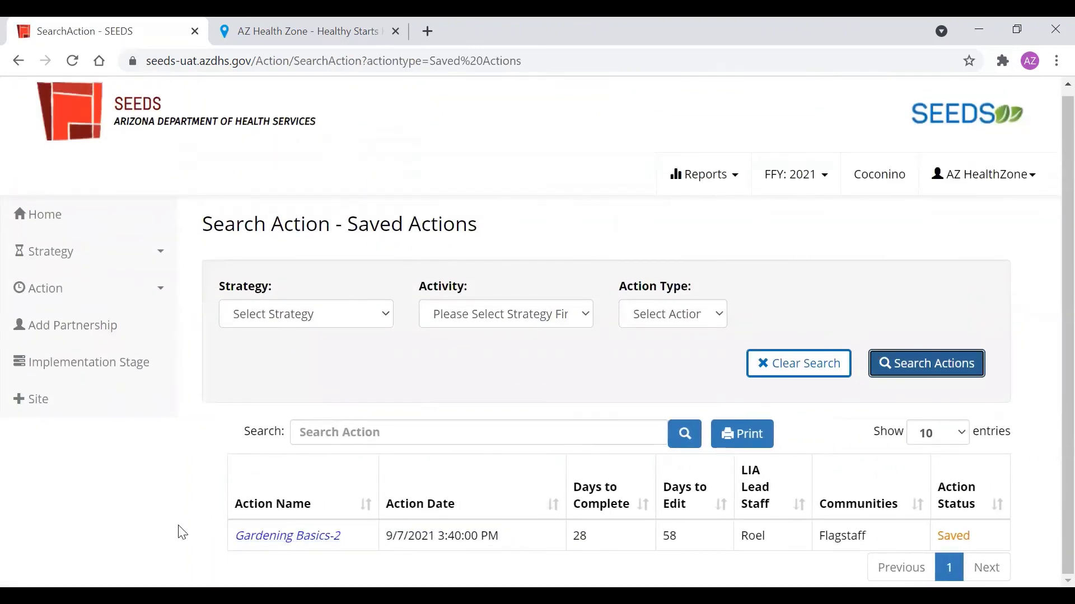
pyautogui.click(240, 534)
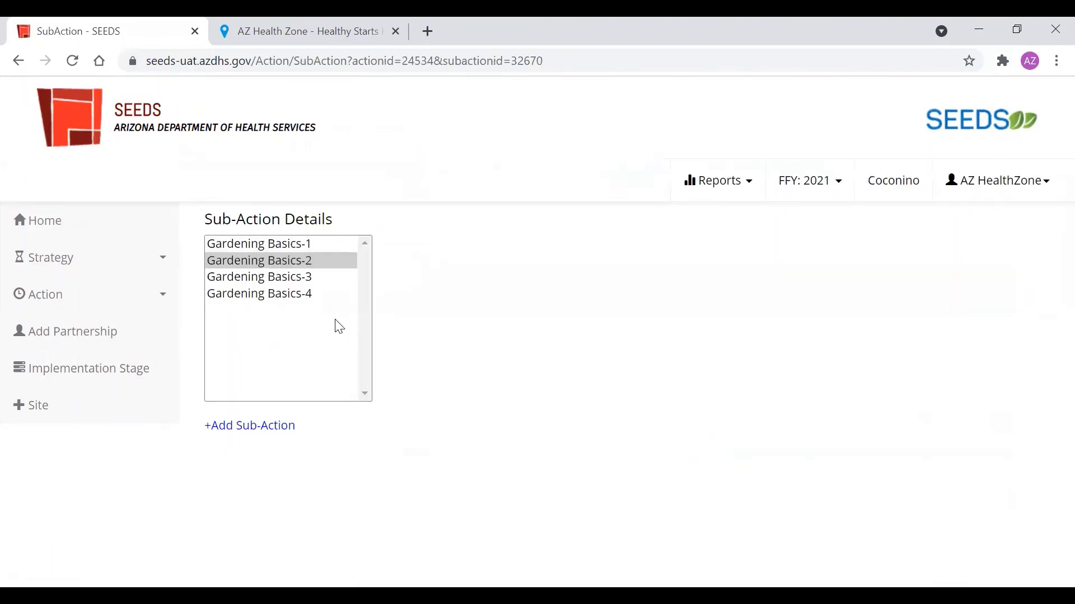
# Mark the Gardening Basics-2 sub-action as complete from its tracking data and confirm the completion.
pyautogui.scroll(-2, 599, 442)
pyautogui.click(559, 172)
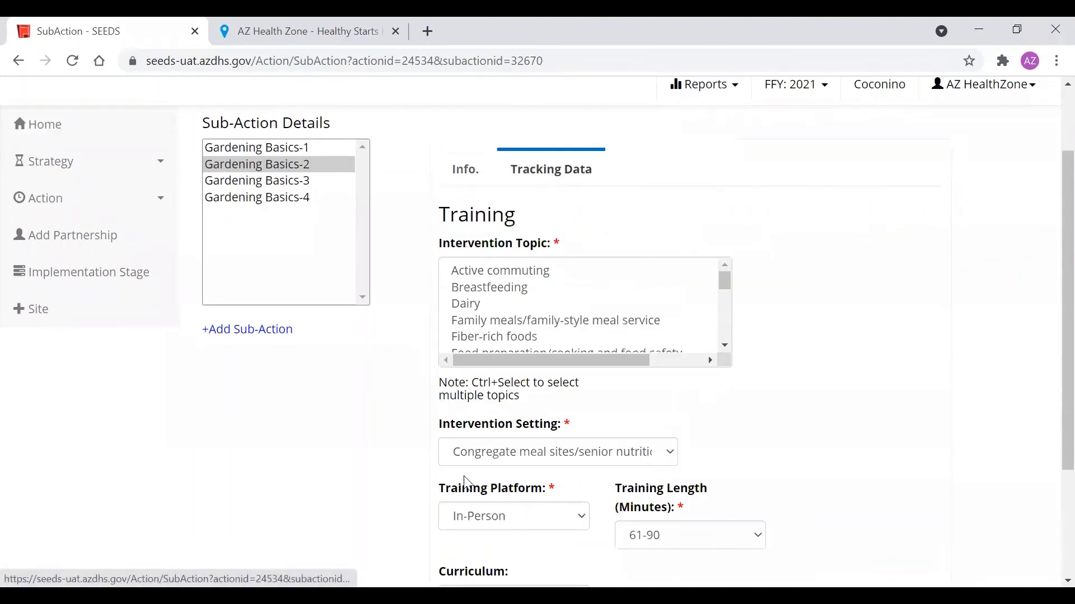
pyautogui.scroll(-3, 464, 482)
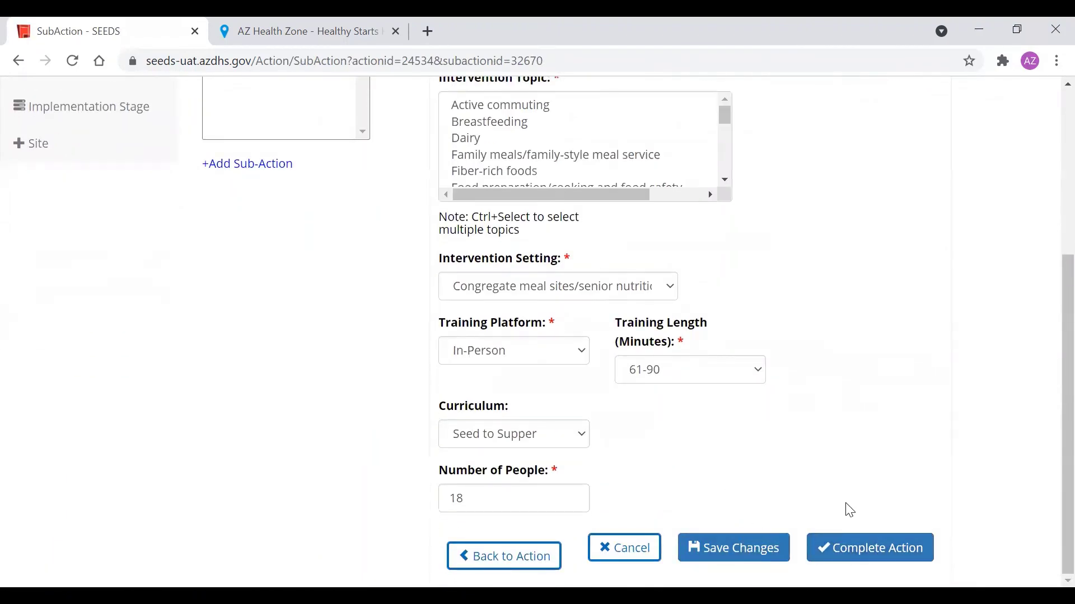
pyautogui.click(862, 548)
pyautogui.click(595, 455)
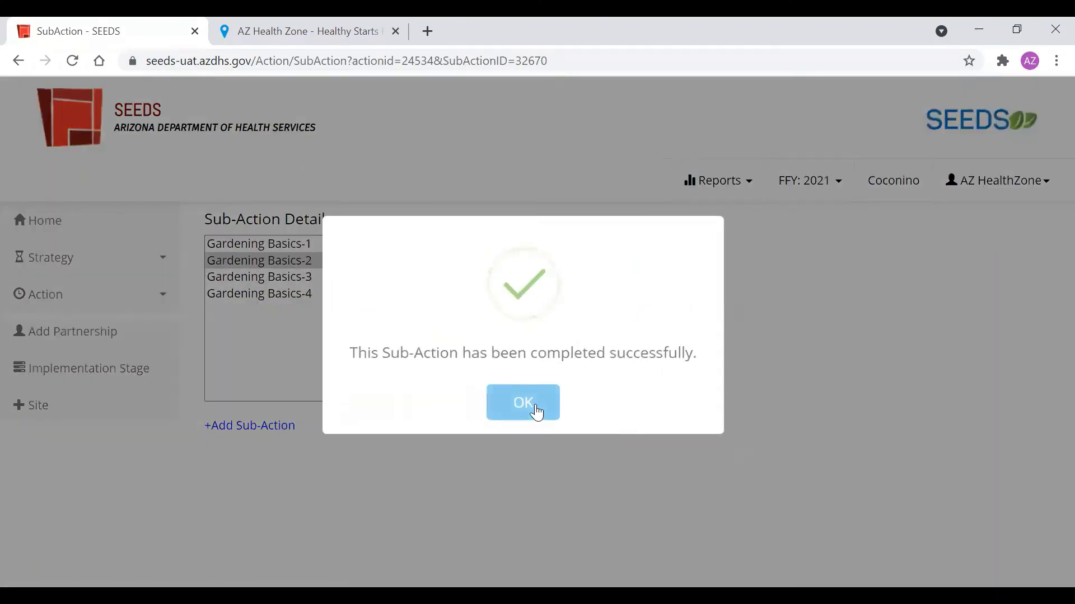
pyautogui.click(536, 412)
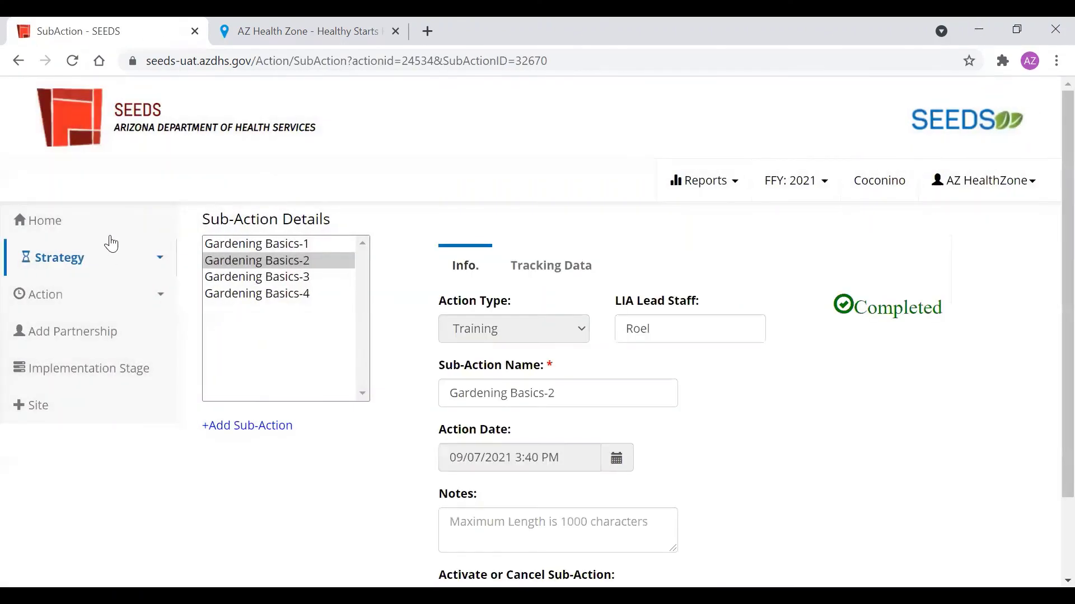
# Return to the home dashboard and check the action status counts, including completed actions.
pyautogui.click(38, 220)
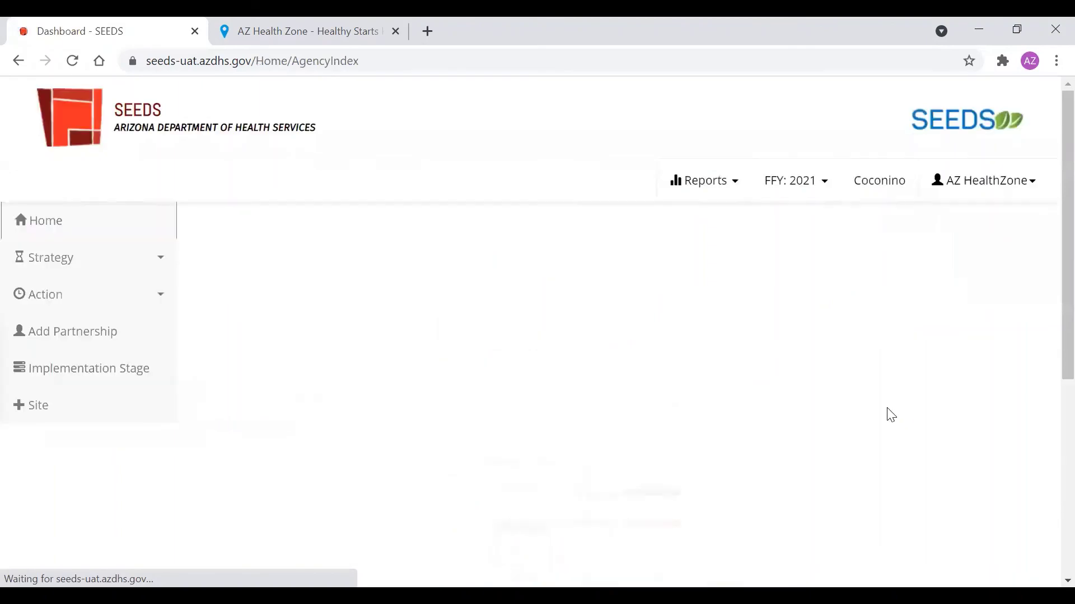
pyautogui.scroll(-2, 890, 414)
pyautogui.scroll(-3, 896, 419)
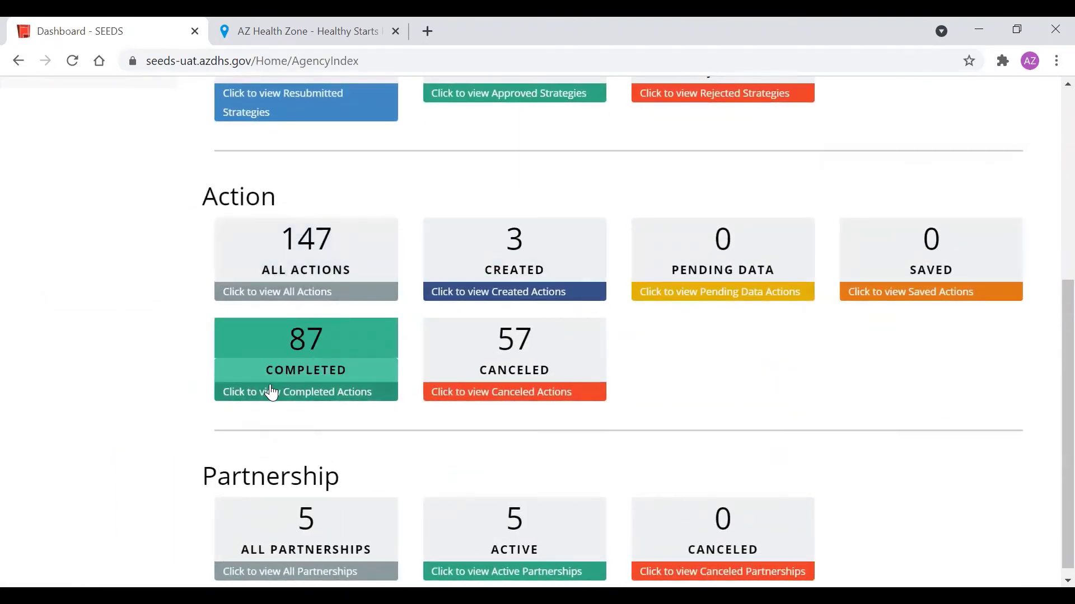
pyautogui.scroll(5, 235, 409)
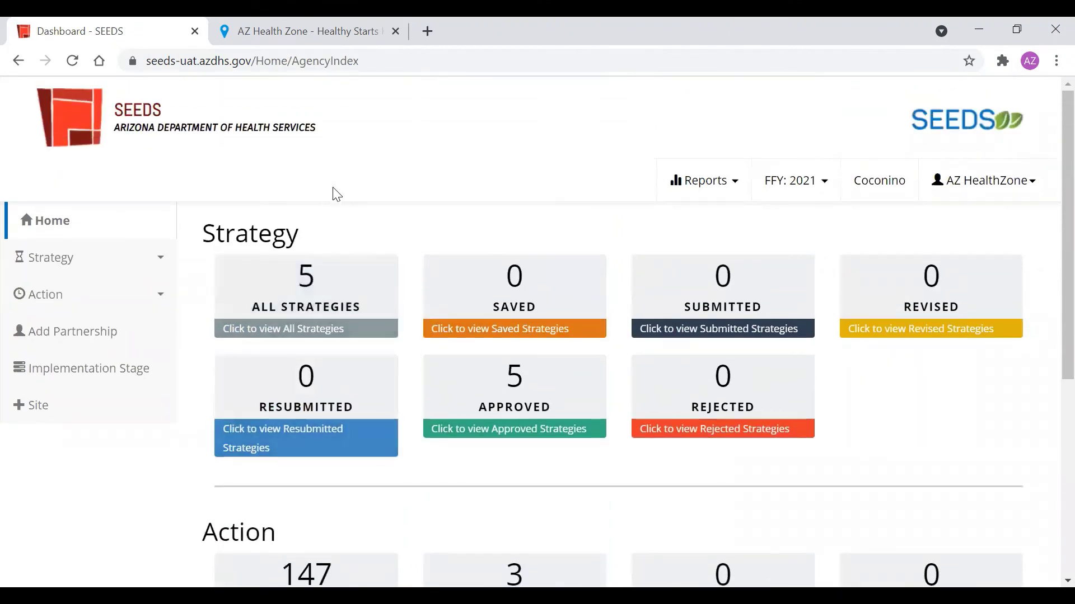
# Switch to the AZ Health Zone website's ADHS Contacts page and look through the key contacts.
pyautogui.click(296, 35)
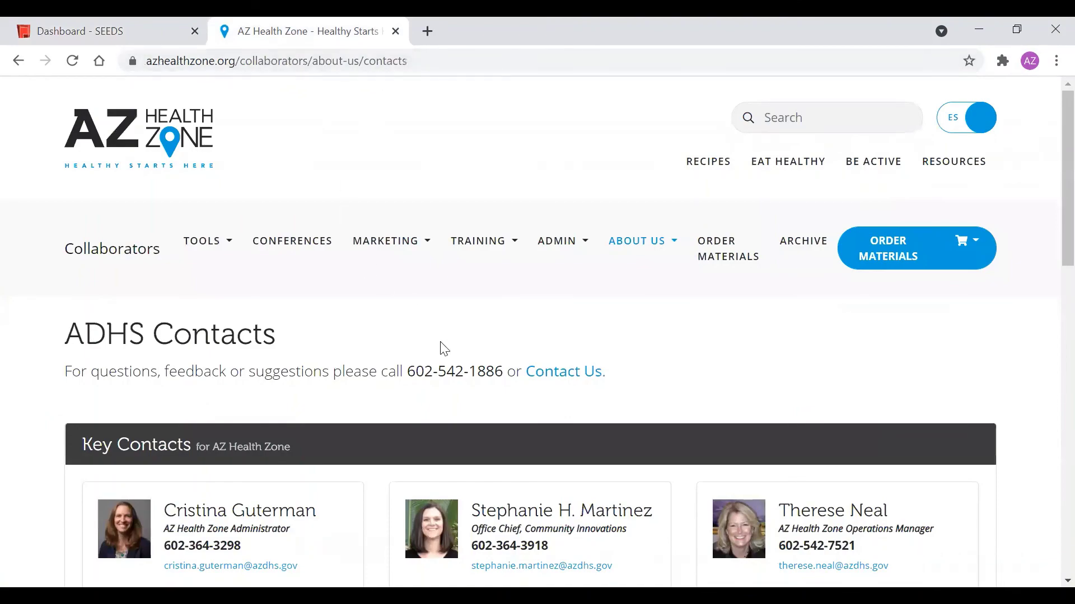
pyautogui.scroll(-6, 433, 345)
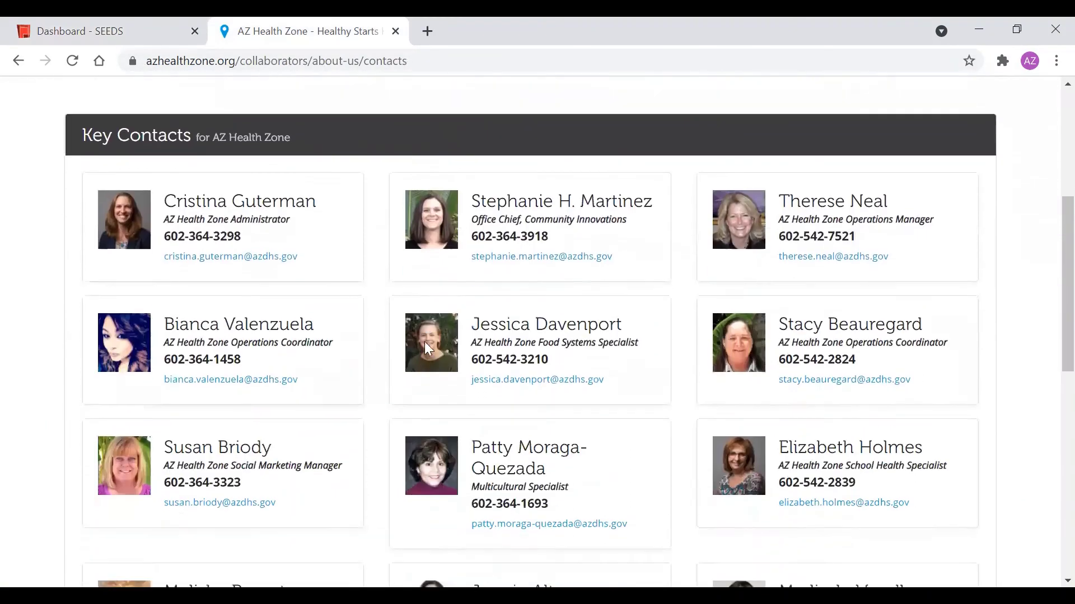
pyautogui.scroll(-7, 382, 319)
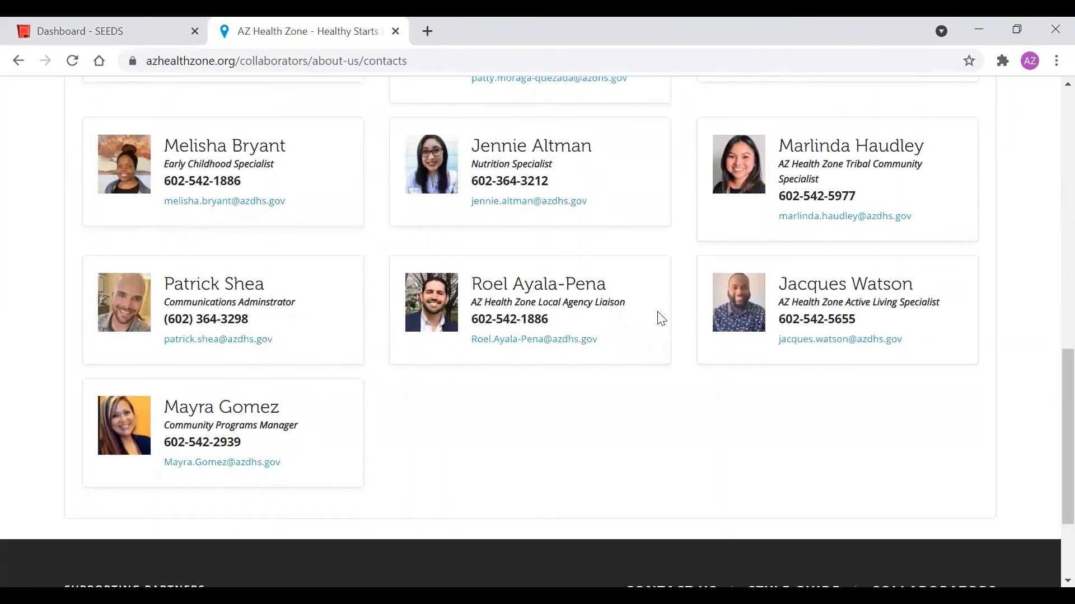